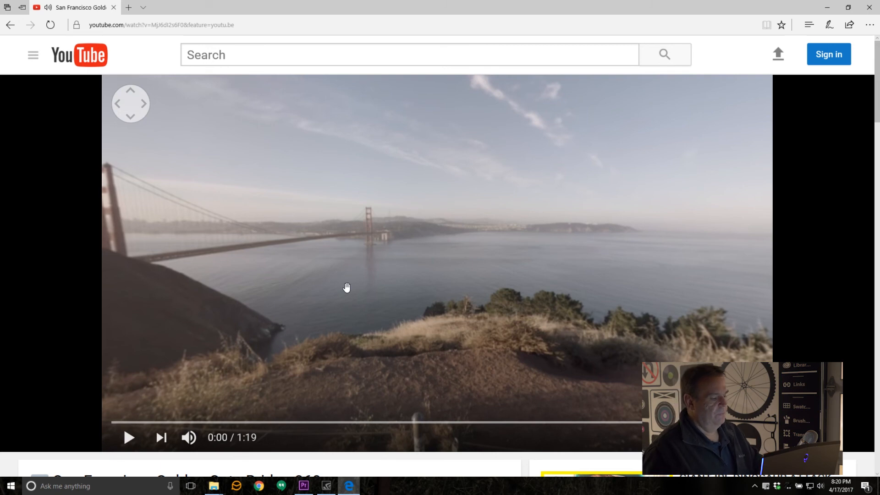
# Step: Play the San Francisco Golden Gate Bridge 360 video, pause it near the parked cars and look around back to the bridge
pyautogui.click(129, 440)
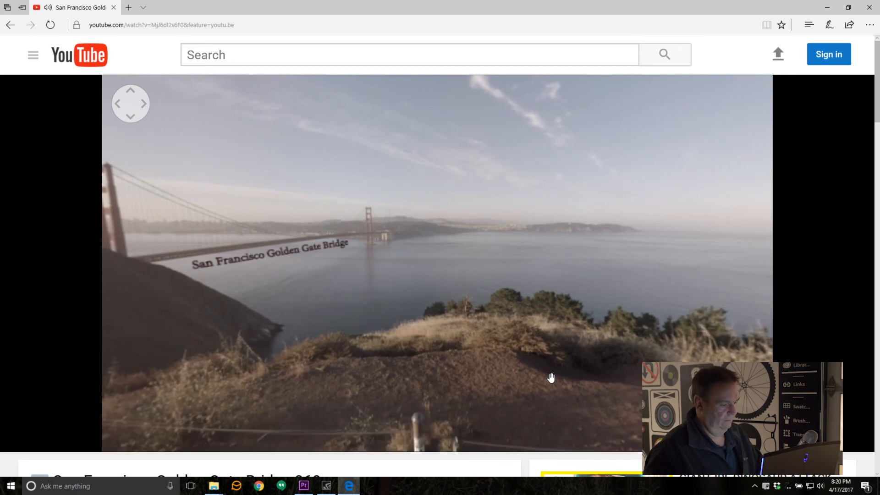
pyautogui.moveTo(651, 301); pyautogui.dragTo(393, 231)
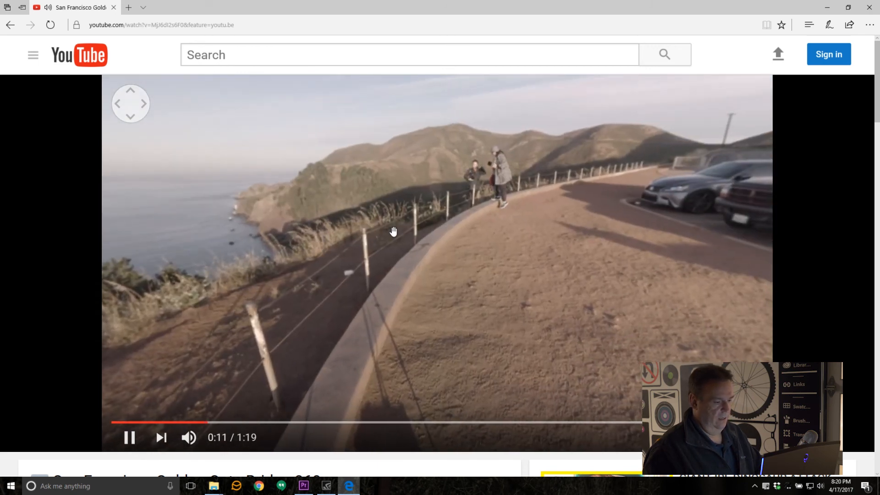
pyautogui.click(371, 258)
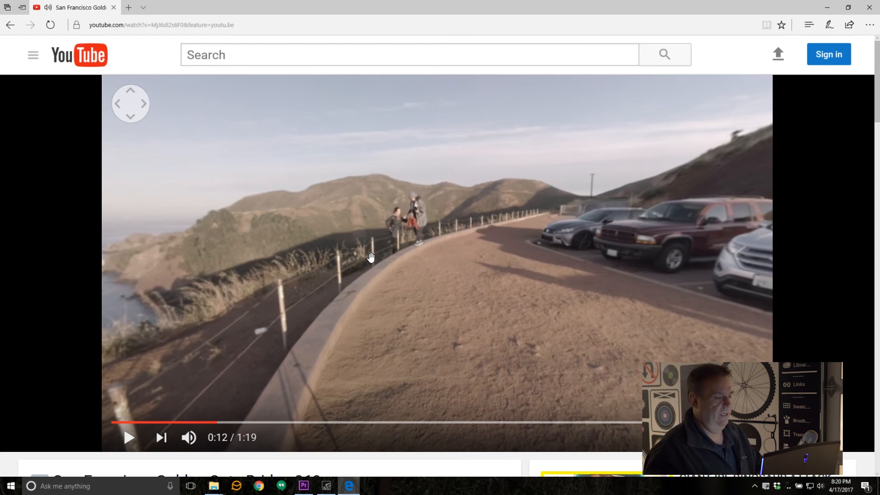
pyautogui.moveTo(383, 228); pyautogui.dragTo(599, 229)
pyautogui.moveTo(335, 203); pyautogui.dragTo(709, 168)
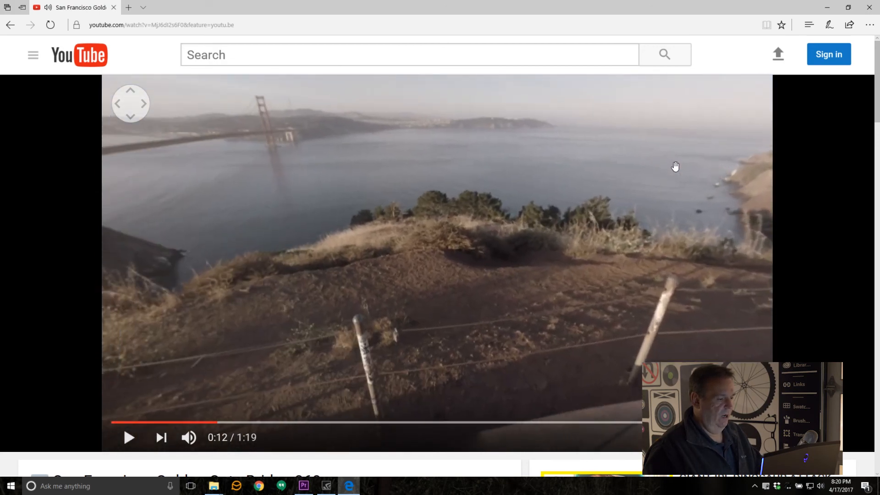
pyautogui.moveTo(407, 161); pyautogui.dragTo(532, 177)
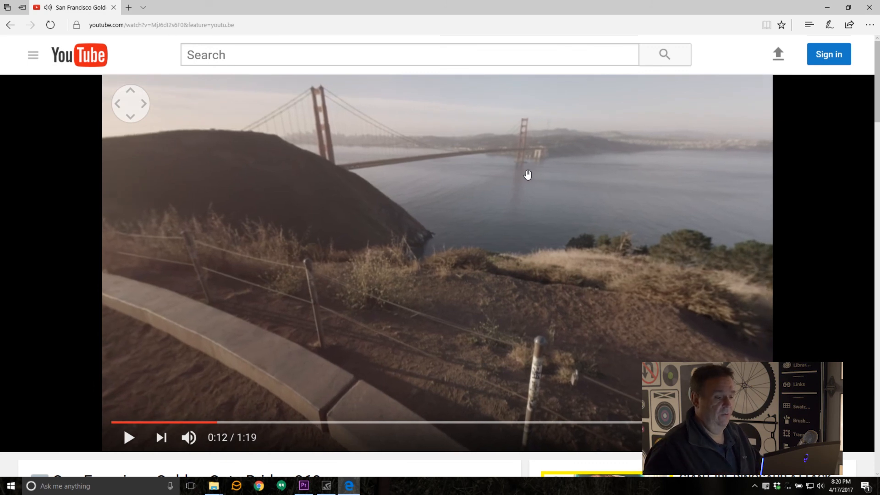
pyautogui.moveTo(527, 175); pyautogui.dragTo(510, 196)
# Step: Resume the 360 video and turn the view toward the people along the fence and back while listening to the sound
pyautogui.click(509, 192)
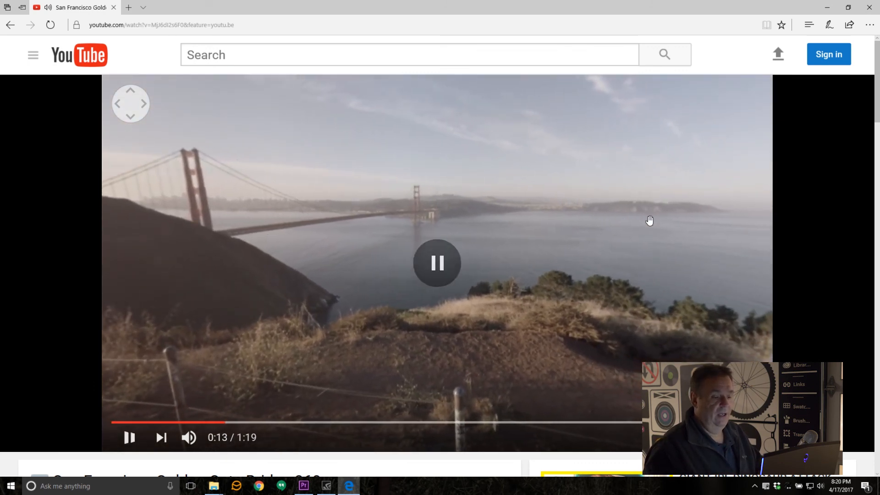
pyautogui.click(648, 223)
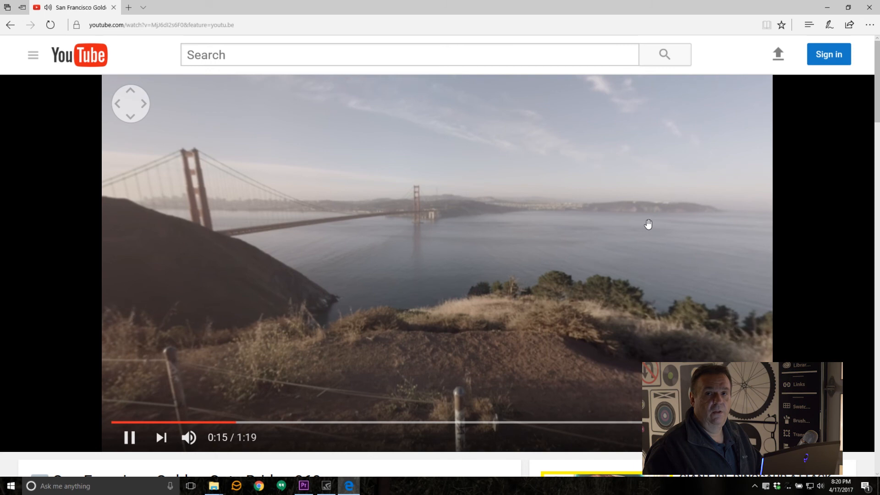
pyautogui.moveTo(638, 232); pyautogui.dragTo(350, 180)
pyautogui.moveTo(638, 214); pyautogui.dragTo(397, 236)
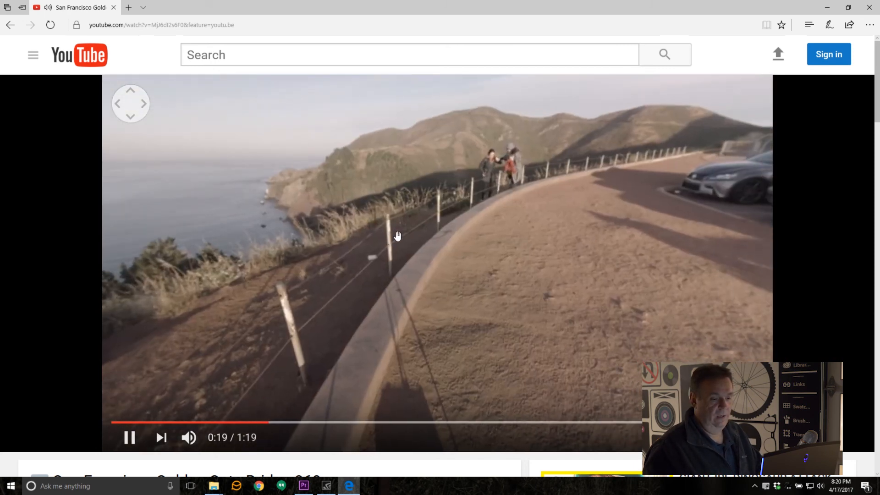
pyautogui.moveTo(585, 232); pyautogui.dragTo(804, 252)
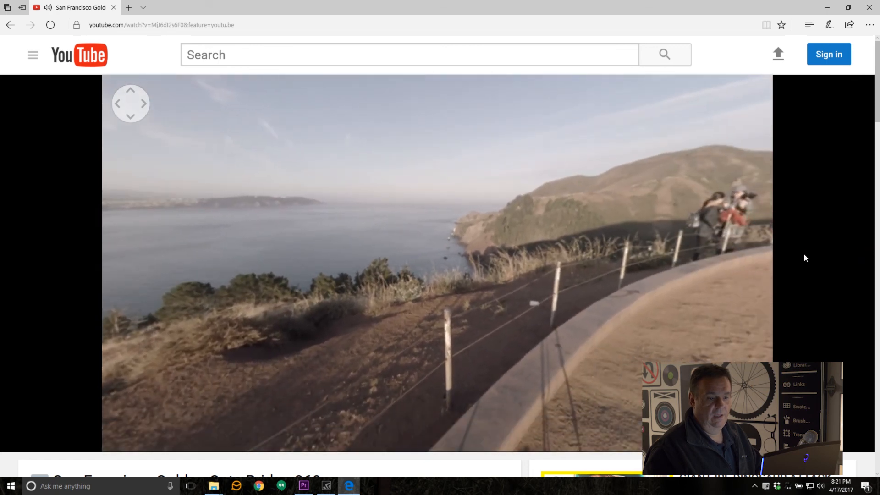
pyautogui.moveTo(725, 277); pyautogui.dragTo(750, 267)
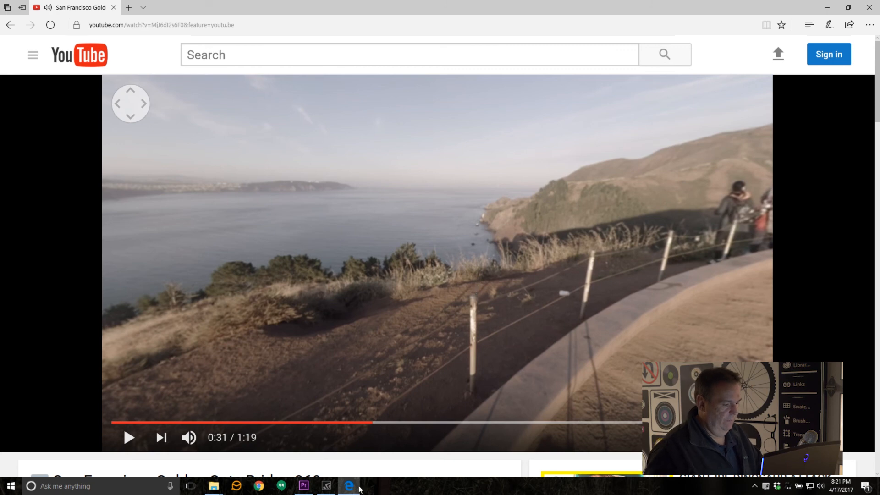
# Step: Switch to Premiere Pro and set the default audio track for Multichannel Mono Media to Adaptive in the Audio preferences
pyautogui.click(303, 486)
pyautogui.click(123, 442)
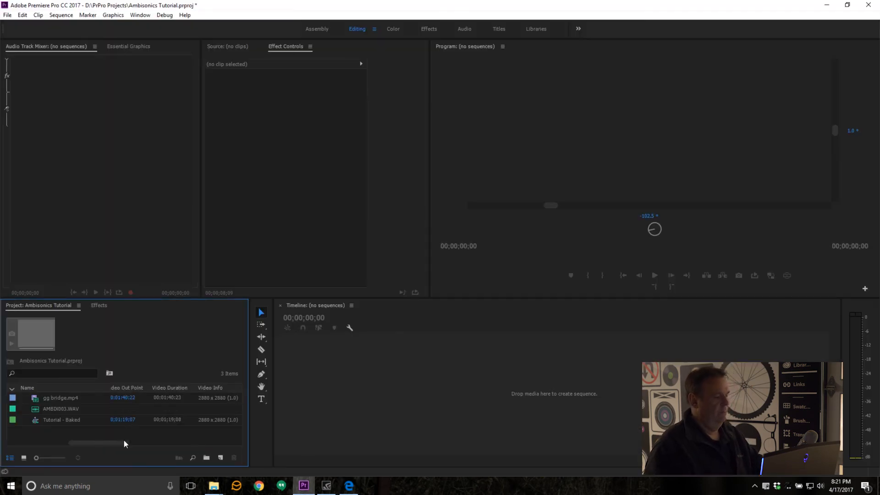
pyautogui.moveTo(122, 441); pyautogui.dragTo(34, 440)
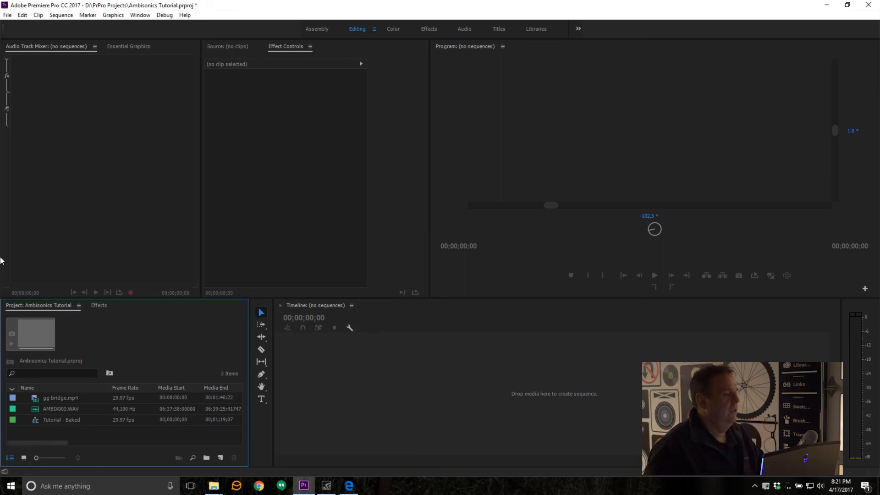
pyautogui.click(22, 16)
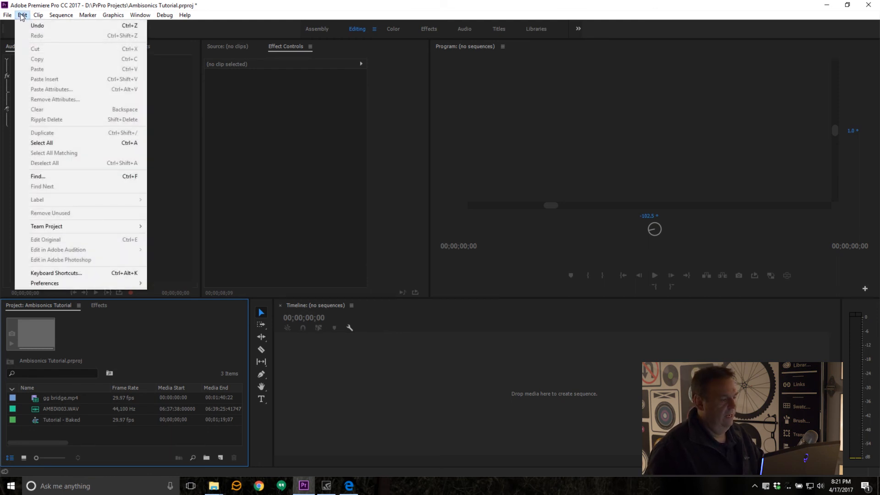
pyautogui.moveTo(117, 285)
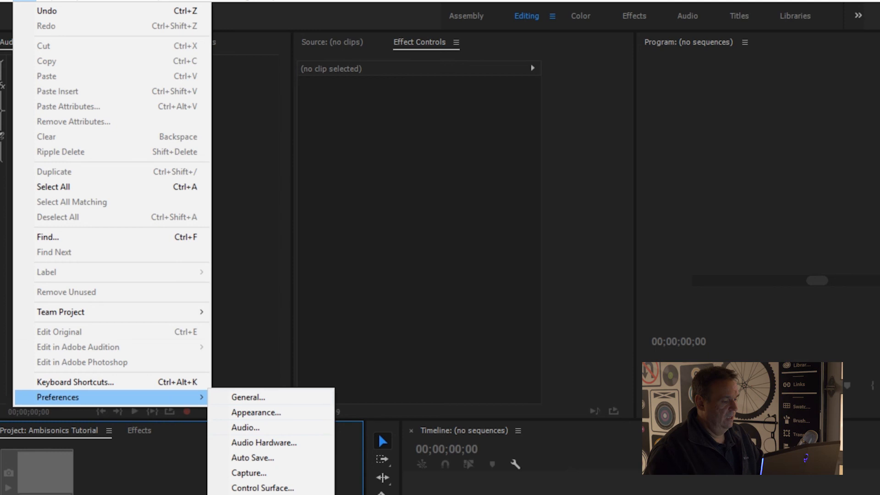
pyautogui.click(270, 432)
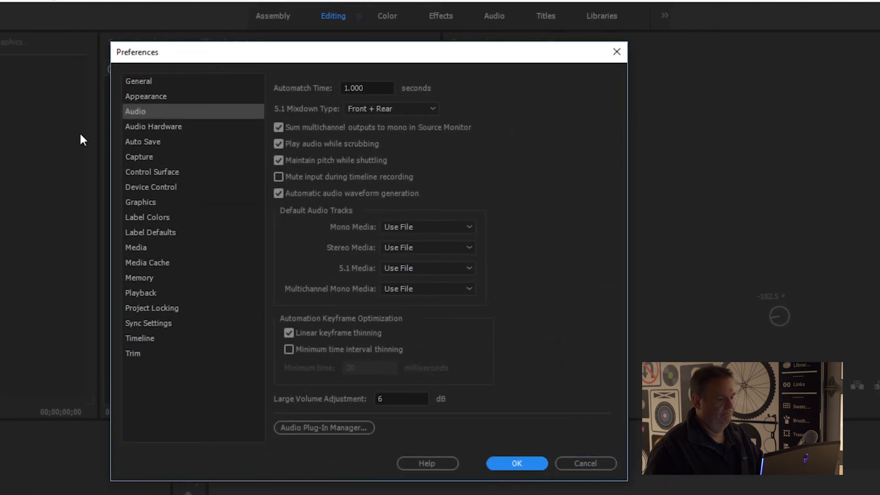
pyautogui.click(427, 290)
pyautogui.click(430, 365)
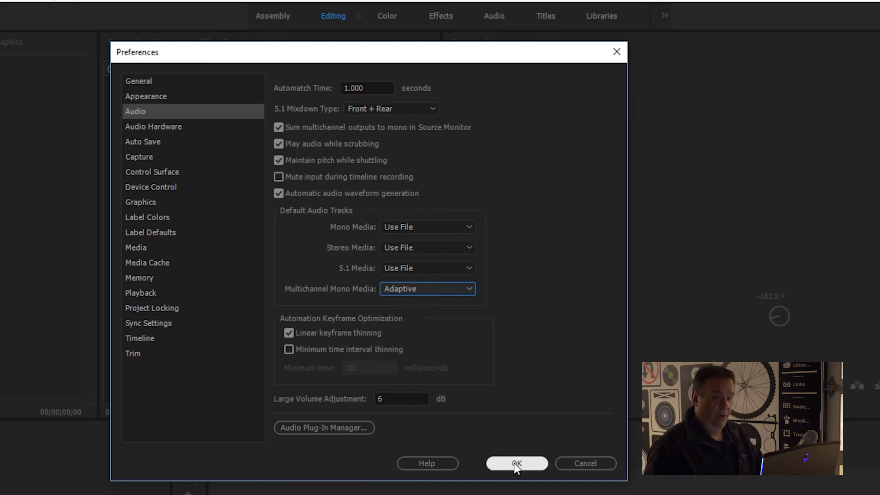
pyautogui.click(515, 463)
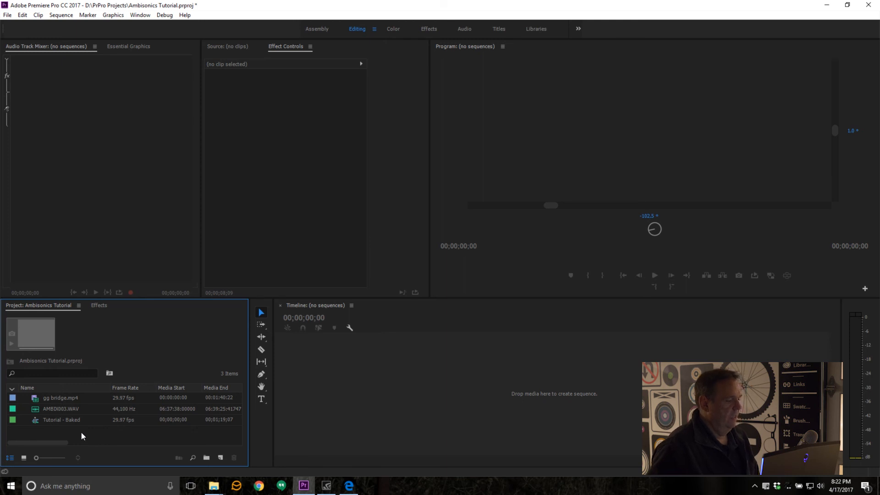
# Step: Open gg bridge.mp4 in the Source monitor and examine the clip details of gg bridge.mp4 and AMBIX003.WAV
pyautogui.click(13, 401)
pyautogui.doubleClick(14, 402)
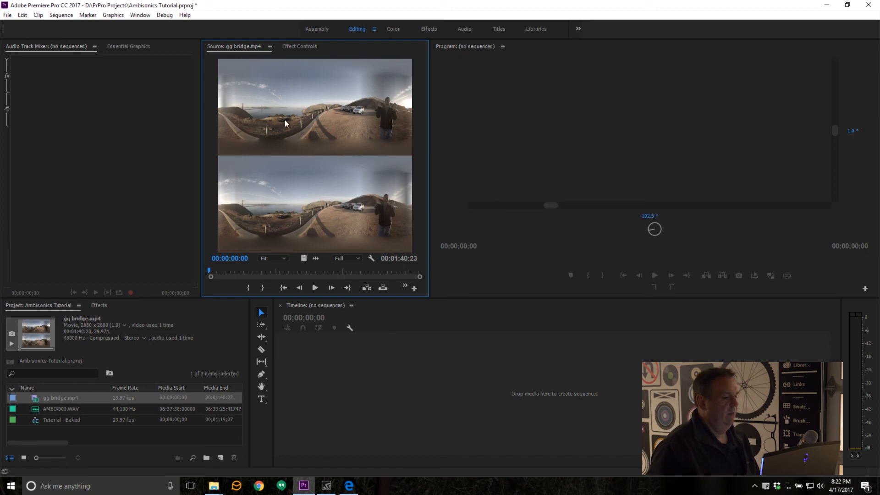
pyautogui.click(17, 408)
pyautogui.click(48, 408)
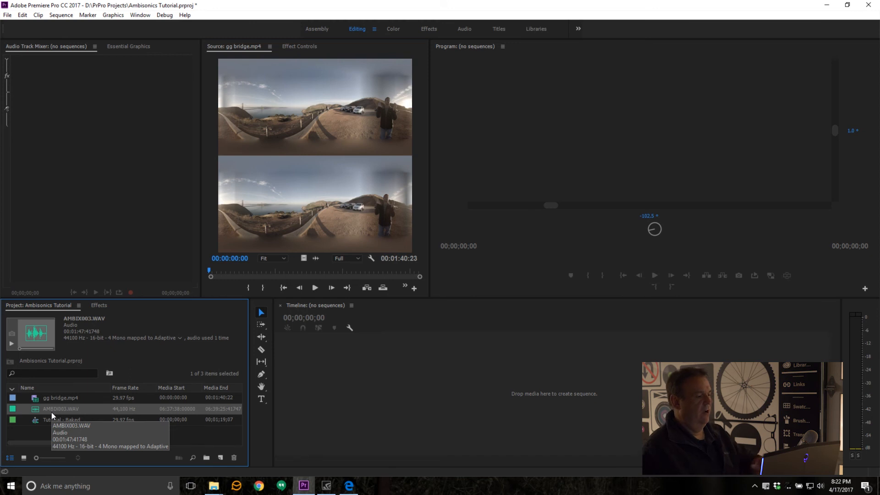
pyautogui.click(26, 427)
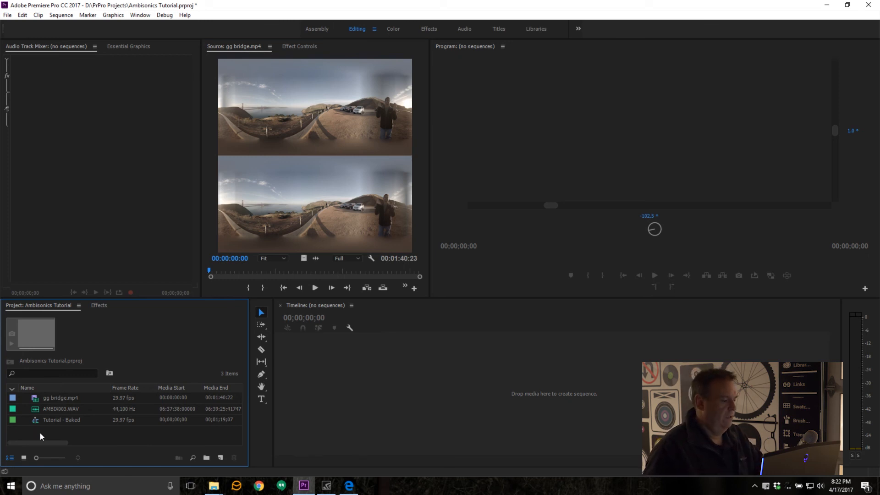
pyautogui.click(13, 397)
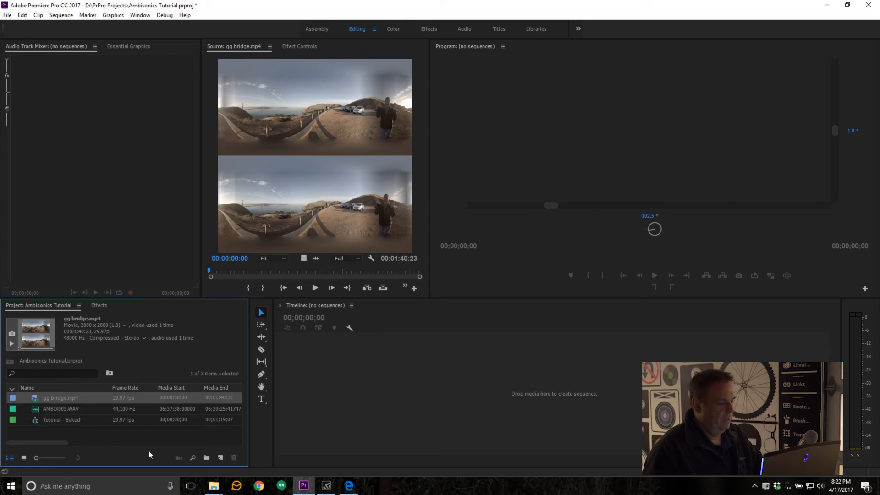
# Step: Start a new sequence based on the VR Stereoscopic 29.97 preset 2880x2880 - Ambisonics
pyautogui.click(128, 432)
pyautogui.rightClick(127, 431)
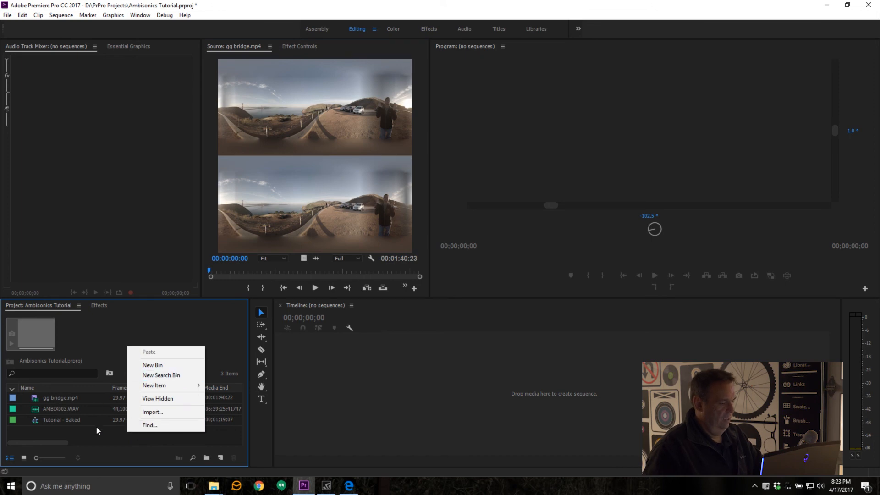
pyautogui.moveTo(183, 385)
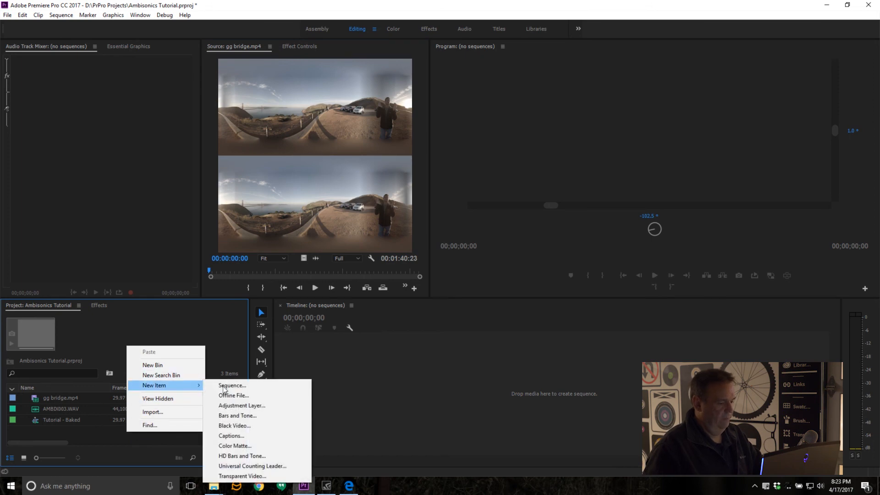
pyautogui.click(250, 389)
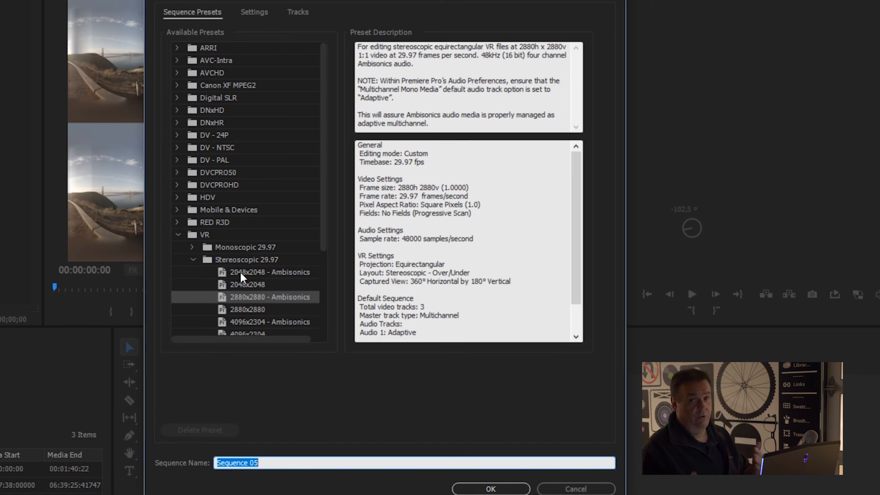
pyautogui.moveTo(322, 222); pyautogui.dragTo(323, 270)
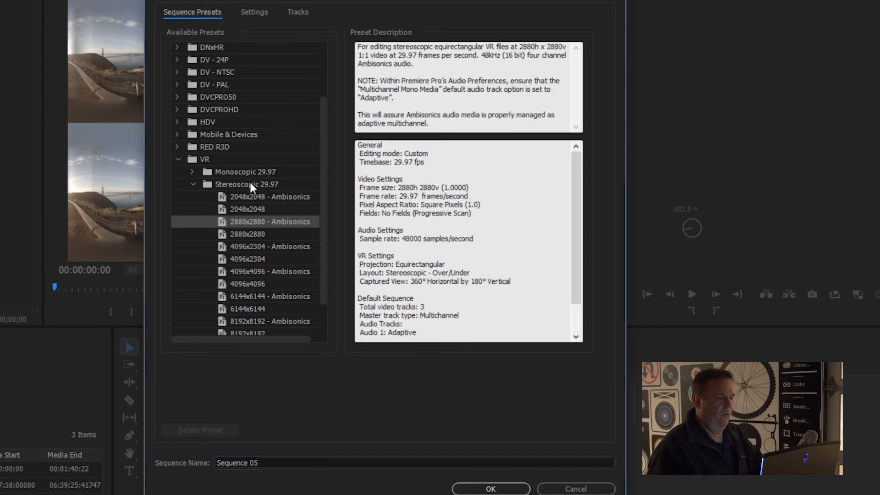
# Step: Check the new sequence's frame size and the available VR layout options in its settings
pyautogui.click(247, 13)
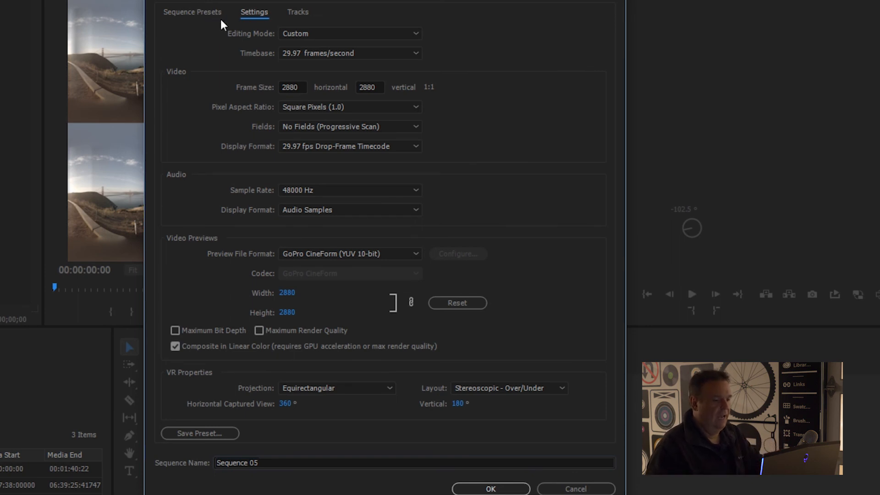
pyautogui.click(301, 88)
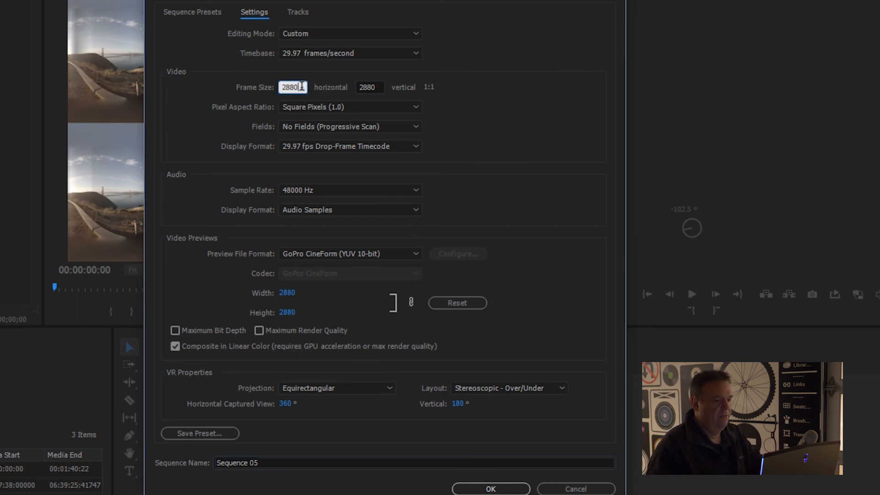
pyautogui.click(382, 86)
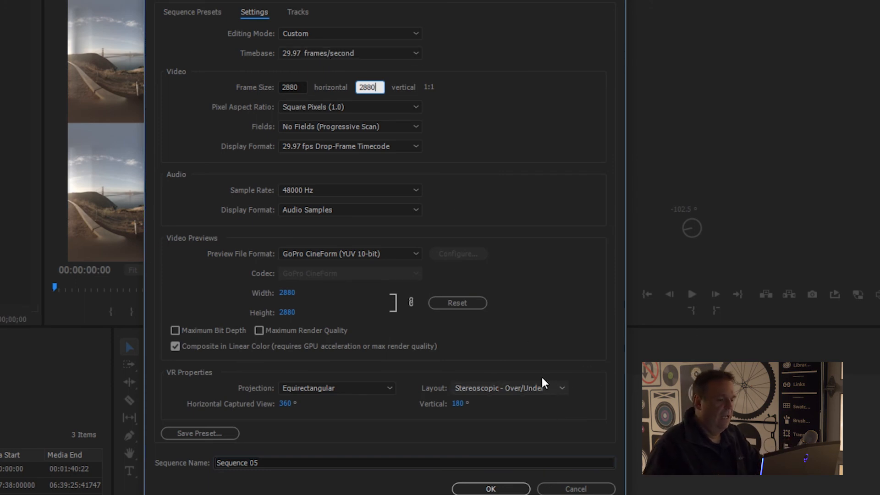
pyautogui.click(488, 387)
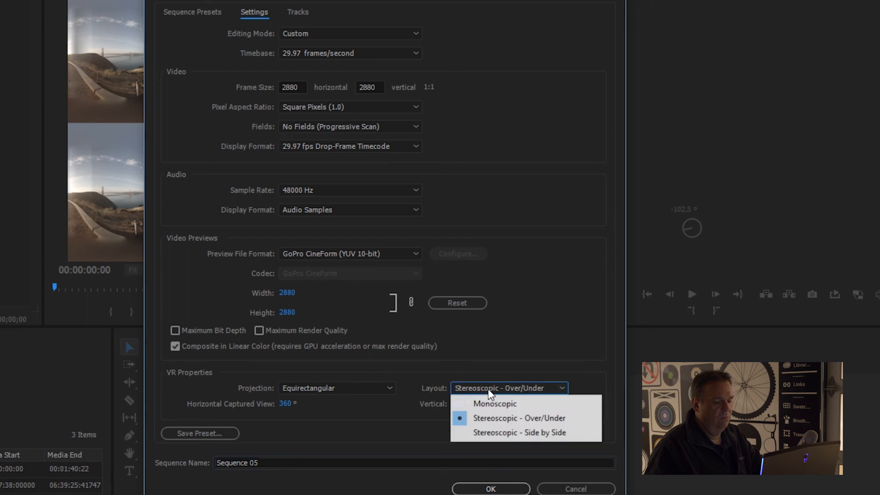
pyautogui.click(536, 345)
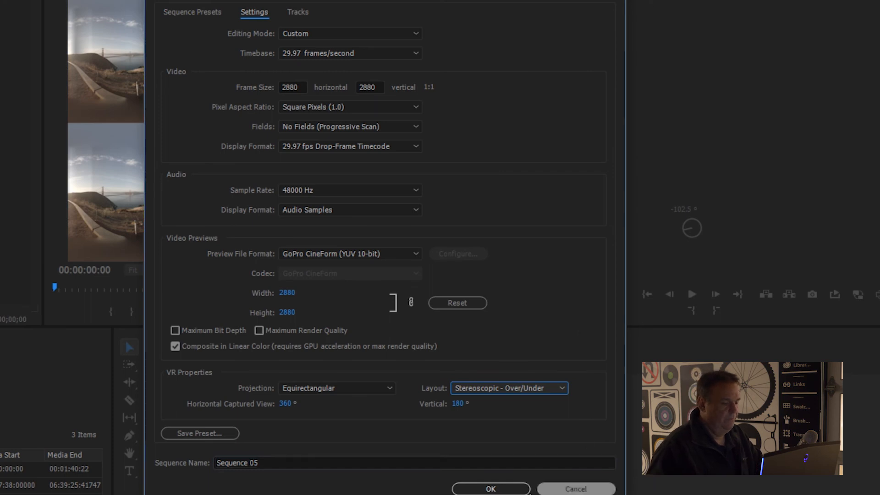
# Step: Name the new sequence Tutorial and create it
pyautogui.click(289, 462)
pyautogui.moveTo(289, 461); pyautogui.dragTo(94, 461)
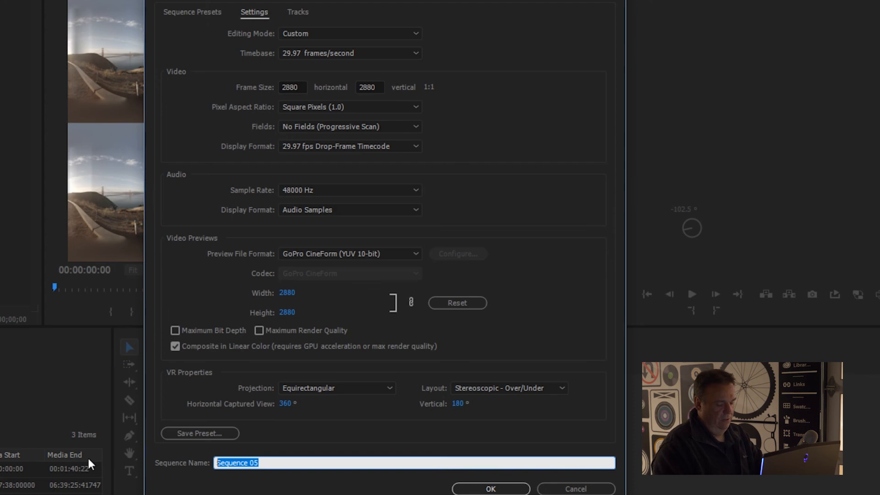
pyautogui.write('Tutorial')
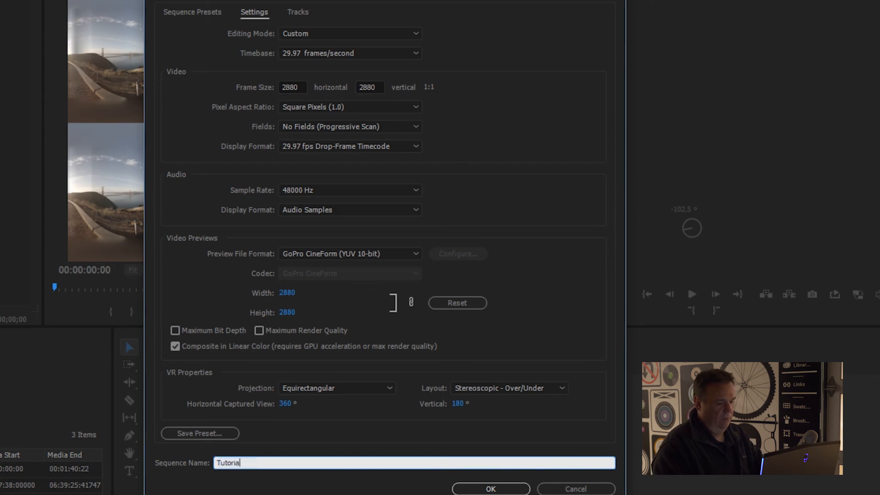
pyautogui.click(510, 488)
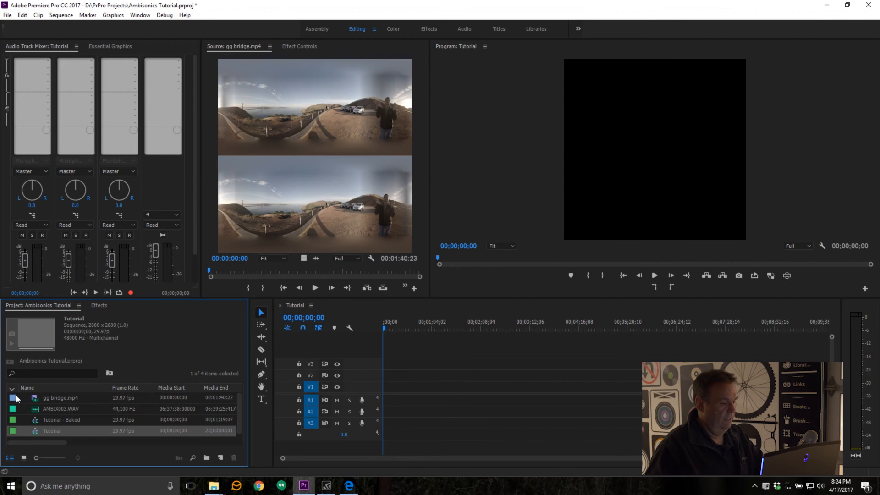
# Step: Place gg bridge.mp4 on tracks V1 and A1 and AMBIX003.WAV on A2, aligned together near the start of the timeline
pyautogui.moveTo(15, 398); pyautogui.dragTo(390, 394)
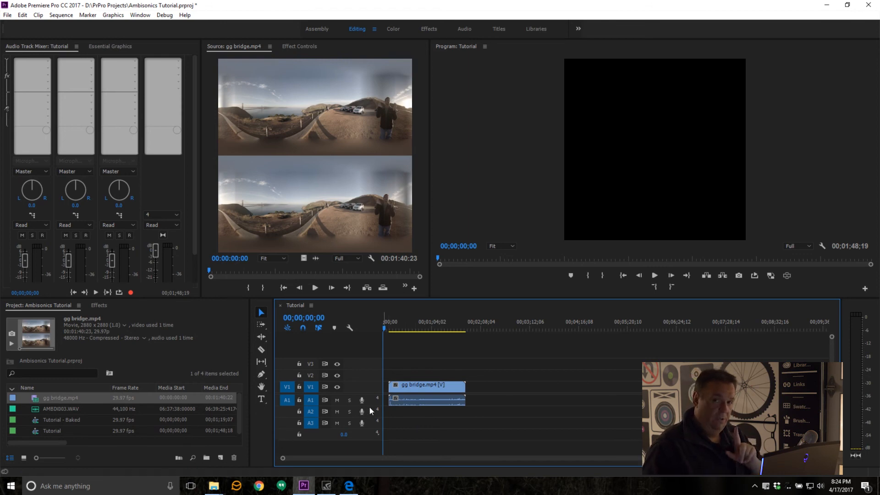
pyautogui.click(12, 411)
pyautogui.moveTo(14, 412); pyautogui.dragTo(388, 412)
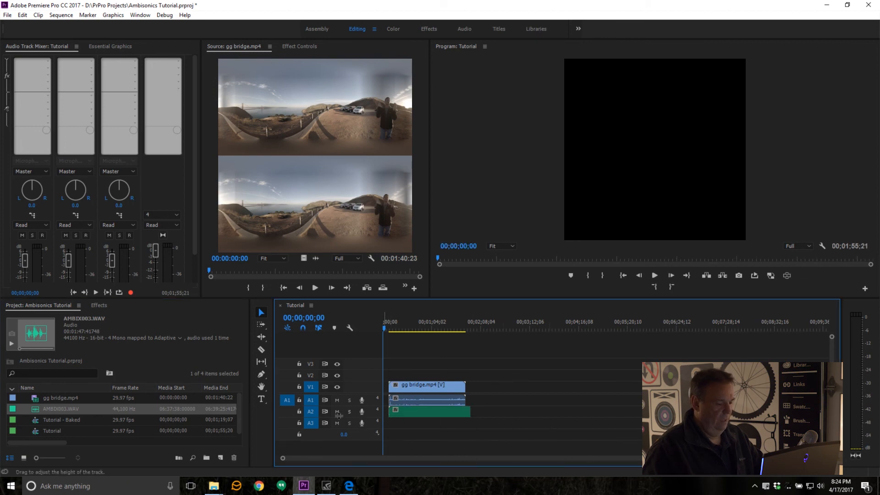
# Step: Enlarge track A2 and play the beginning of the clips to compare the waveform peaks on A1 and A2
pyautogui.moveTo(329, 428); pyautogui.dragTo(330, 441)
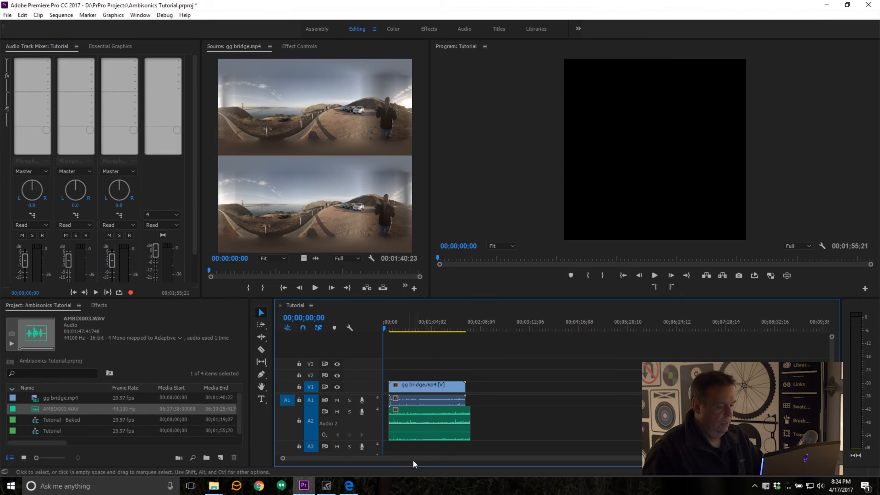
pyautogui.moveTo(400, 328); pyautogui.dragTo(392, 329)
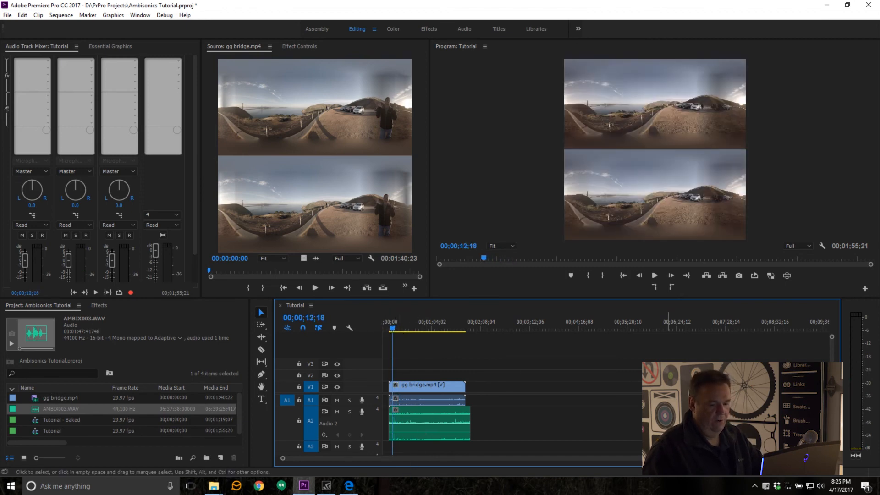
pyautogui.moveTo(825, 458); pyautogui.dragTo(574, 464)
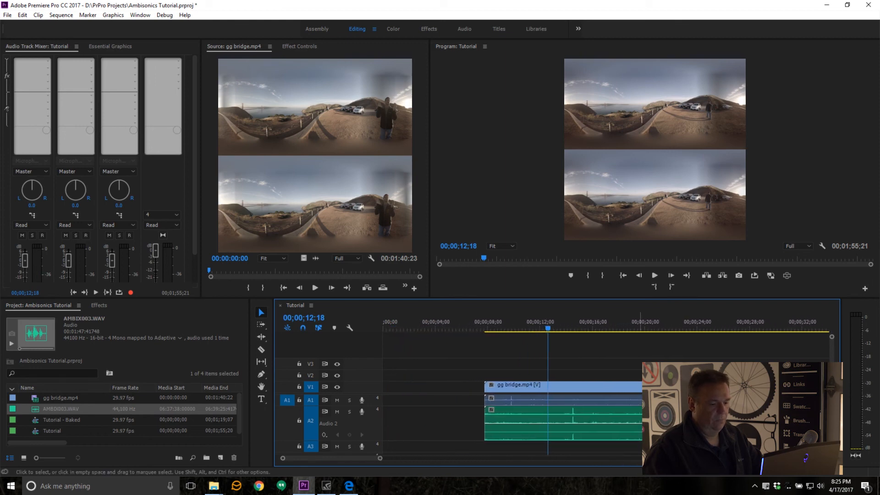
pyautogui.press('space')
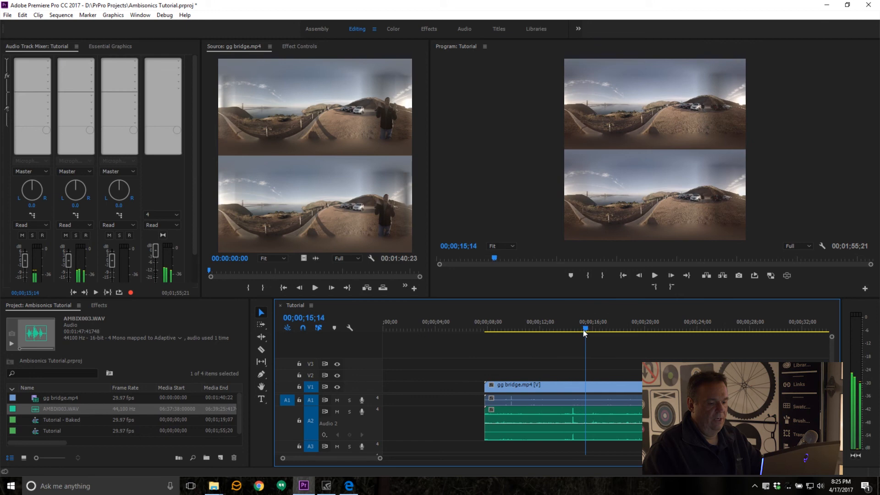
pyautogui.click(572, 332)
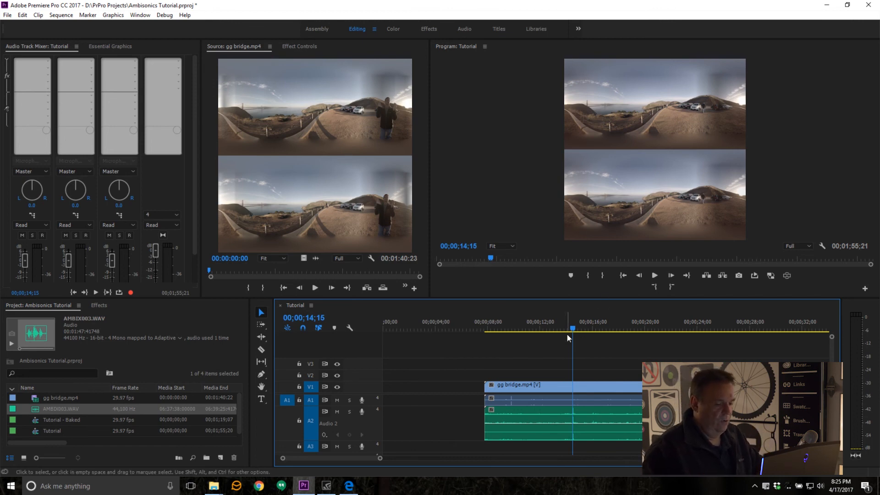
pyautogui.moveTo(567, 334); pyautogui.dragTo(511, 342)
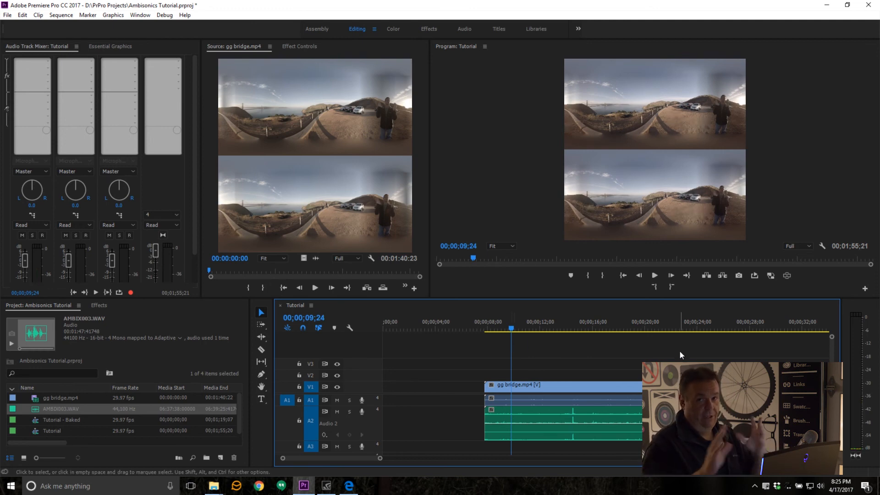
# Step: Synchronize the gg bridge.mp4 and AMBIX003.WAV clips by Audio, using the Mix Down track channel
pyautogui.click(573, 397)
pyautogui.keyDown('shift'); pyautogui.click(560, 430); pyautogui.keyUp('shift')
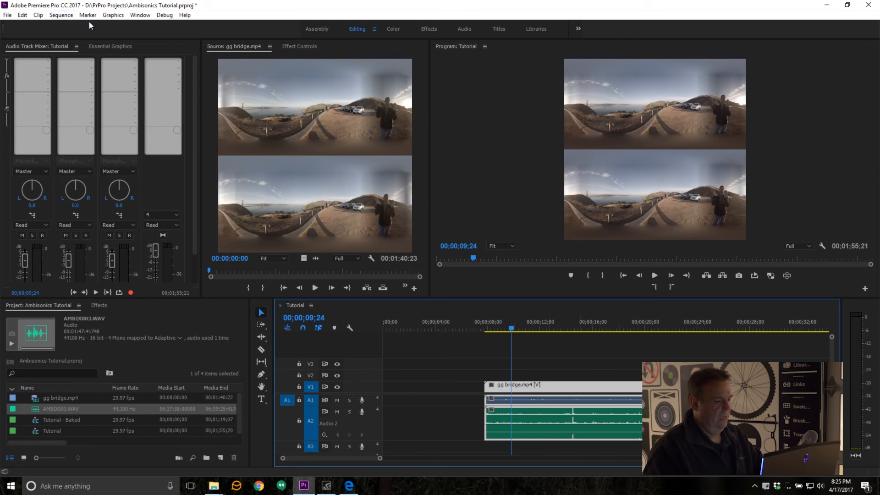
pyautogui.rightClick(537, 402)
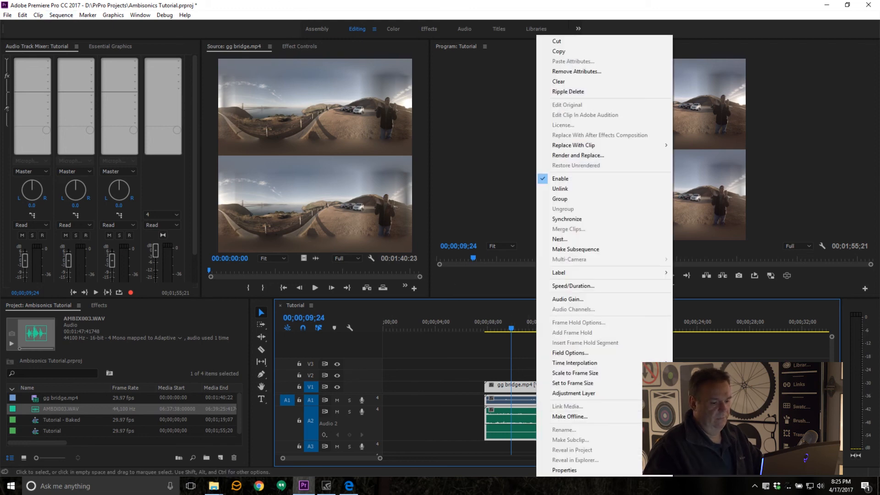
pyautogui.click(566, 219)
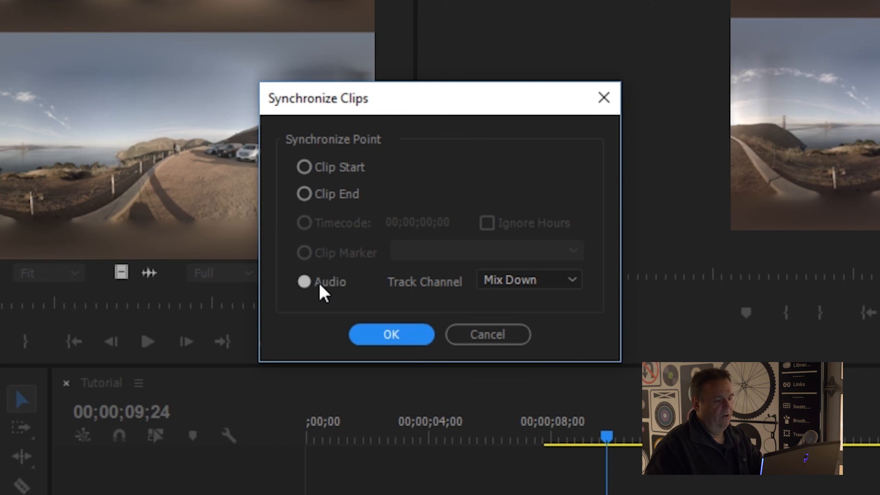
pyautogui.click(520, 286)
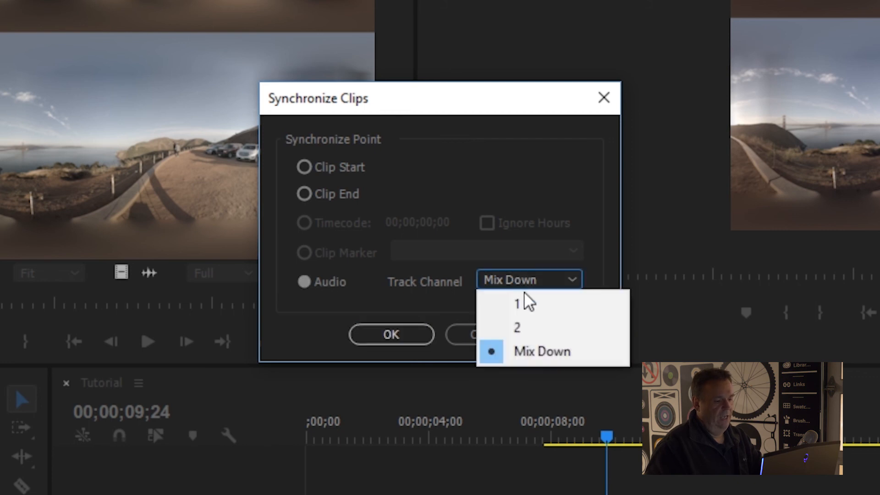
pyautogui.click(544, 358)
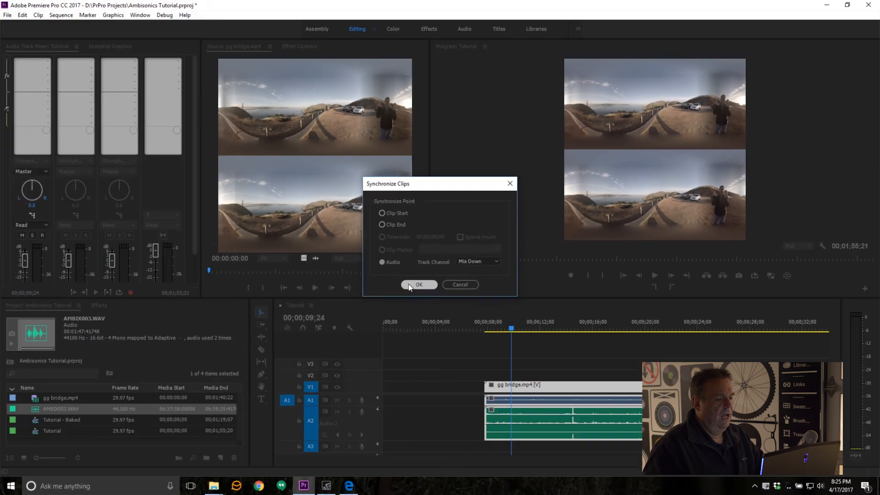
pyautogui.click(368, 334)
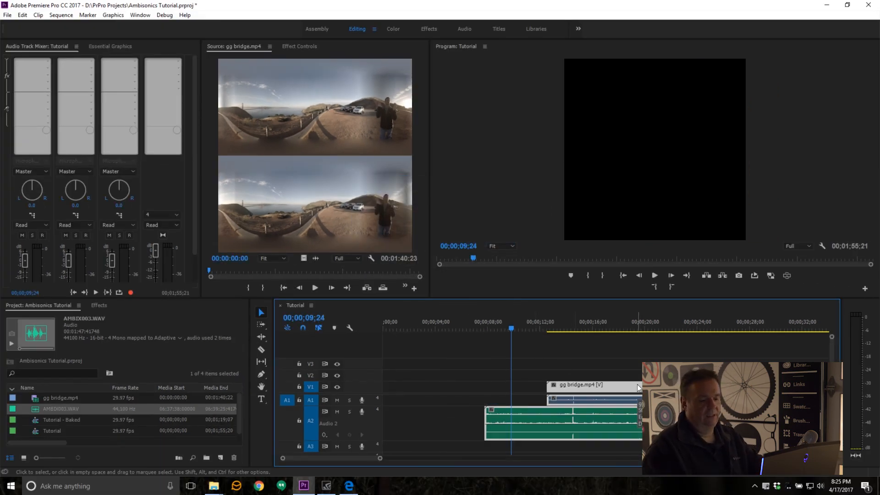
# Step: Check the alignment at the sync peak and trim the start of the A2 audio clip to the start of gg bridge.mp4
pyautogui.click(573, 332)
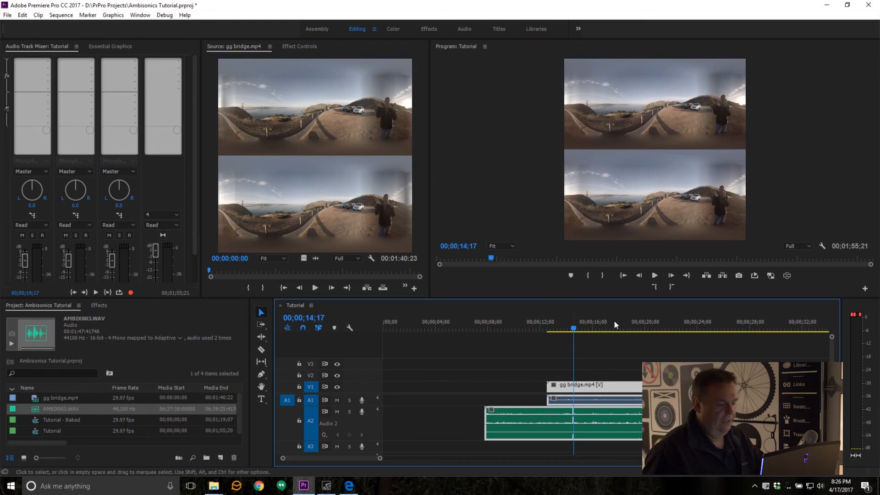
pyautogui.click(537, 354)
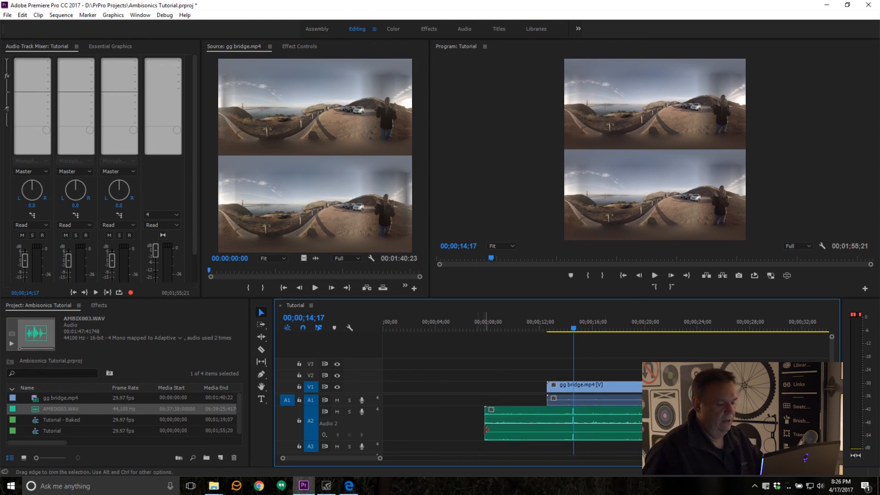
pyautogui.moveTo(487, 429); pyautogui.dragTo(547, 427)
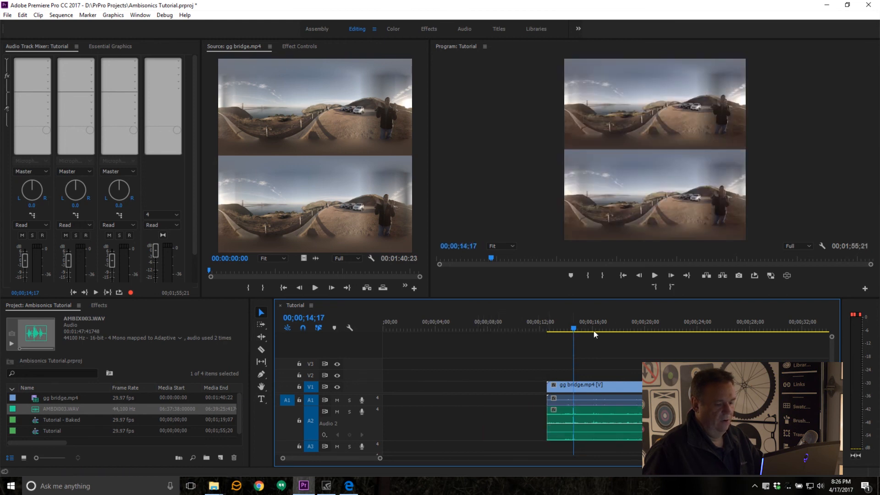
# Step: Move the video and the ambisonic audio clip together to the very start of the sequence
pyautogui.click(609, 388)
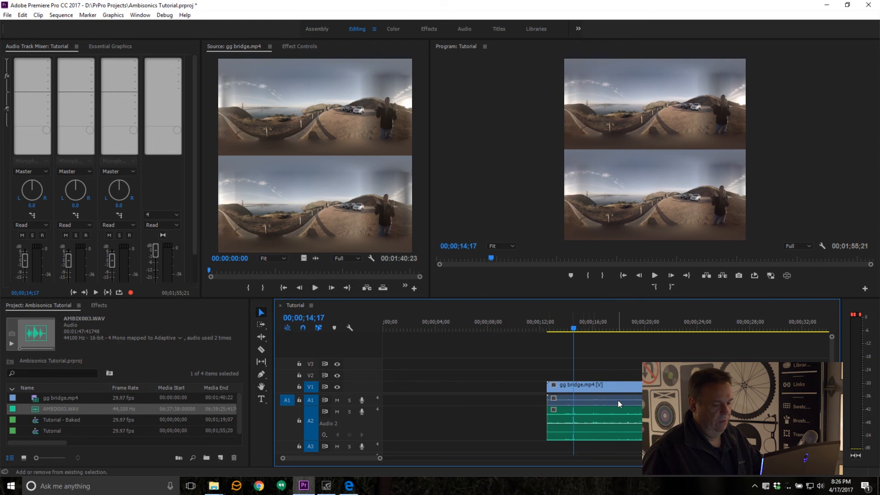
pyautogui.keyDown('shift'); pyautogui.click(614, 431); pyautogui.keyUp('shift')
pyautogui.moveTo(614, 431); pyautogui.dragTo(469, 391)
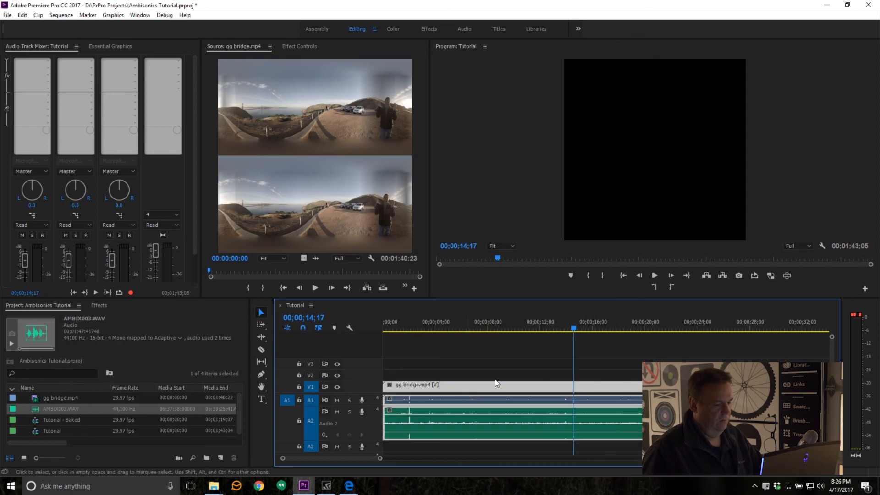
# Step: Trim the beginning of both clips to 00;00;04;14 and move them back to the start of the sequence
pyautogui.moveTo(572, 331); pyautogui.dragTo(441, 350)
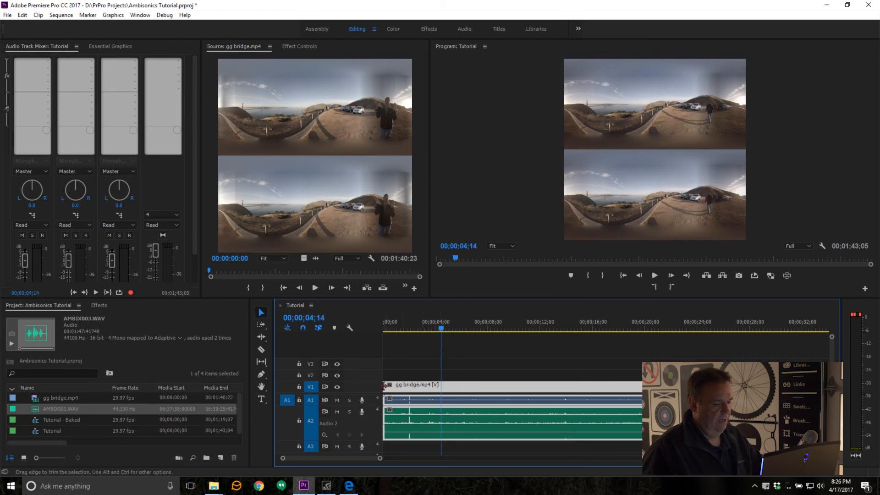
pyautogui.moveTo(384, 385); pyautogui.dragTo(441, 385)
pyautogui.moveTo(522, 390); pyautogui.dragTo(463, 392)
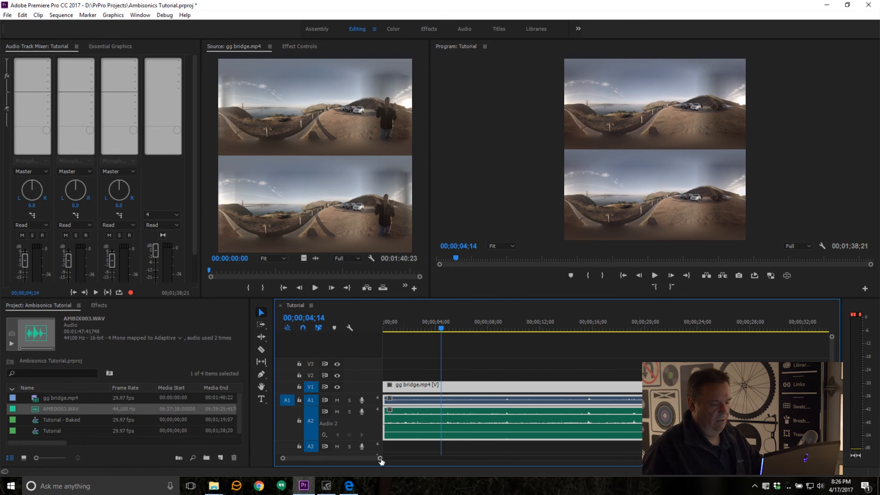
# Step: Trim the A2 audio's end to match the video, and shorten both clips together so the sequence lasts about 00;01;32;03
pyautogui.moveTo(380, 458); pyautogui.dragTo(489, 458)
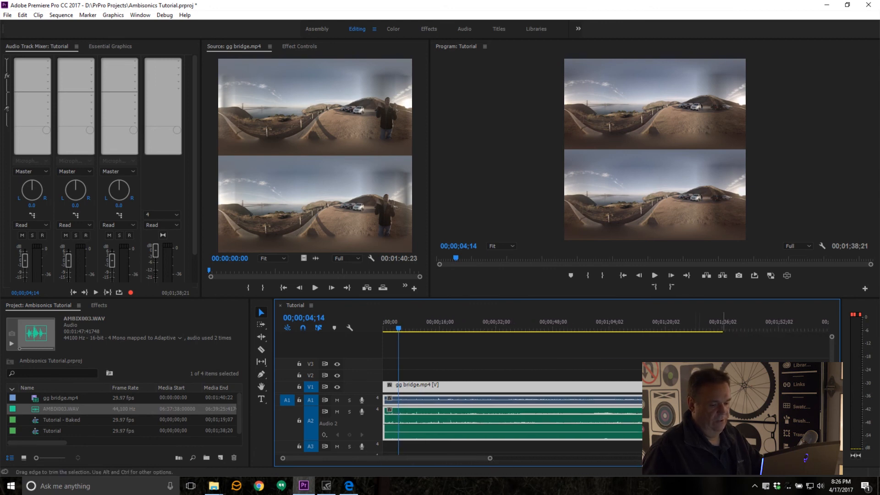
pyautogui.click(766, 419)
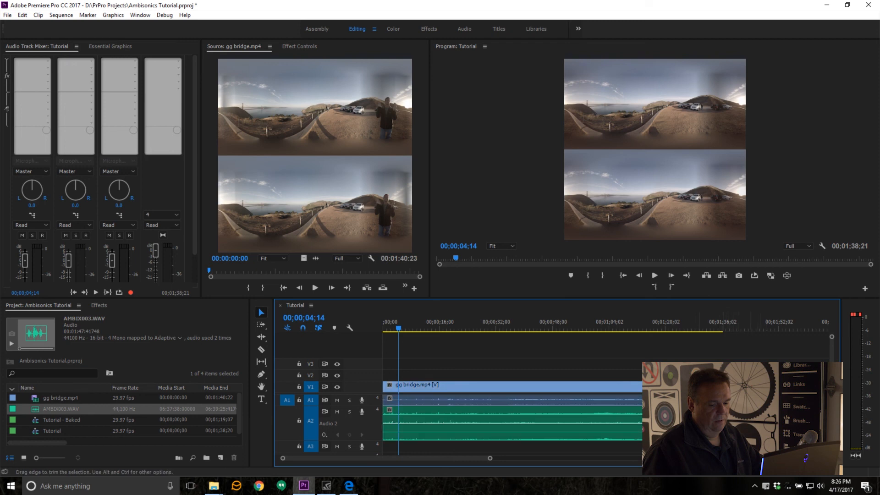
pyautogui.moveTo(729, 424); pyautogui.dragTo(721, 423)
pyautogui.click(718, 423)
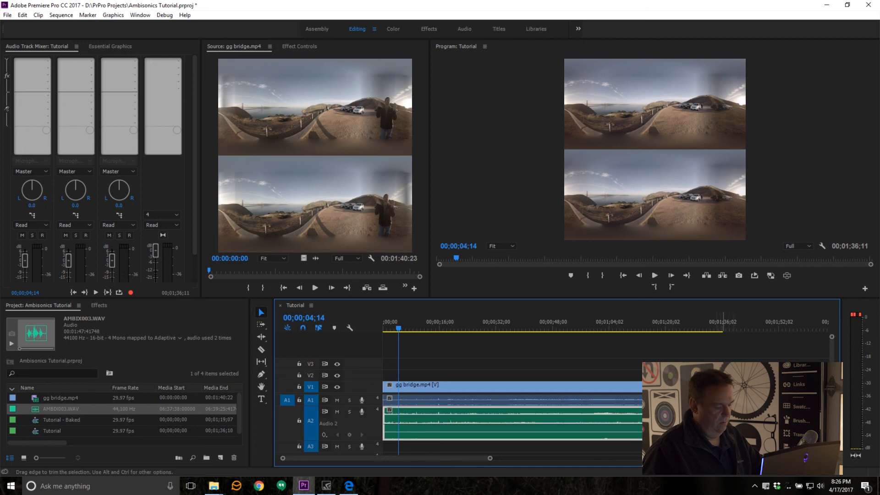
pyautogui.click(723, 423)
pyautogui.moveTo(742, 426)
pyautogui.mouseDown()
pyautogui.moveTo(718, 387)
pyautogui.moveTo(708, 387)
pyautogui.mouseUp()
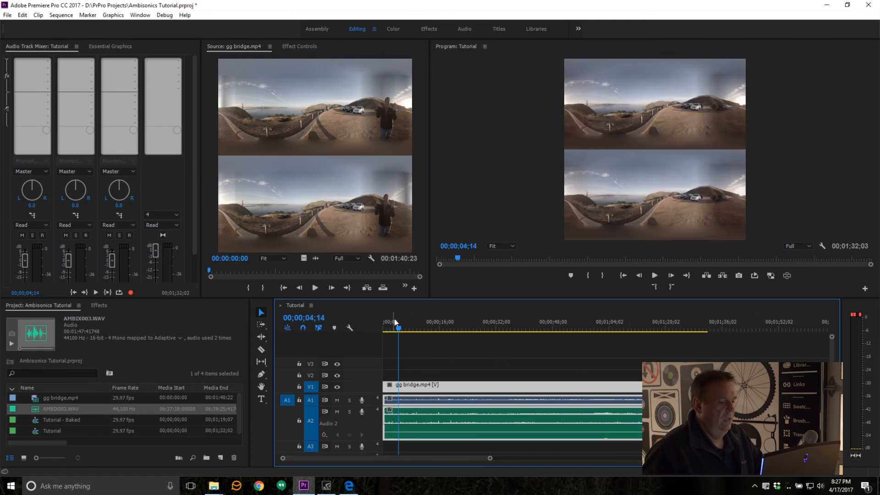
# Step: Turn on the VR video display in the Program monitor and preview the sequence from 00;00;00;00 to about 00;00;10;11
pyautogui.moveTo(397, 329); pyautogui.dragTo(370, 321)
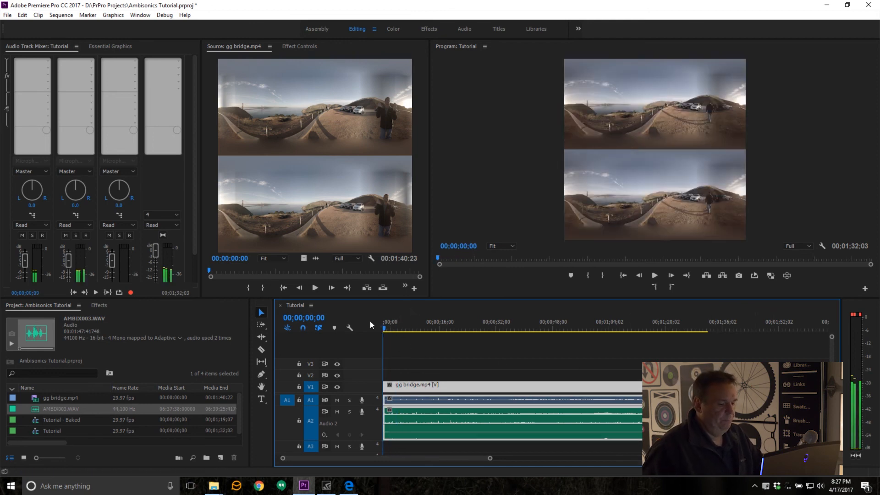
pyautogui.click(787, 276)
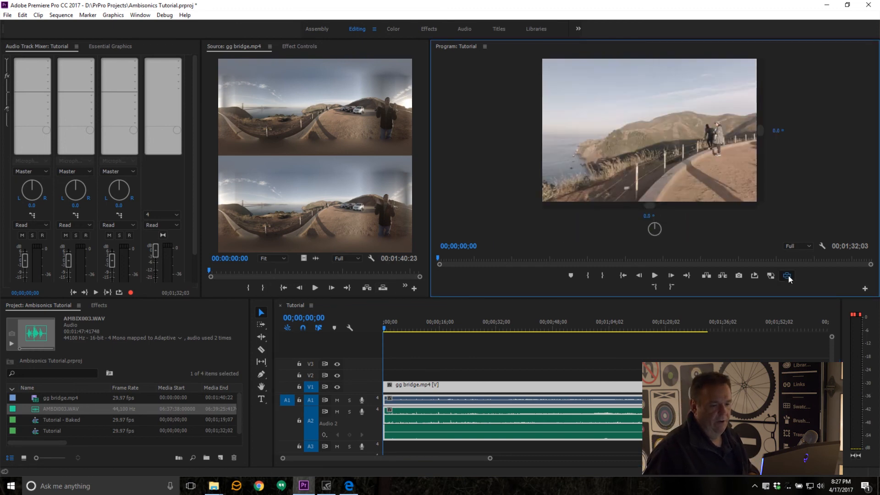
pyautogui.moveTo(698, 133)
pyautogui.mouseDown()
pyautogui.moveTo(637, 121)
pyautogui.moveTo(634, 138)
pyautogui.moveTo(702, 206)
pyautogui.moveTo(685, 128)
pyautogui.mouseUp()
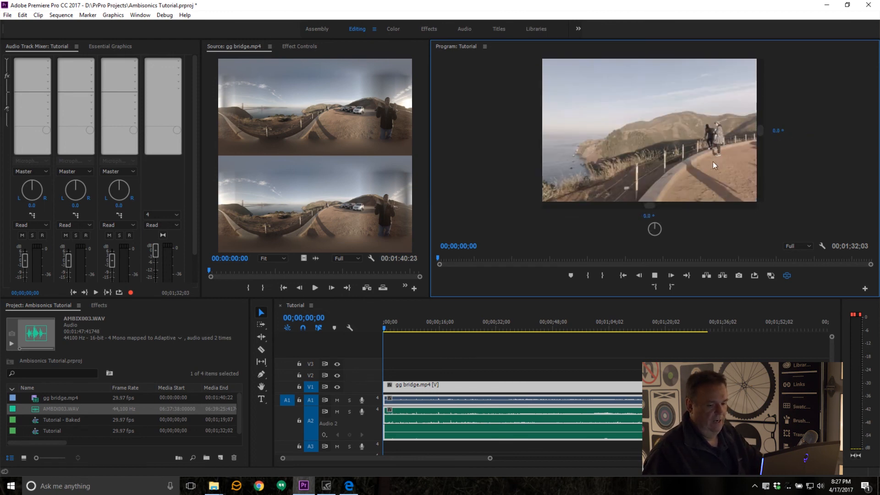
pyautogui.press('space')
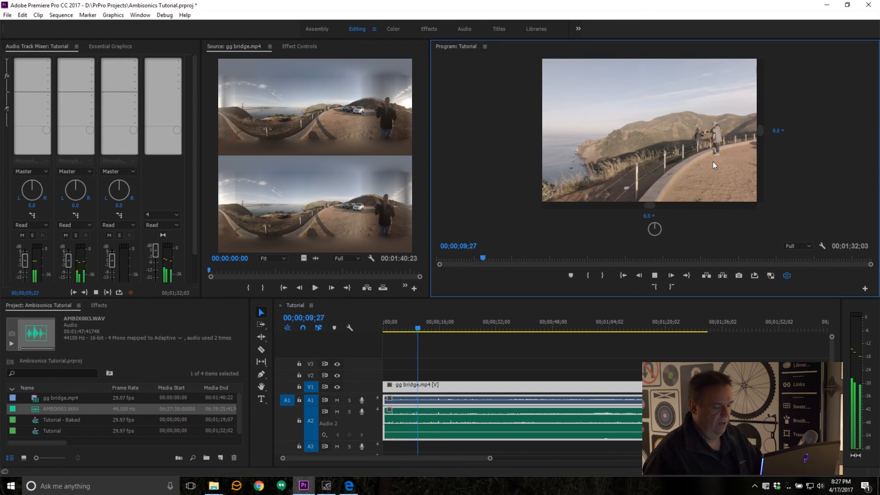
pyautogui.press('space')
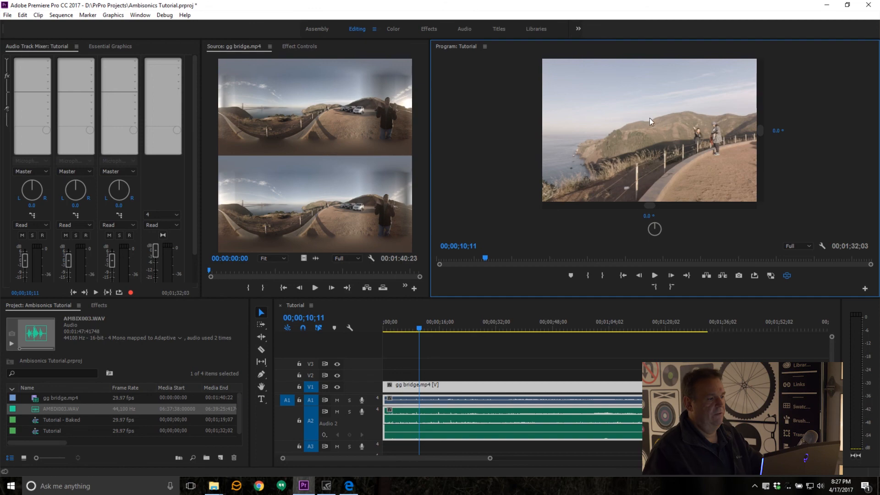
# Step: Add the Binauralizer - Ambisonics effect to the first effect slot of the Master track in the Audio Track Mixer
pyautogui.click(180, 58)
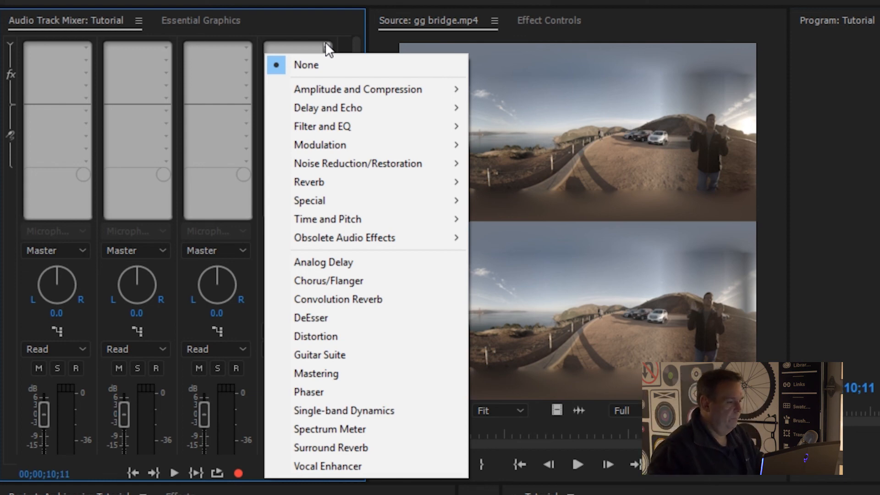
pyautogui.moveTo(365, 180)
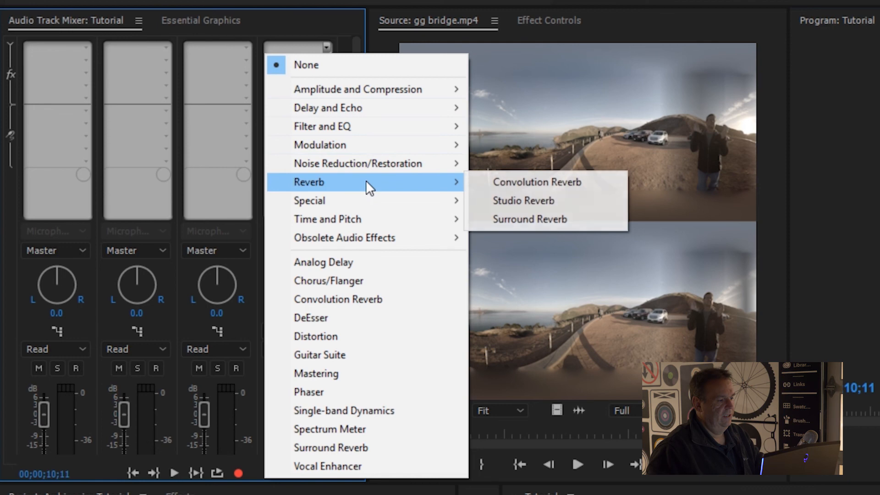
pyautogui.moveTo(355, 200)
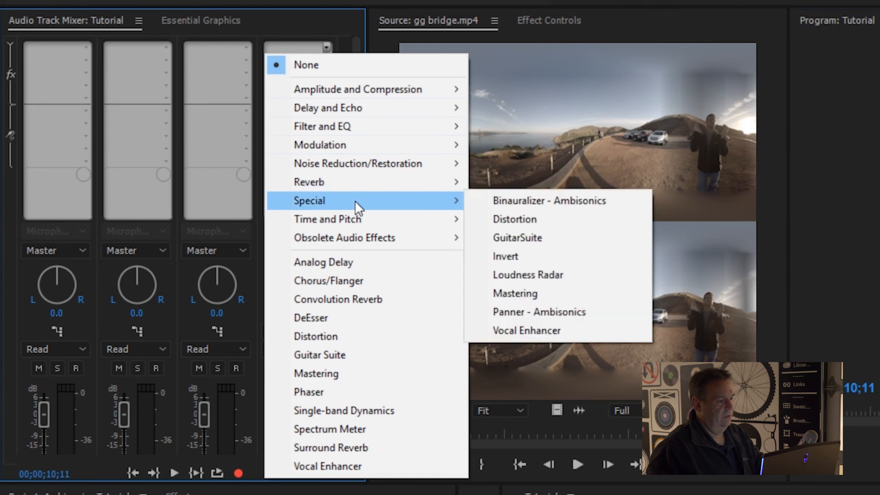
pyautogui.click(515, 202)
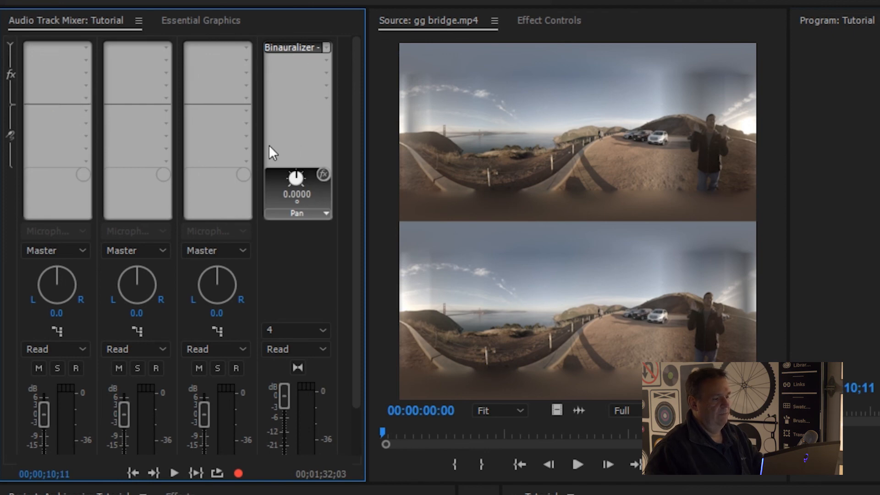
# Step: Collapse and reopen the mixer's effects area, and check that Binauralizer - Ambisonics is assigned to the Master track's first slot
pyautogui.click(10, 45)
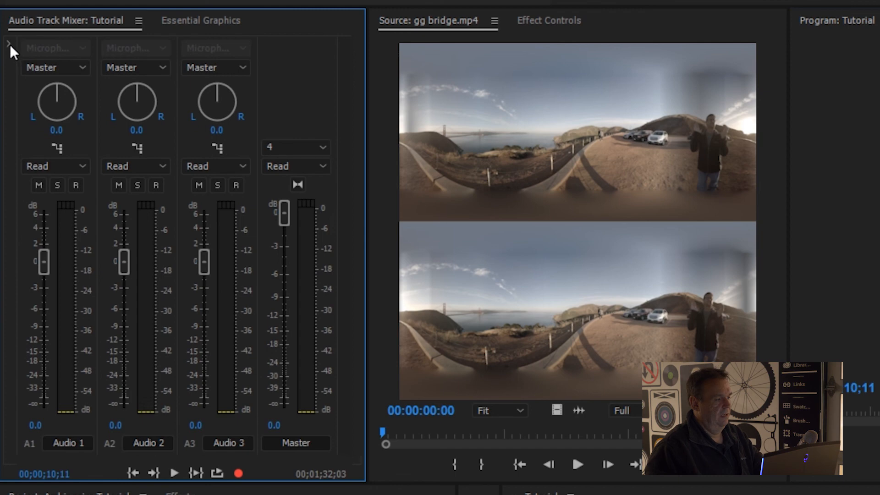
pyautogui.click(10, 44)
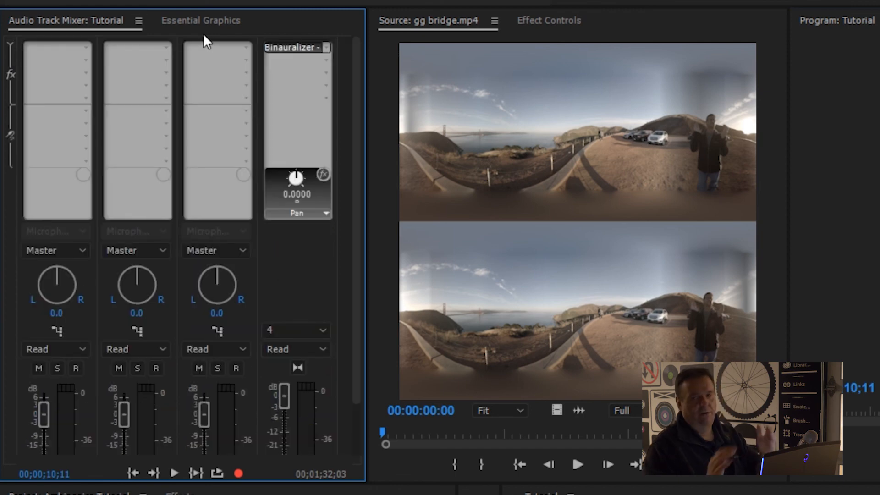
pyautogui.click(326, 47)
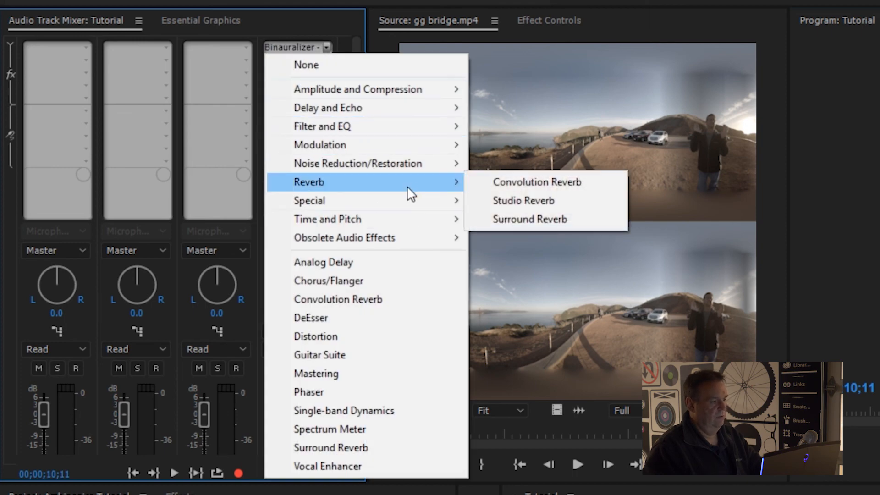
pyautogui.moveTo(410, 203)
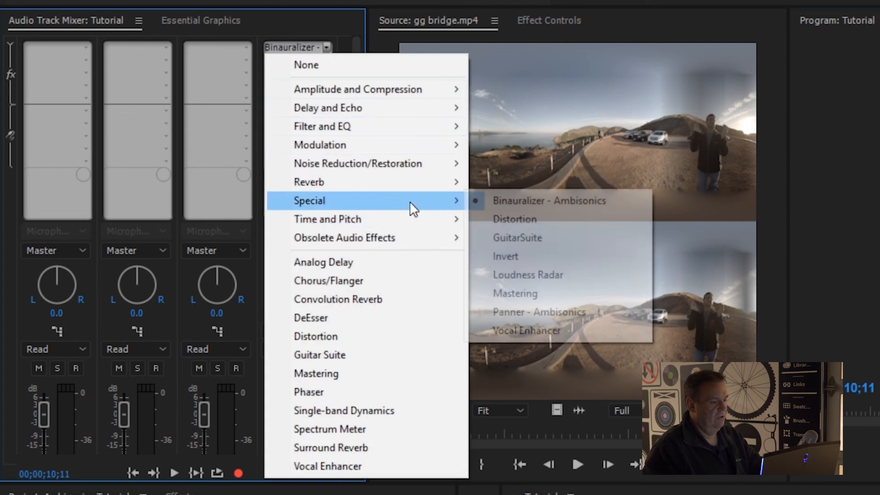
pyautogui.click(568, 203)
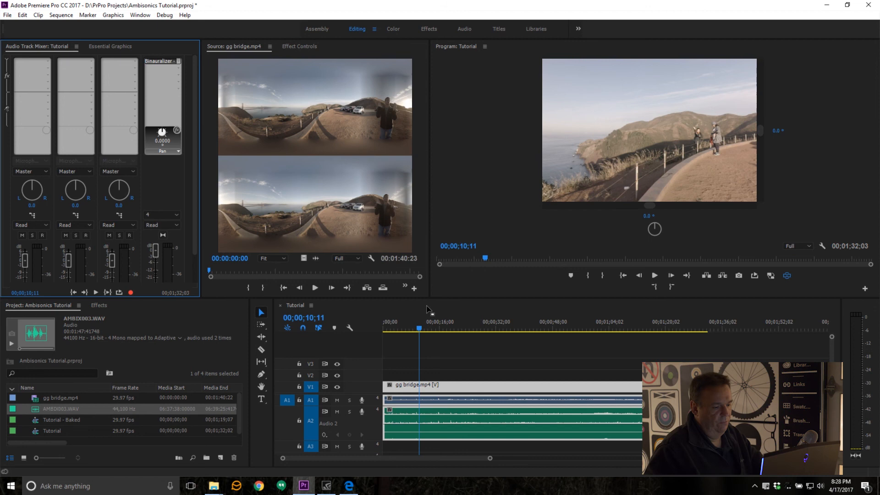
# Step: Play the Tutorial sequence with the binaural effect active and stop it at 00;00;31;08
pyautogui.click(414, 328)
pyautogui.moveTo(414, 328)
pyautogui.mouseDown()
pyautogui.moveTo(401, 317)
pyautogui.moveTo(413, 318)
pyautogui.mouseUp()
pyautogui.press('space')
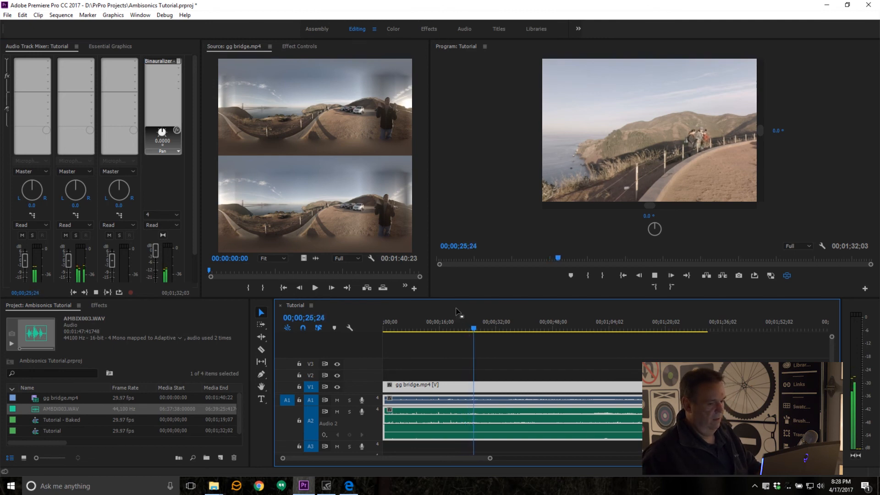
pyautogui.click(541, 309)
pyautogui.press('space')
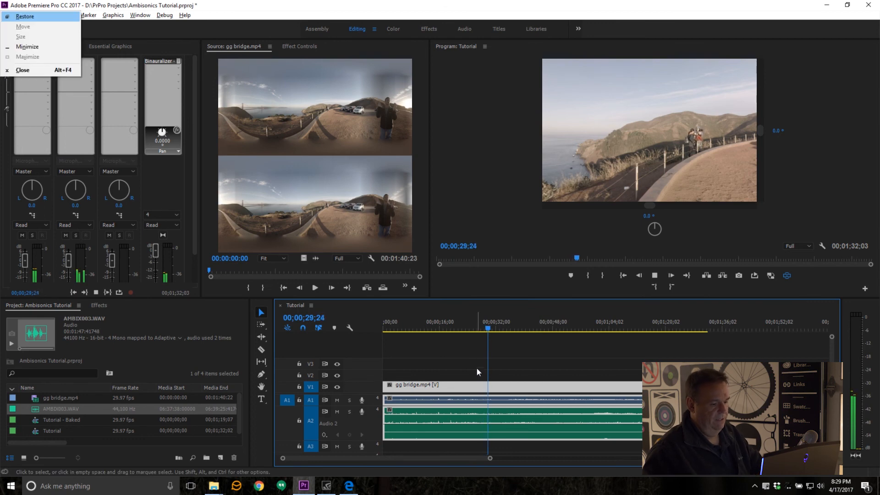
pyautogui.click(482, 355)
pyautogui.press('space')
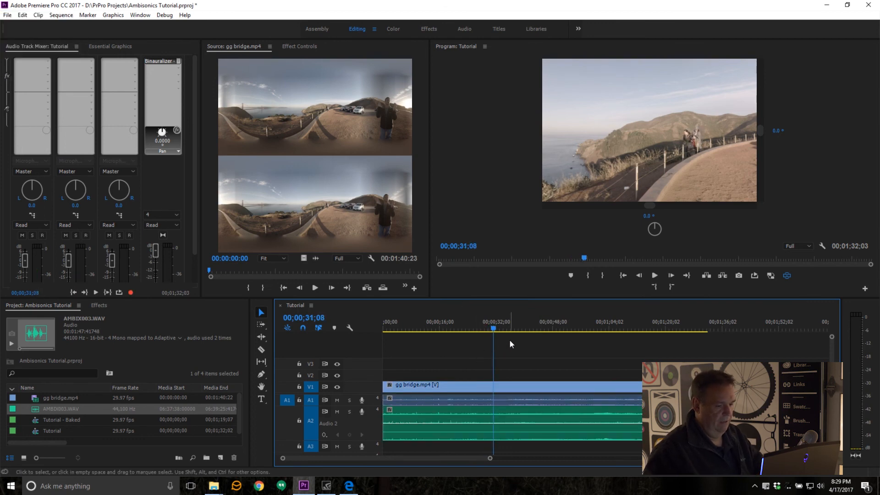
# Step: Replay the sequence from 00;00;29;13, then from an earlier point, and stop it at 00;00;26;17
pyautogui.click(492, 329)
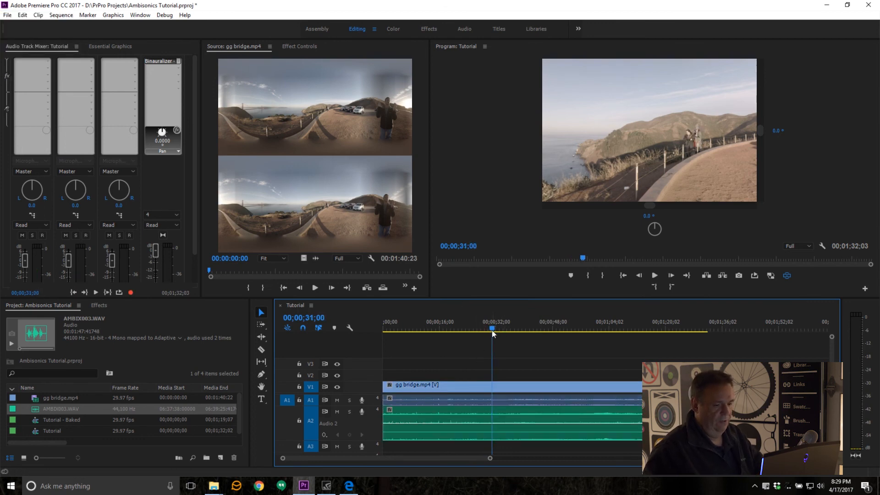
pyautogui.moveTo(491, 330); pyautogui.dragTo(486, 329)
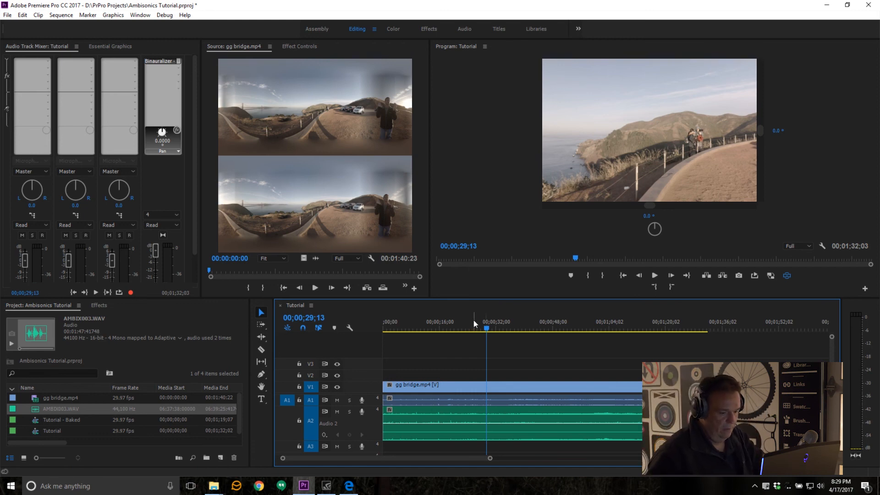
pyautogui.press('space')
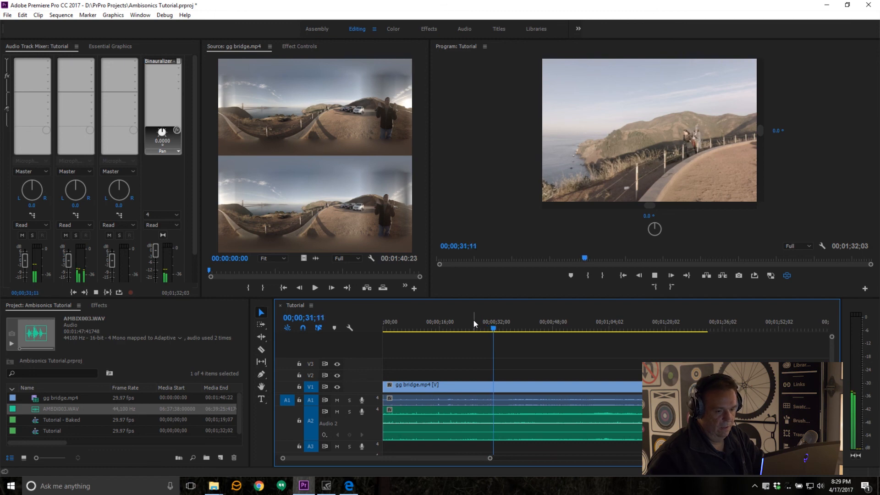
pyautogui.moveTo(498, 328); pyautogui.dragTo(444, 325)
pyautogui.press('space')
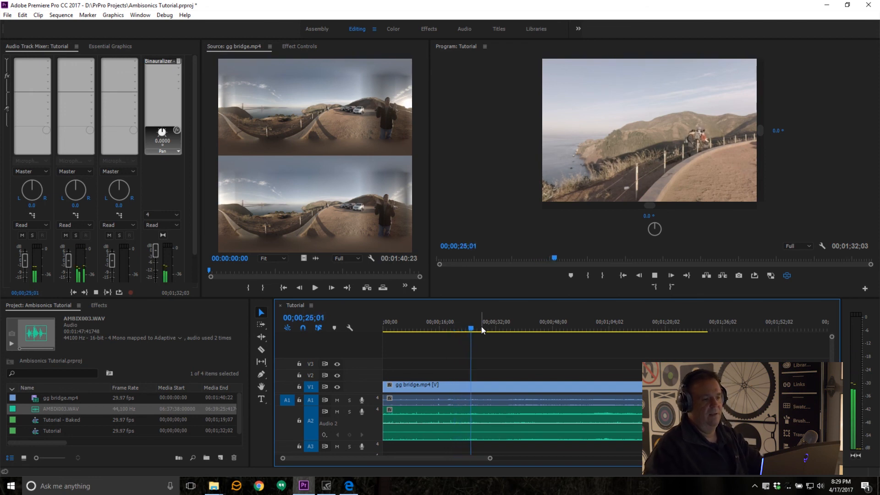
pyautogui.press('space')
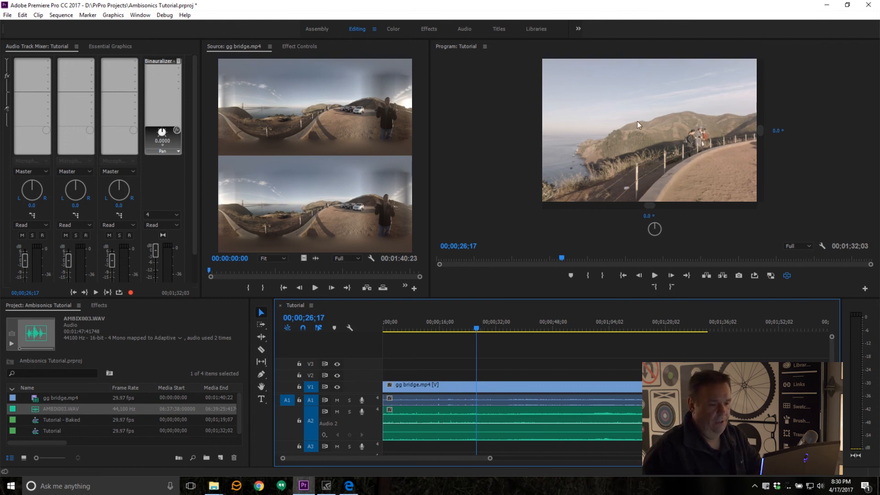
# Step: Look around toward the bridge in the VR video display and reset the view to its default direction
pyautogui.moveTo(637, 121); pyautogui.dragTo(726, 128)
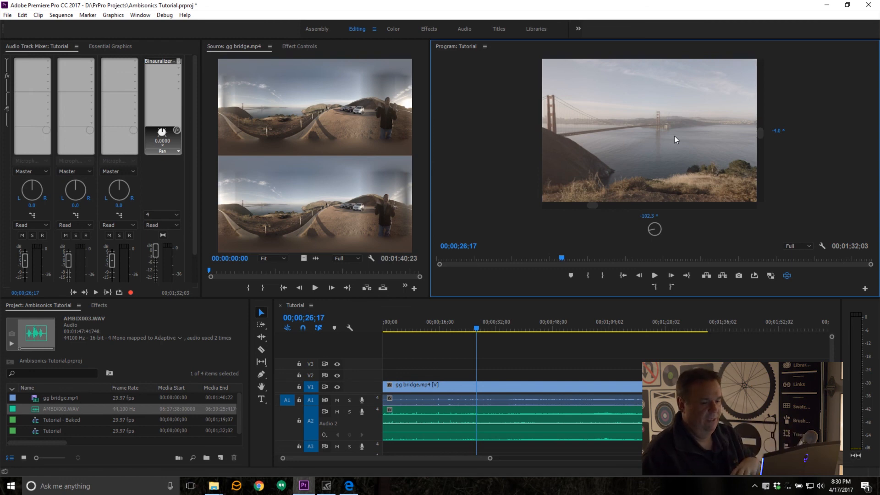
pyautogui.doubleClick(651, 135)
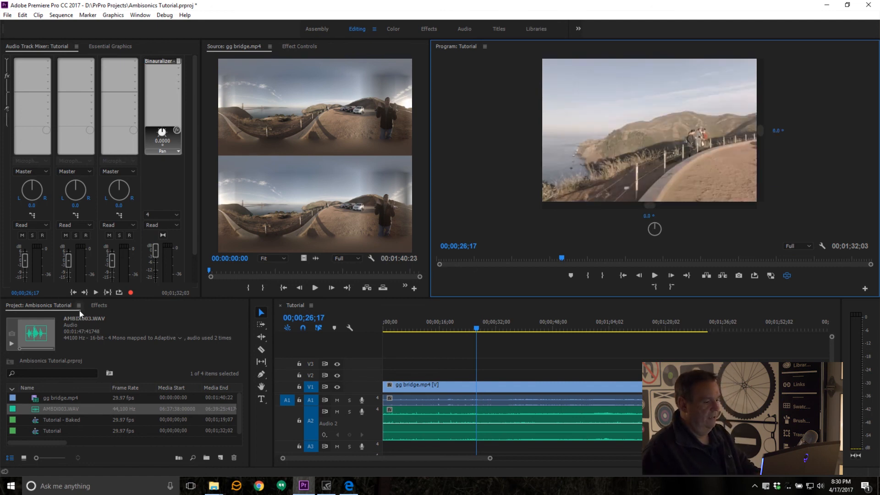
# Step: Search the effects for "vr" and apply VR Projection to the gg bridge.mp4 clip on V1
pyautogui.click(98, 305)
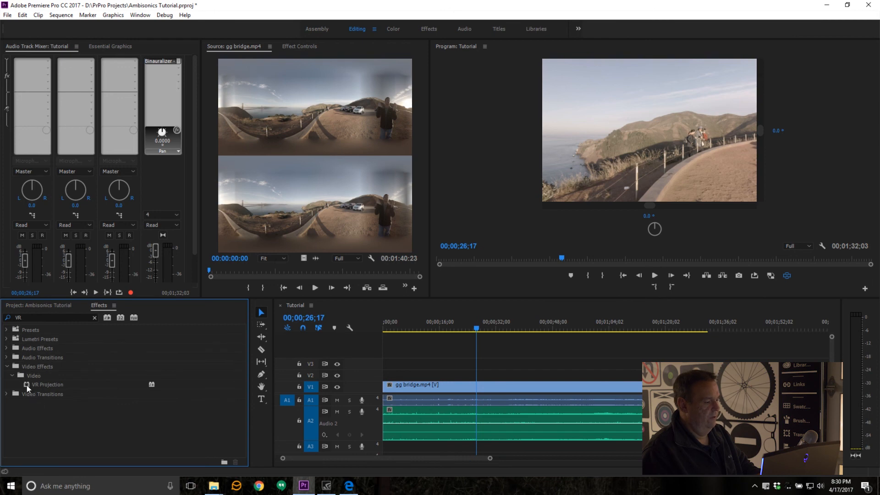
pyautogui.click(51, 319)
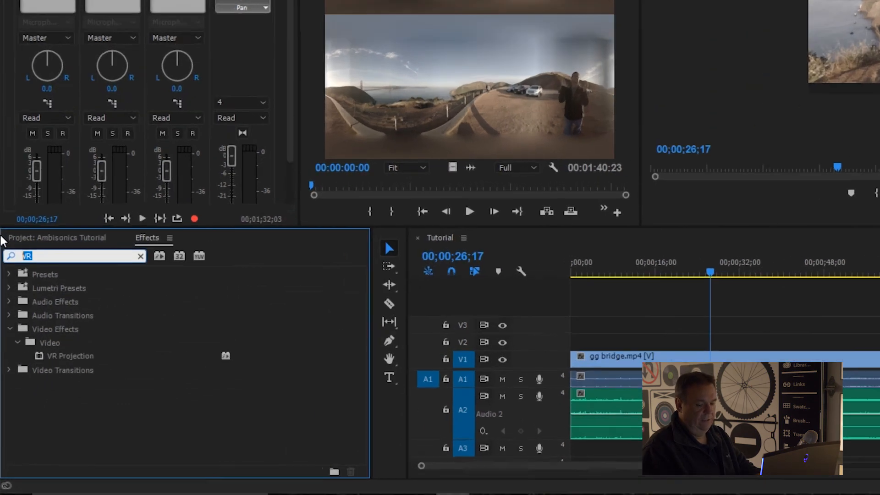
pyautogui.press('BackSpace')
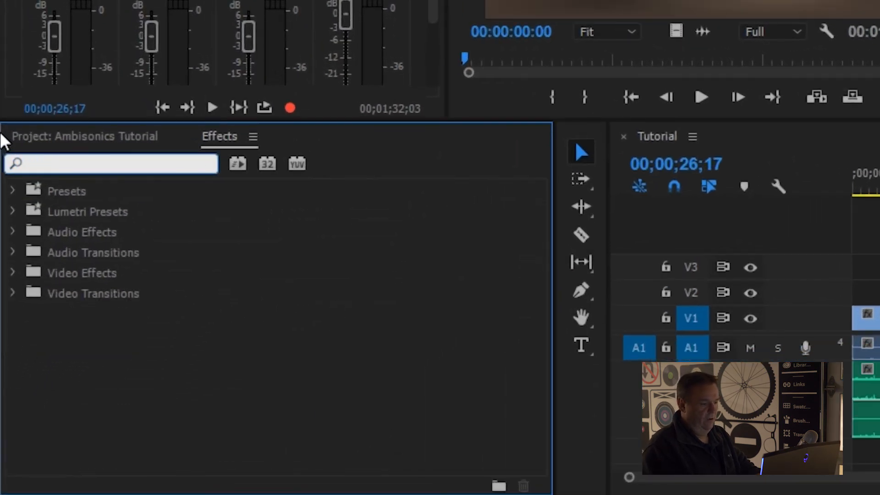
pyautogui.write('vr')
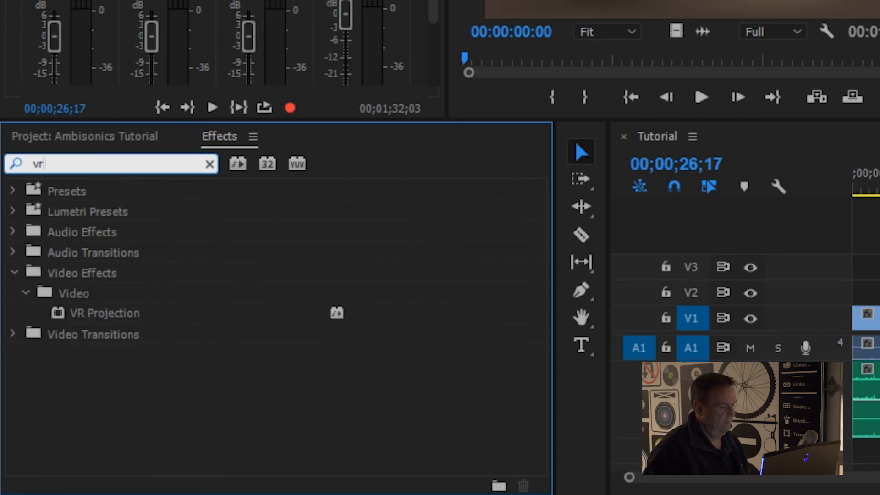
pyautogui.click(81, 315)
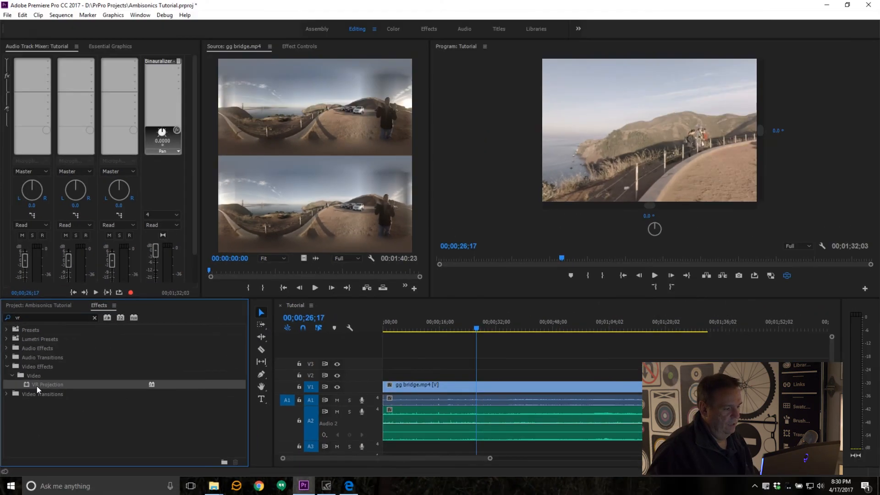
pyautogui.moveTo(36, 386); pyautogui.dragTo(454, 385)
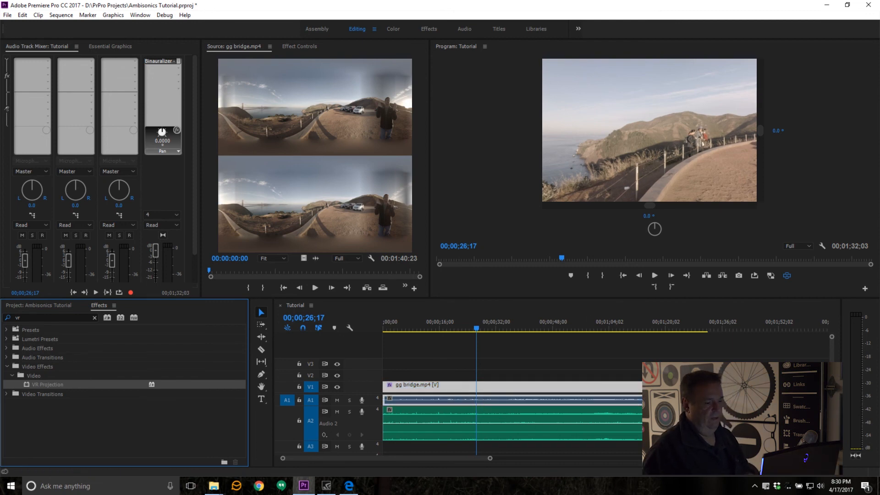
# Step: Set VR Projection's input and output layouts to Stereoscopic - Over/Under, and pan it to -101.7 to center the bridge
pyautogui.click(301, 46)
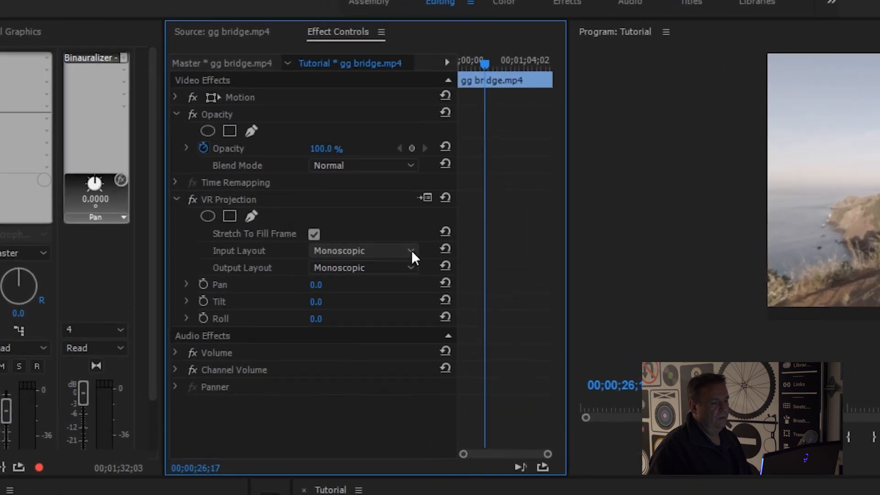
pyautogui.click(341, 171)
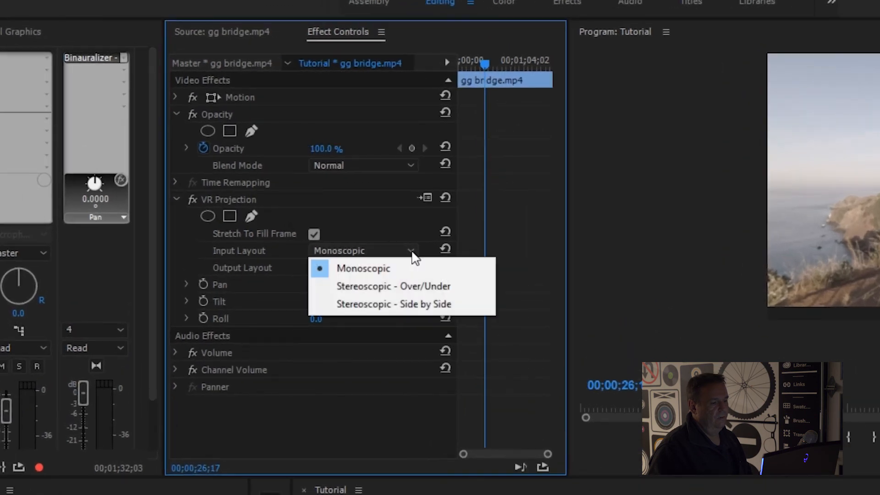
pyautogui.click(408, 288)
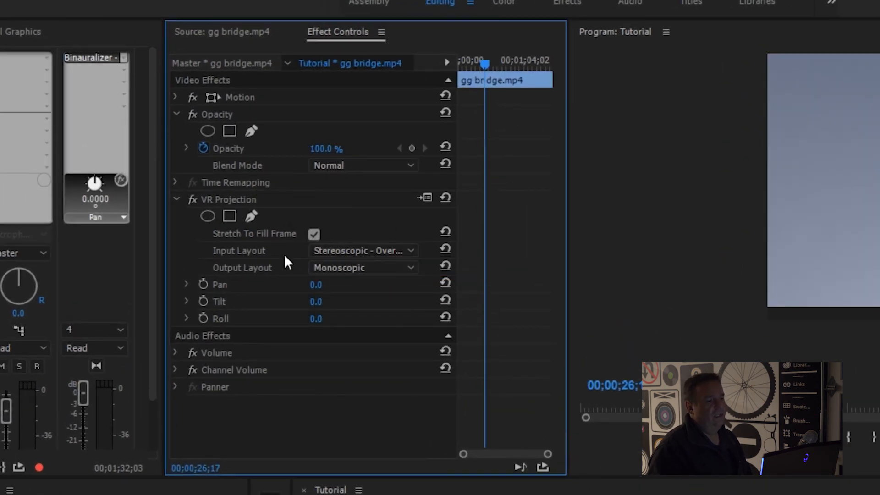
pyautogui.click(353, 265)
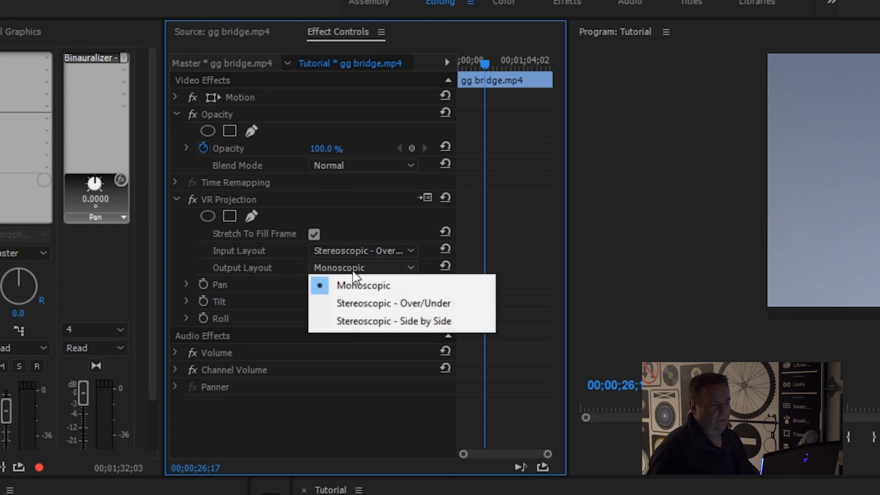
pyautogui.click(368, 311)
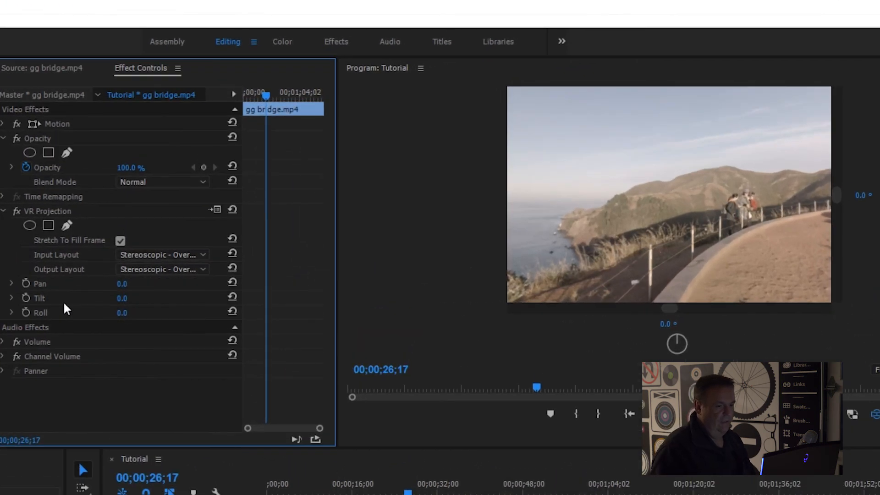
pyautogui.click(11, 284)
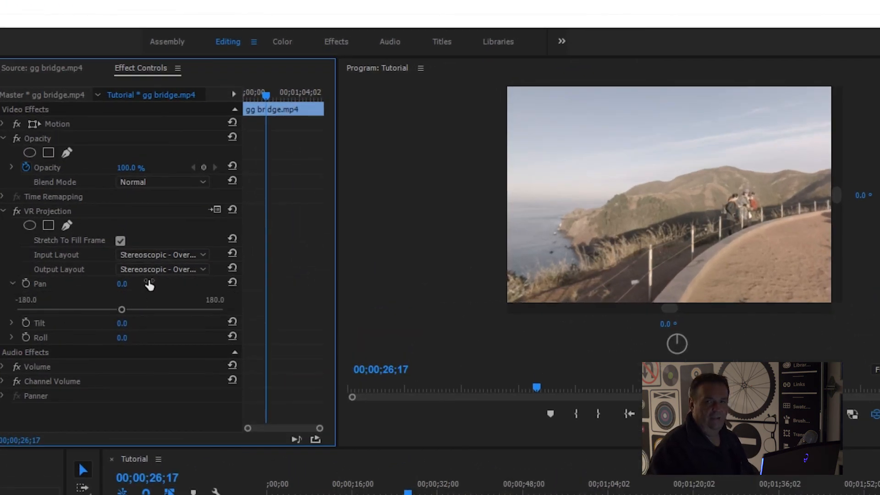
pyautogui.moveTo(122, 311); pyautogui.dragTo(60, 306)
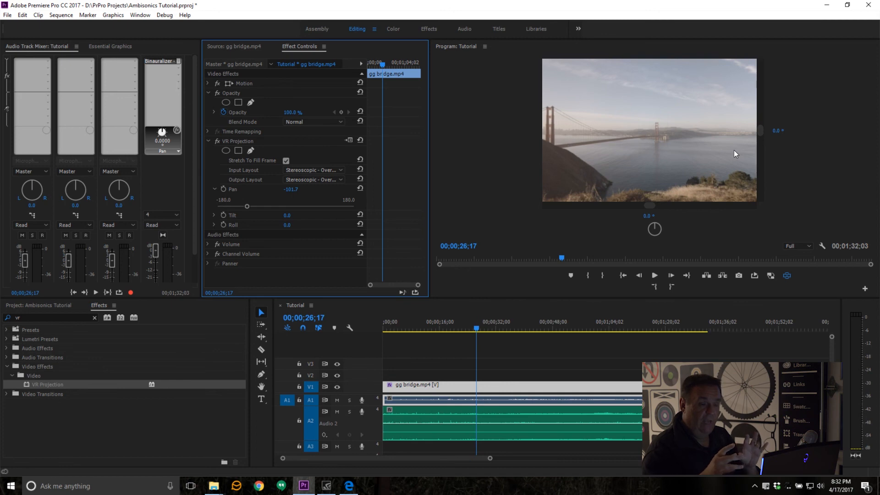
# Step: Turn the VR view to the parked cars at about -176° horizontal and -4.2° vertical, and move the playhead to 00;00;05;02
pyautogui.moveTo(710, 130); pyautogui.dragTo(634, 168)
pyautogui.click(475, 329)
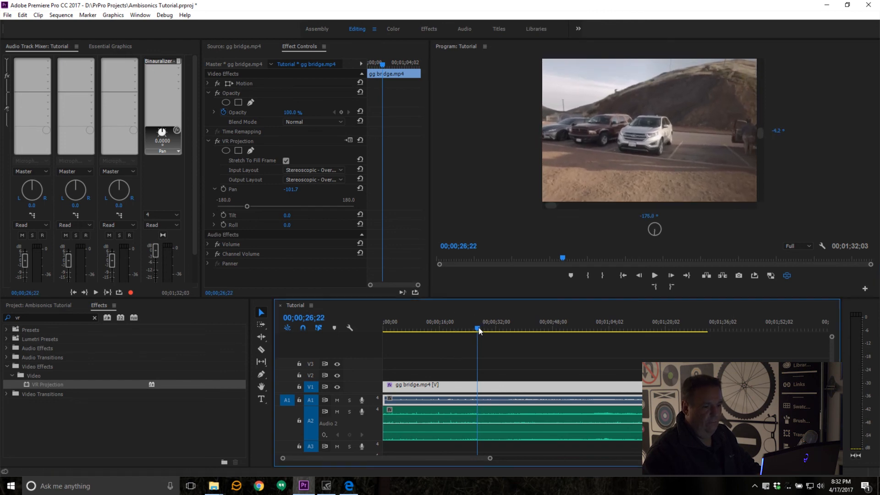
pyautogui.moveTo(476, 328); pyautogui.dragTo(403, 337)
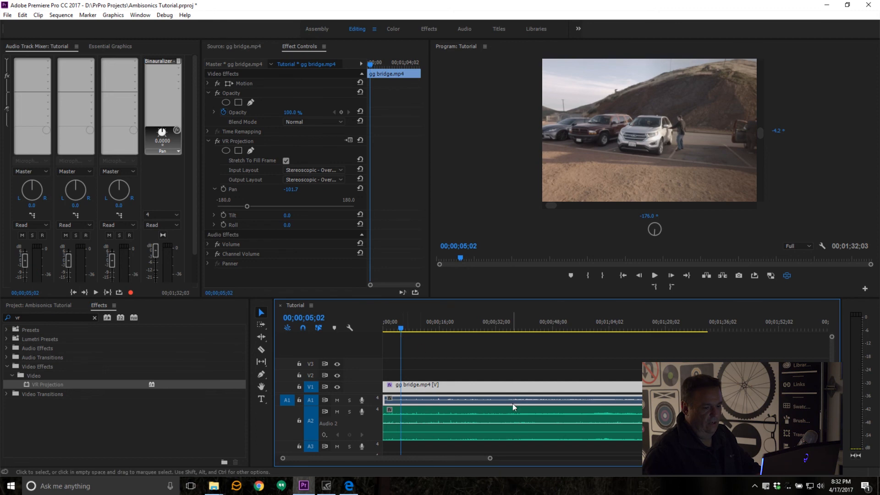
# Step: Play and step through the sequence to 00;00;05;25, and mark an In point there
pyautogui.press('space')
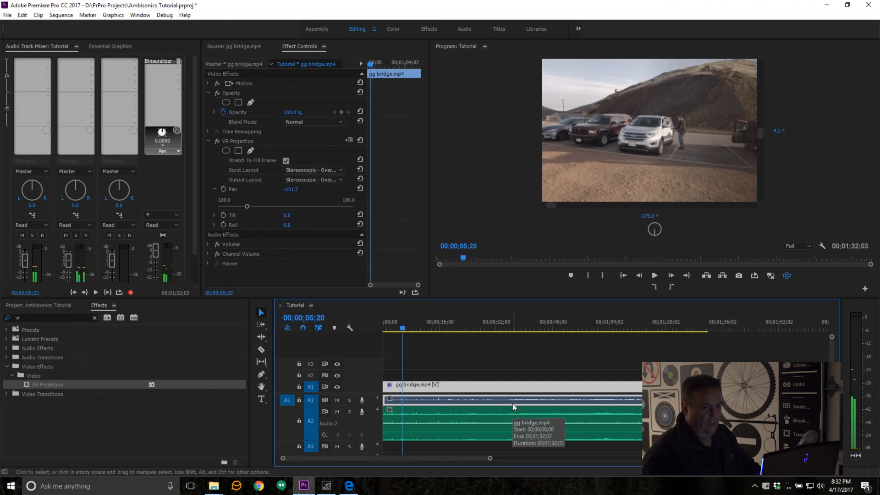
pyautogui.press('Left')
pyautogui.press('Left')
pyautogui.press('Left')
pyautogui.press('Left')
pyautogui.press('Left')
pyautogui.press('Left')
pyautogui.press('Left')
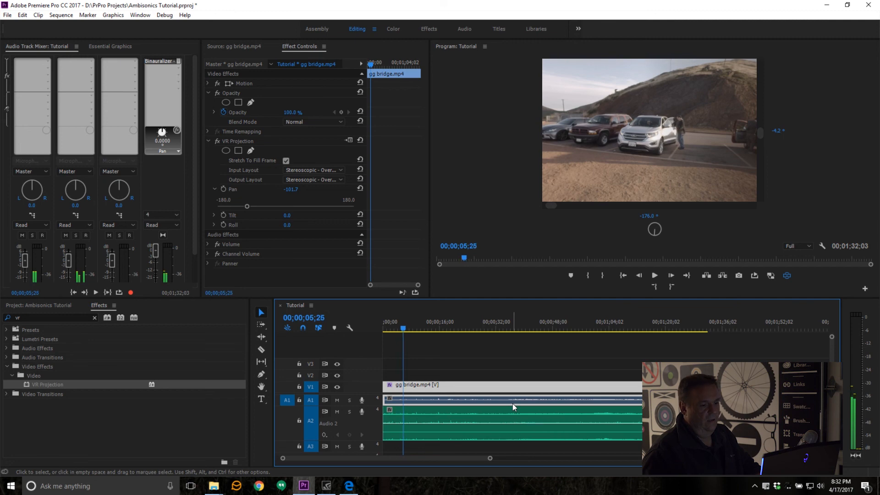
pyautogui.press('Left')
pyautogui.press('i')
# Step: Play on through the car scene, marking the In point at 00;00;08;23 and the Out point at 00;00;09;22
pyautogui.press('space')
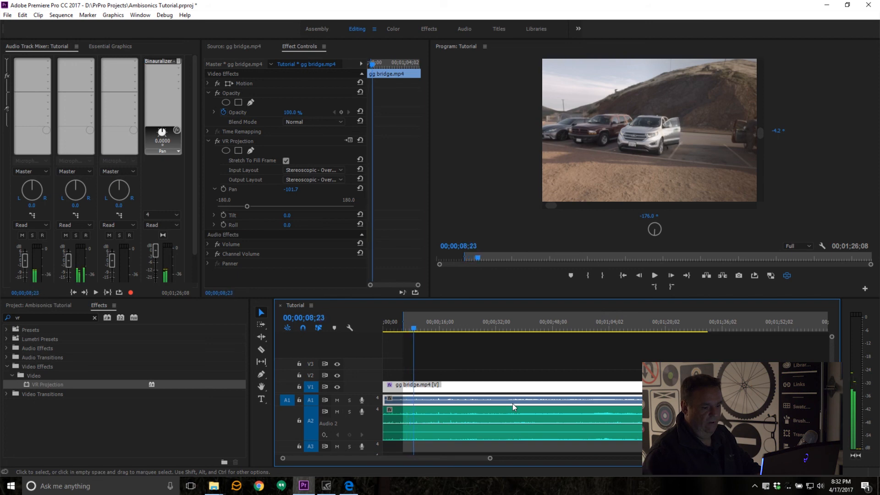
pyautogui.press('i')
pyautogui.press('space')
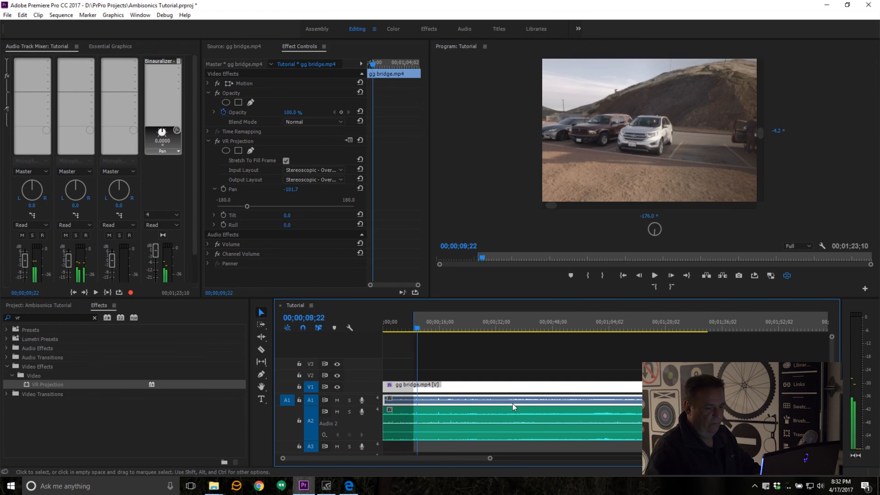
pyautogui.press('o')
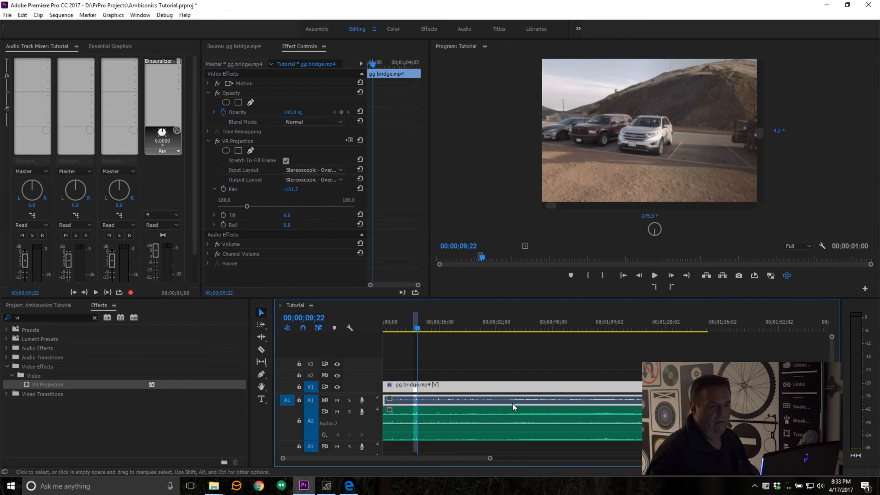
# Step: Level the VR view of the parked cars by setting its vertical angle to 0°
pyautogui.click(760, 132)
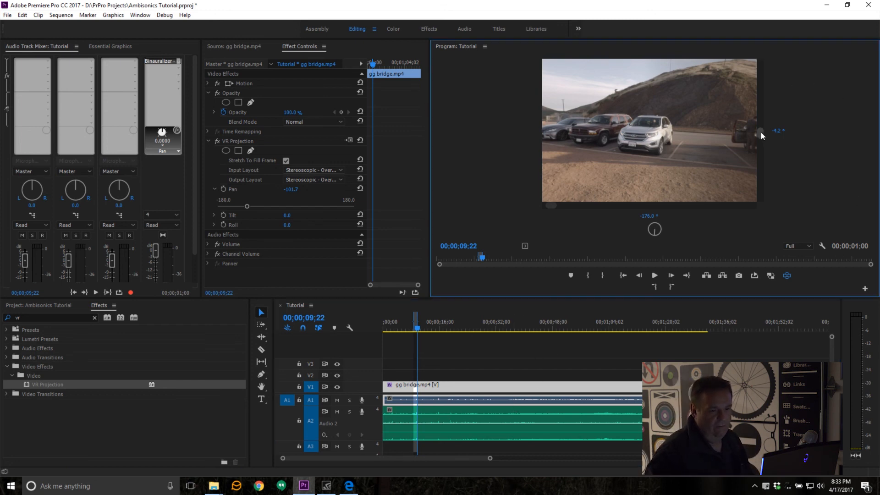
pyautogui.moveTo(760, 132); pyautogui.dragTo(760, 129)
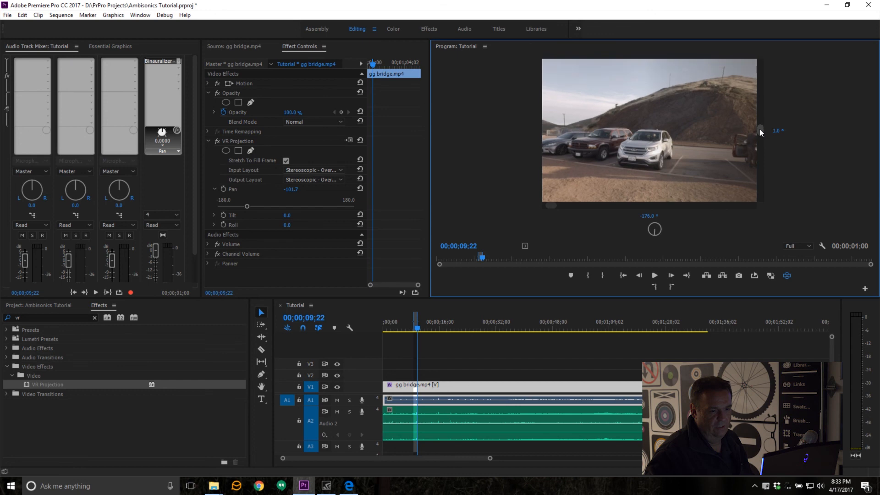
pyautogui.click(776, 131)
pyautogui.write('0')
pyautogui.press('Return')
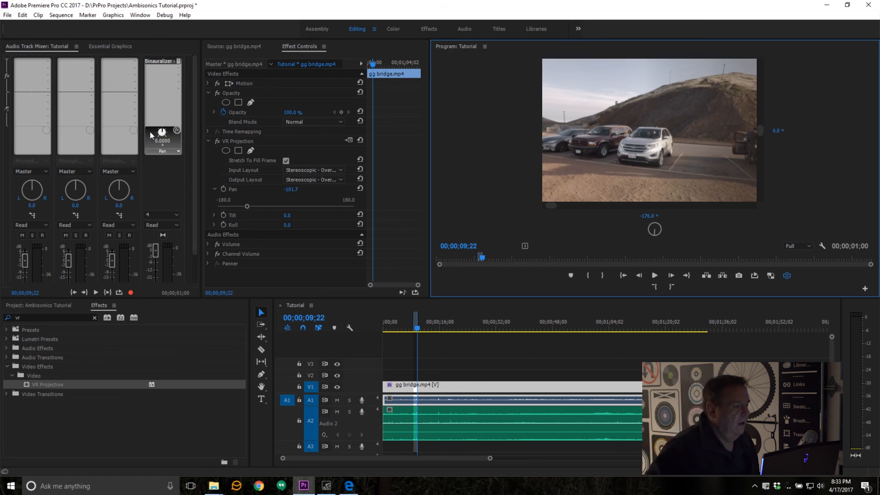
# Step: Set the Binauralizer's pan to -176° to match the view direction, and play the marked range in a loop
pyautogui.click(161, 134)
pyautogui.moveTo(161, 133); pyautogui.dragTo(157, 132)
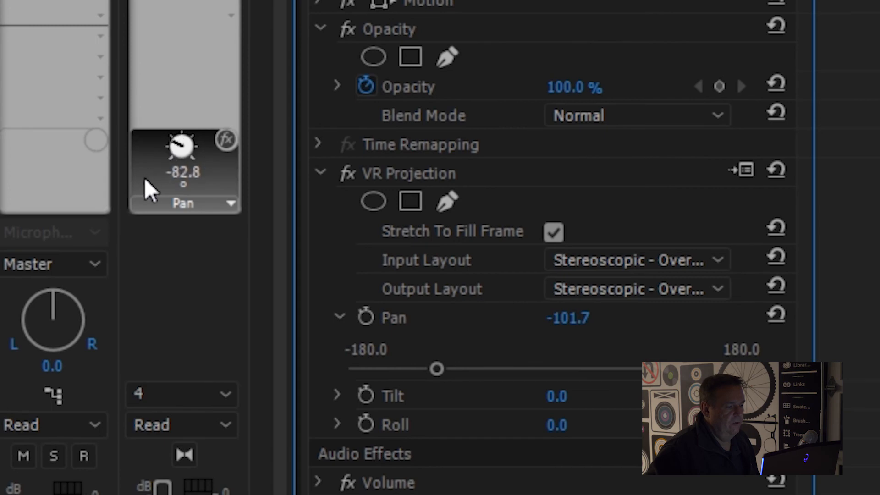
pyautogui.moveTo(145, 179); pyautogui.dragTo(173, 140)
pyautogui.moveTo(169, 189); pyautogui.dragTo(178, 192)
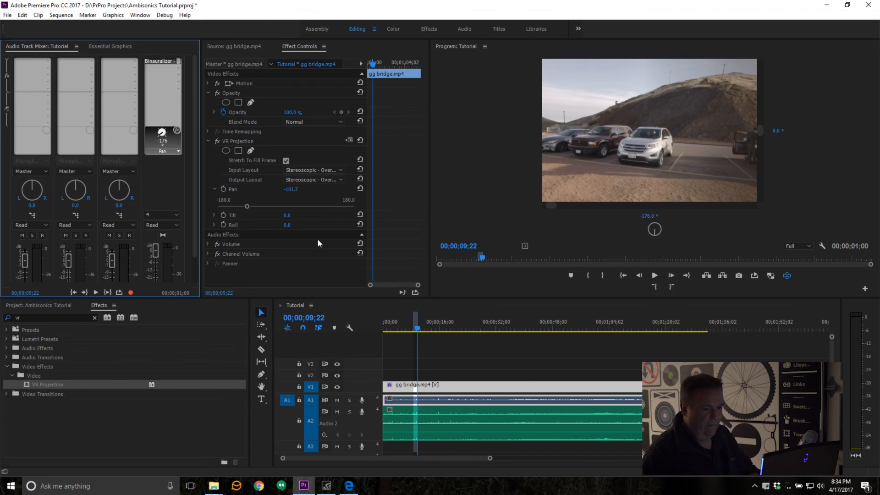
pyautogui.click(764, 284)
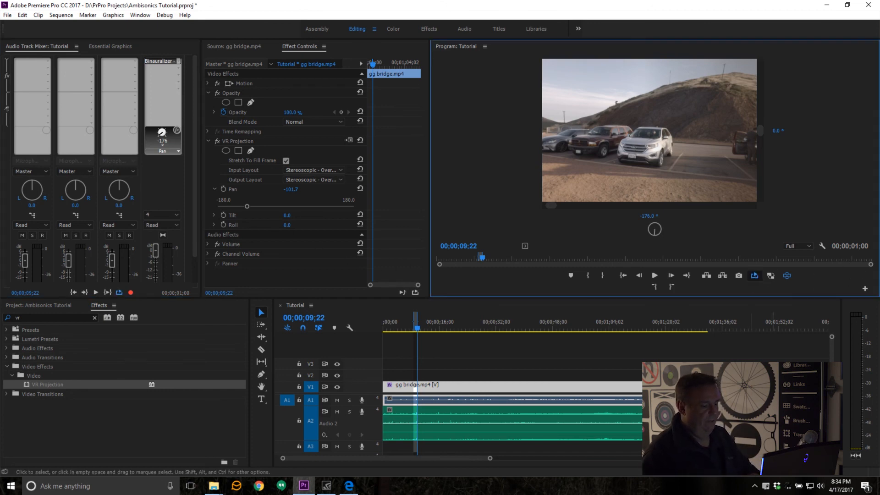
pyautogui.press('space')
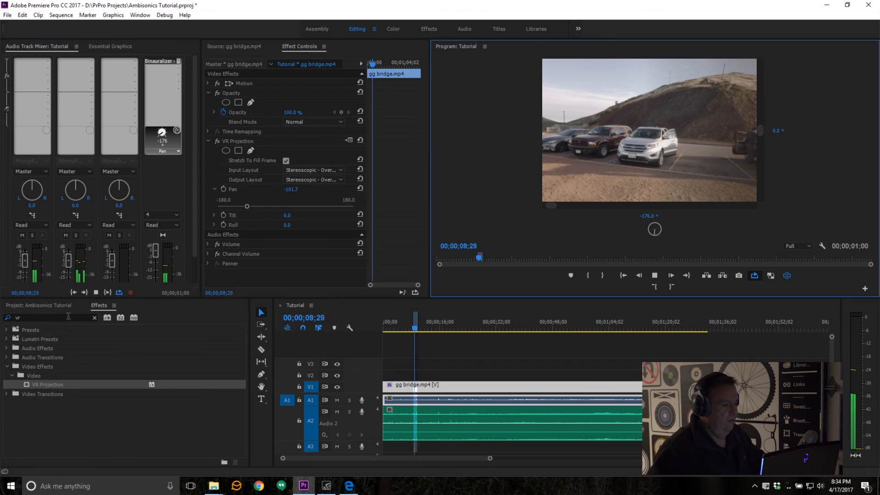
# Step: Search the effects for "ambi" and apply Panner - Ambisonics to the AMBIX003.WAV clip on track A2
pyautogui.click(181, 402)
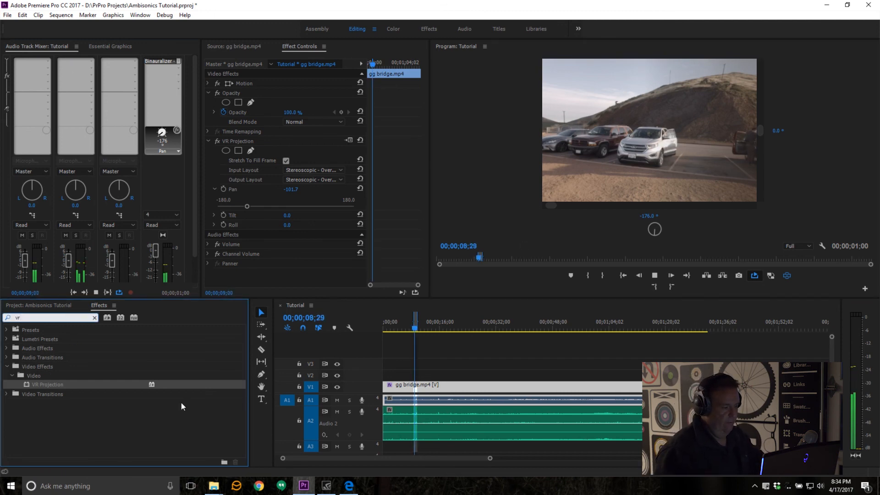
pyautogui.press('BackSpace')
pyautogui.press('BackSpace')
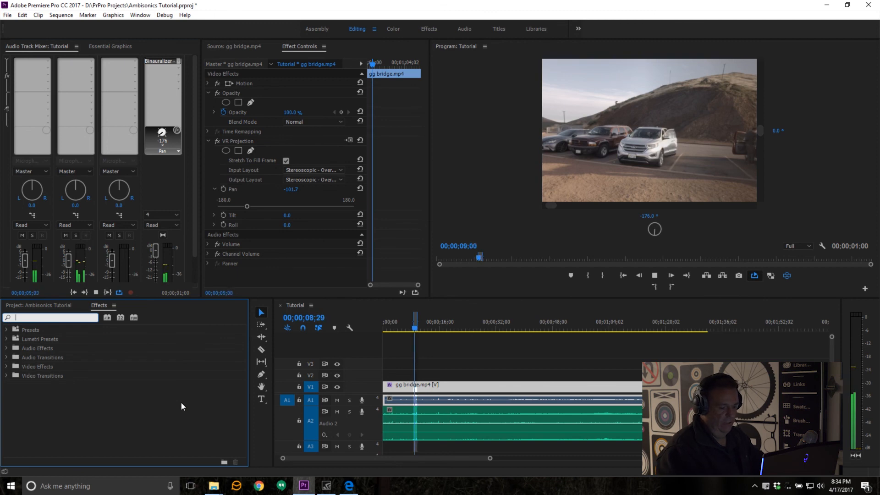
pyautogui.write('ambi')
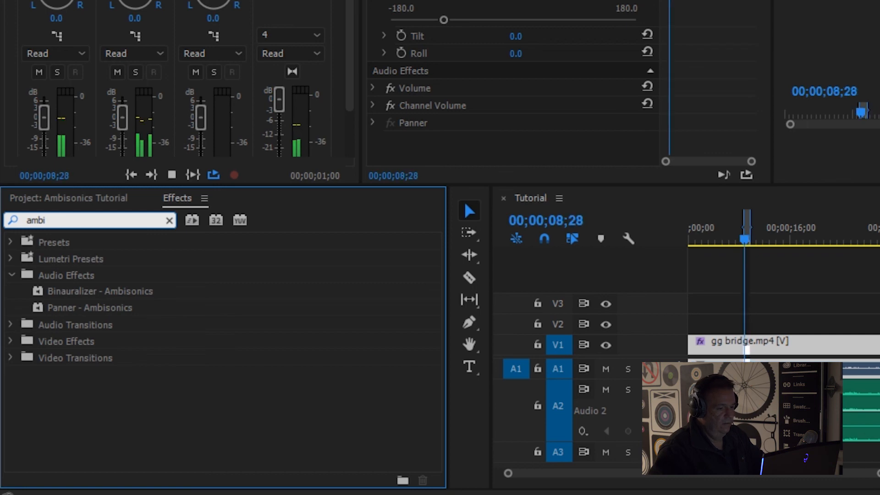
pyautogui.click(254, 423)
pyautogui.click(55, 307)
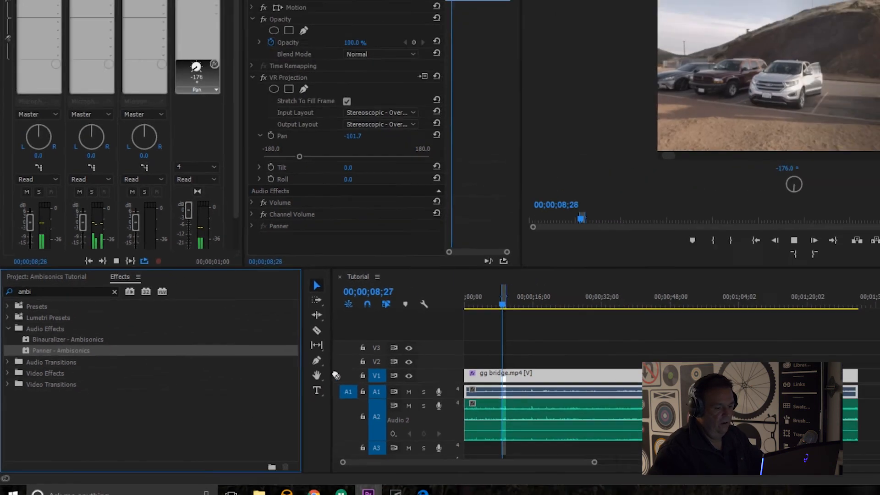
pyautogui.moveTo(336, 375); pyautogui.dragTo(506, 422)
pyautogui.moveTo(417, 424); pyautogui.dragTo(417, 425)
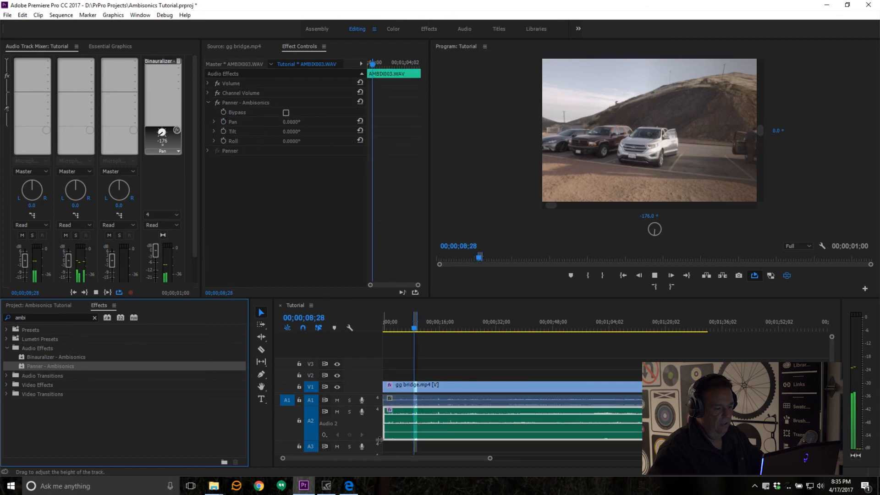
# Step: Mute audio track A1 and replay the marked range so only the ambisonic recording is heard
pyautogui.press('space')
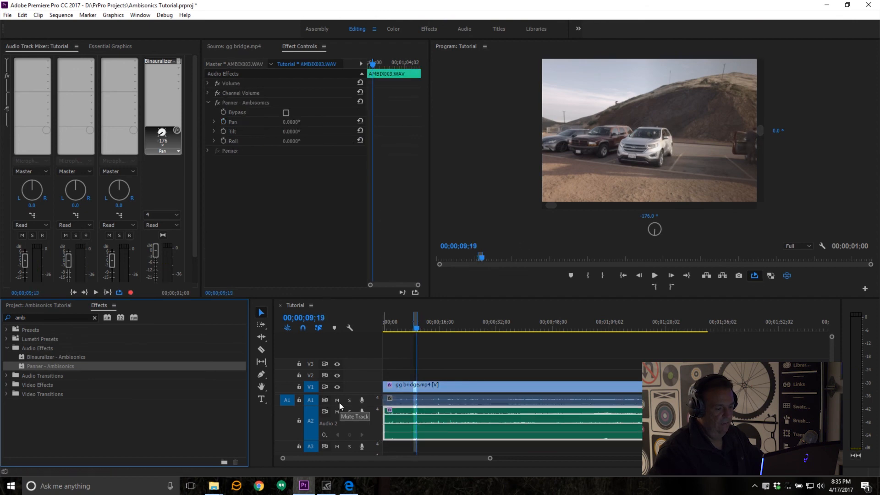
pyautogui.click(337, 400)
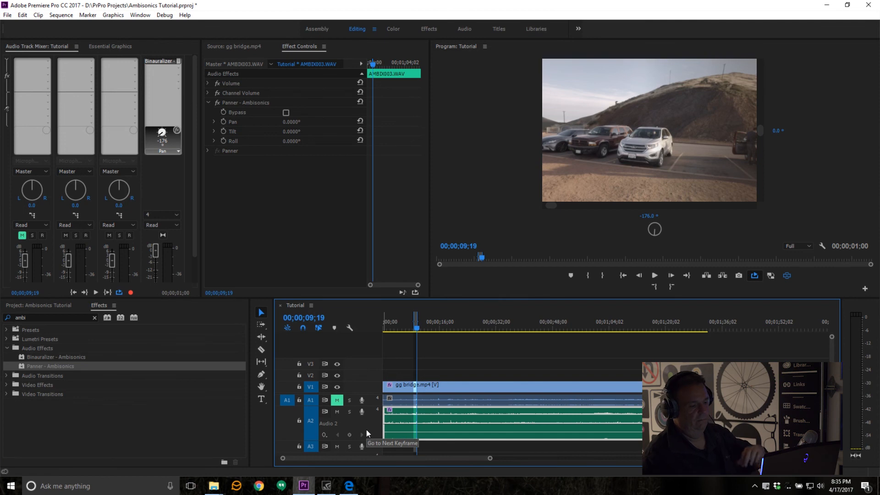
pyautogui.press('space')
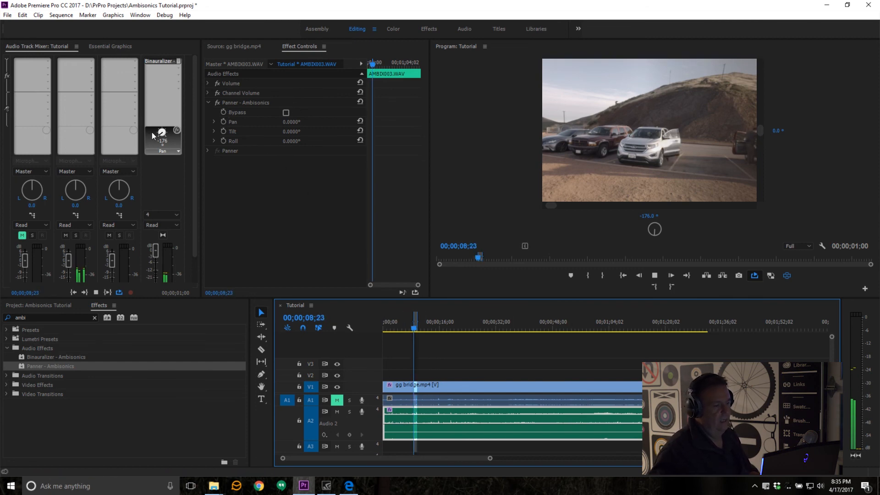
# Step: Adjust the Panner - Ambisonics pan on AMBIX003.WAV to 34.3° while listening to the looped car scene
pyautogui.click(212, 120)
pyautogui.click(213, 122)
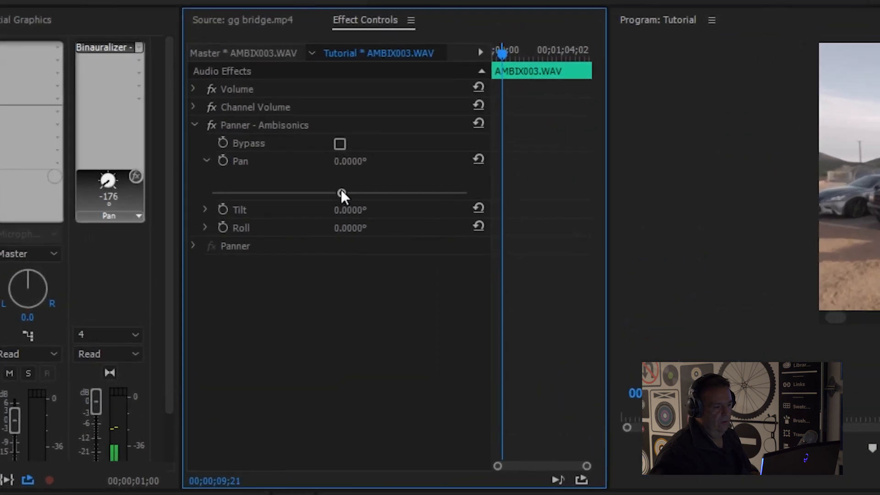
pyautogui.moveTo(340, 192)
pyautogui.mouseDown()
pyautogui.moveTo(265, 191)
pyautogui.moveTo(371, 194)
pyautogui.moveTo(356, 198)
pyautogui.mouseUp()
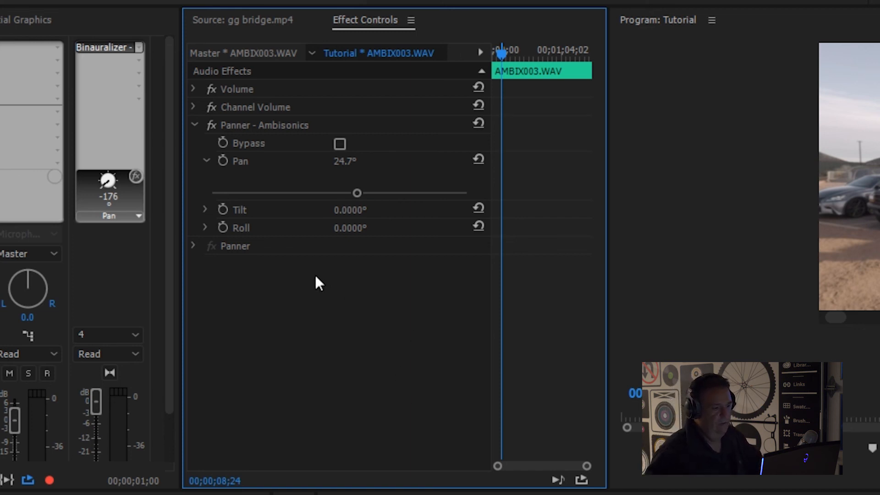
pyautogui.moveTo(356, 193)
pyautogui.mouseDown()
pyautogui.moveTo(345, 191)
pyautogui.moveTo(376, 193)
pyautogui.moveTo(364, 193)
pyautogui.mouseUp()
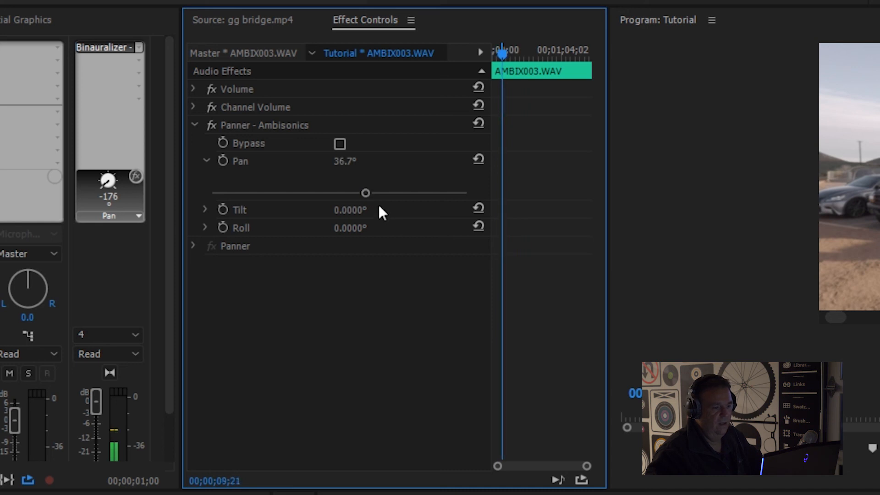
pyautogui.moveTo(363, 188); pyautogui.dragTo(364, 190)
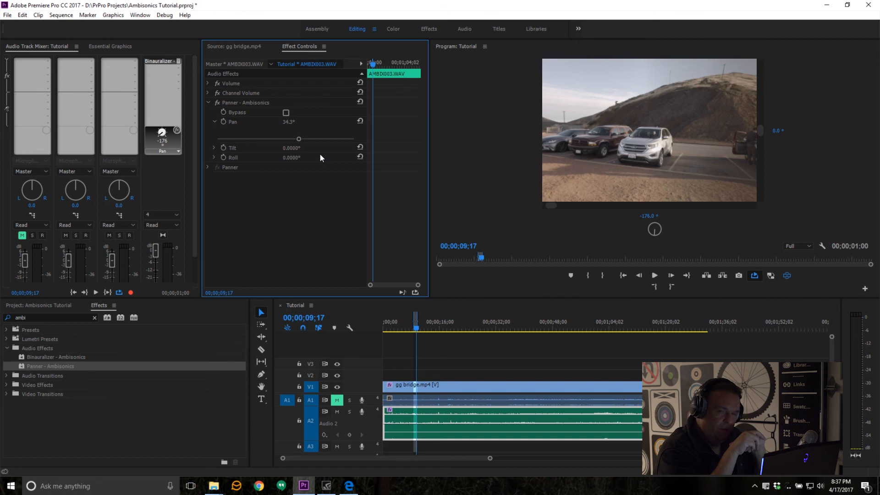
# Step: Change the Binauralizer's pan to -126° during looped playback, and bypass the effect once playback is stopped
pyautogui.click(654, 275)
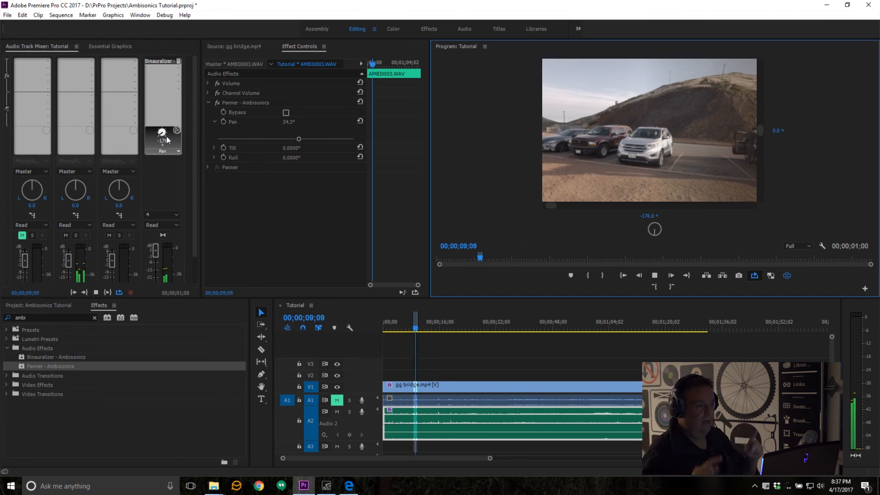
pyautogui.scroll(-1, 167, 136)
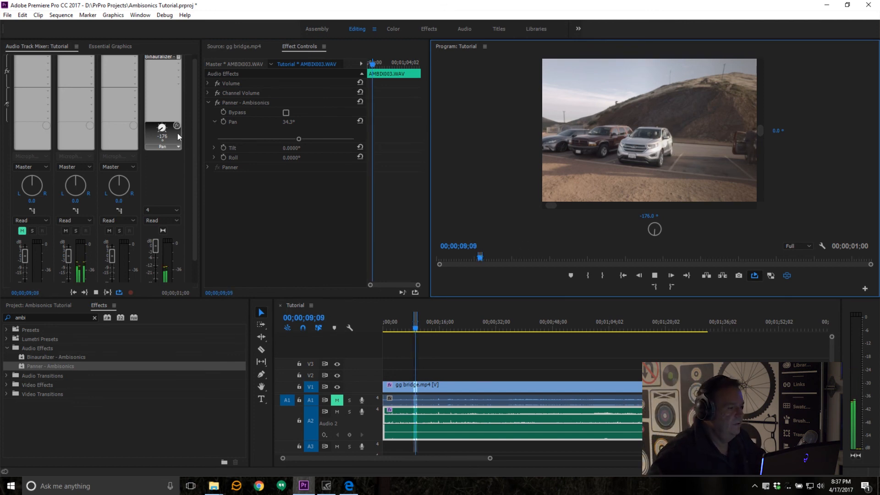
pyautogui.click(159, 131)
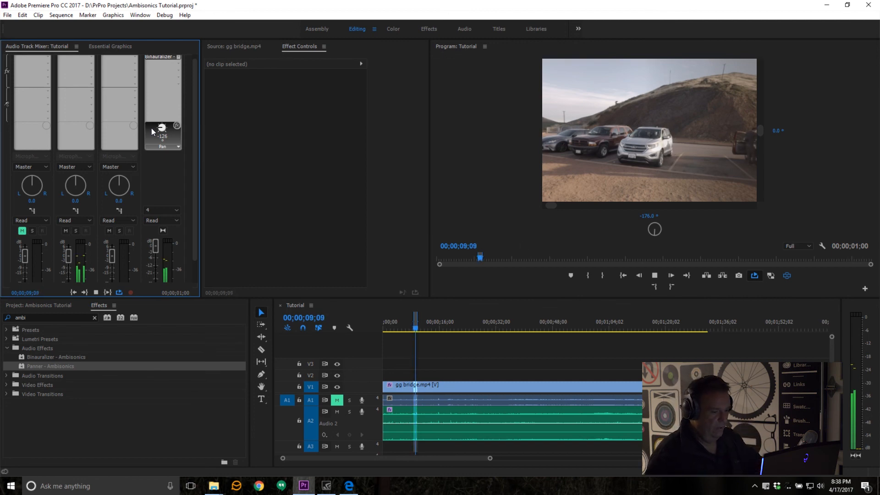
pyautogui.press('space')
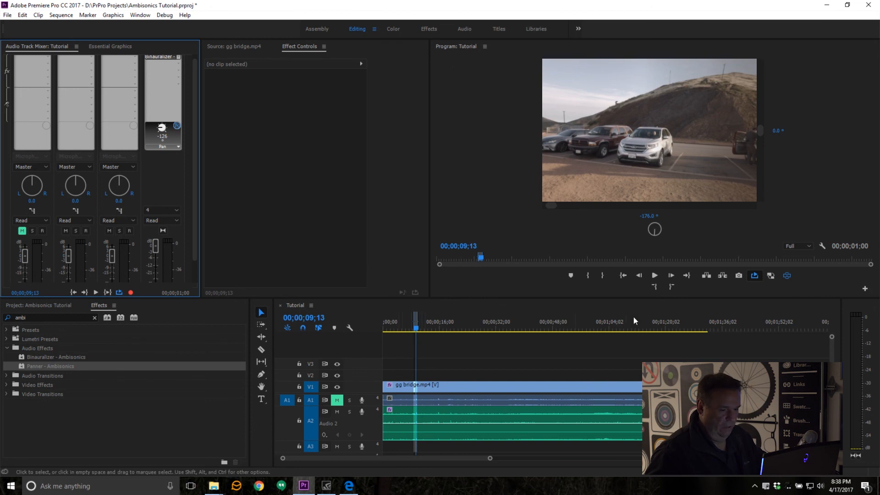
# Step: Clear the sequence's In and Out points and reset the VR view to 0° horizontal
pyautogui.click(655, 290)
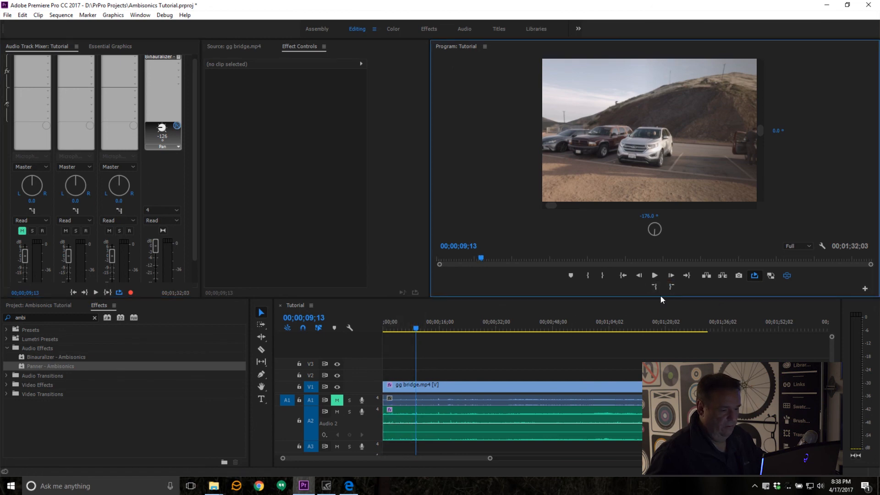
pyautogui.doubleClick(667, 155)
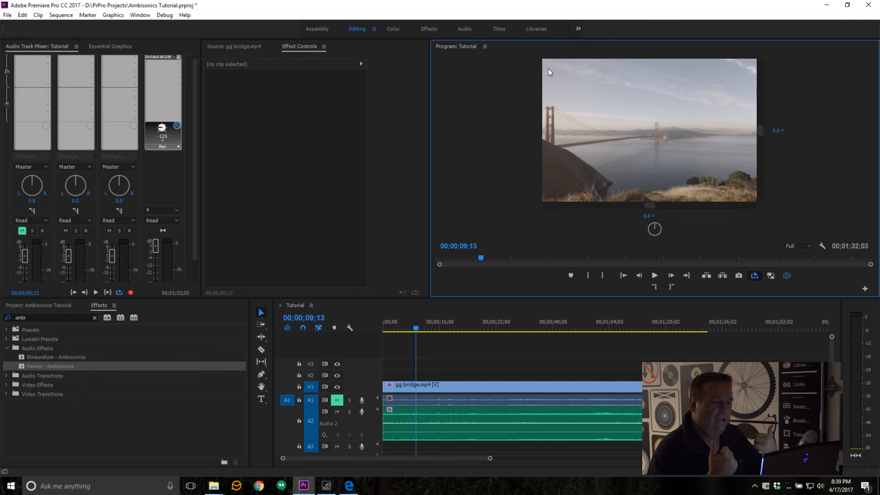
# Step: Turn off the VR video display and show the bridge in the flat over/under frame at 150% magnification
pyautogui.click(788, 278)
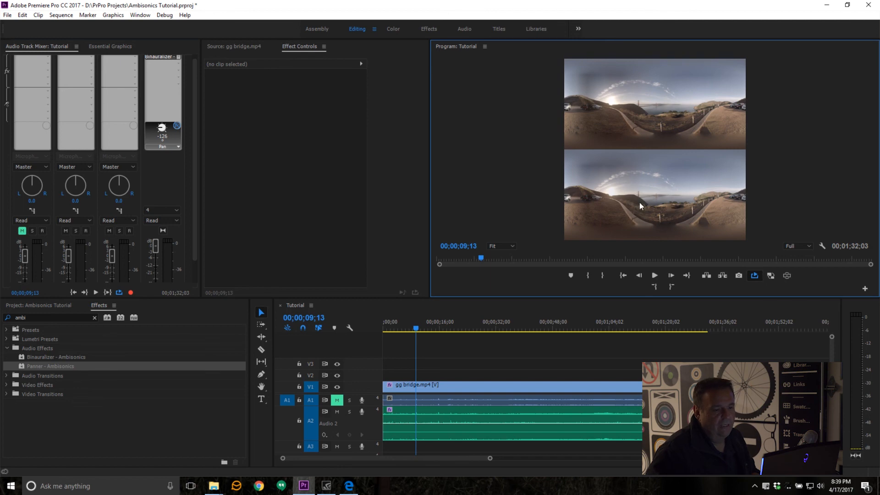
pyautogui.click(510, 247)
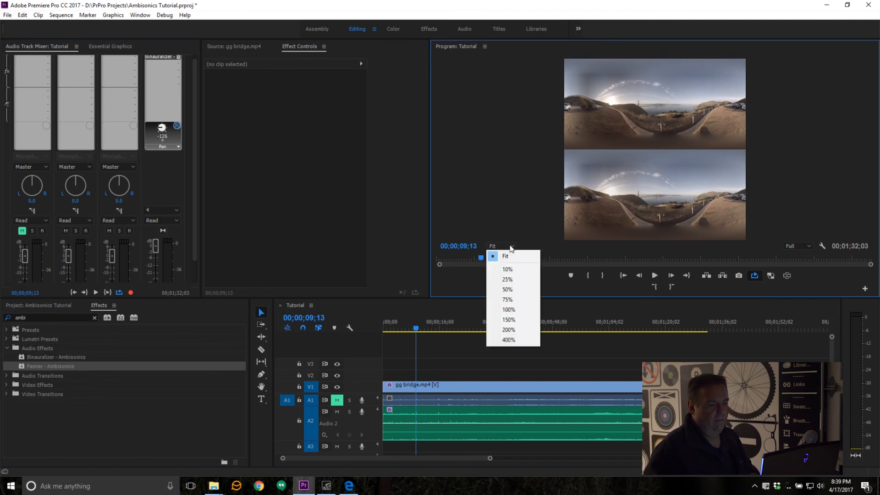
pyautogui.click(516, 318)
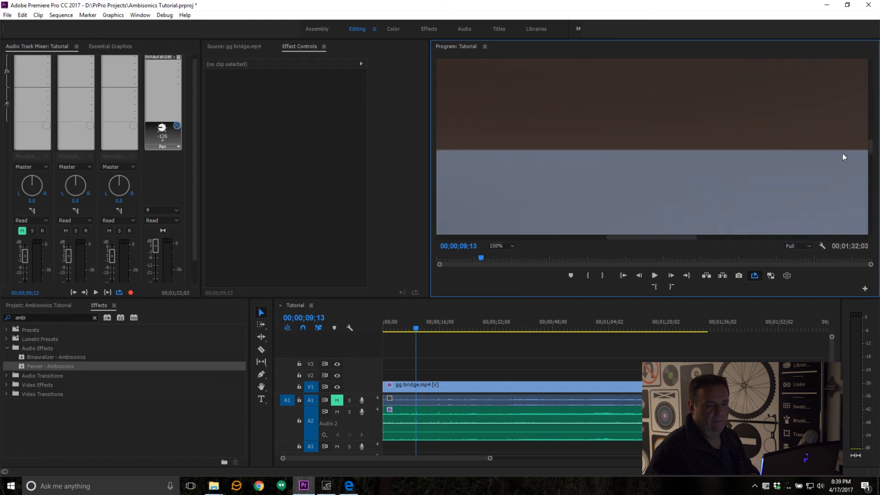
pyautogui.moveTo(871, 149); pyautogui.dragTo(870, 197)
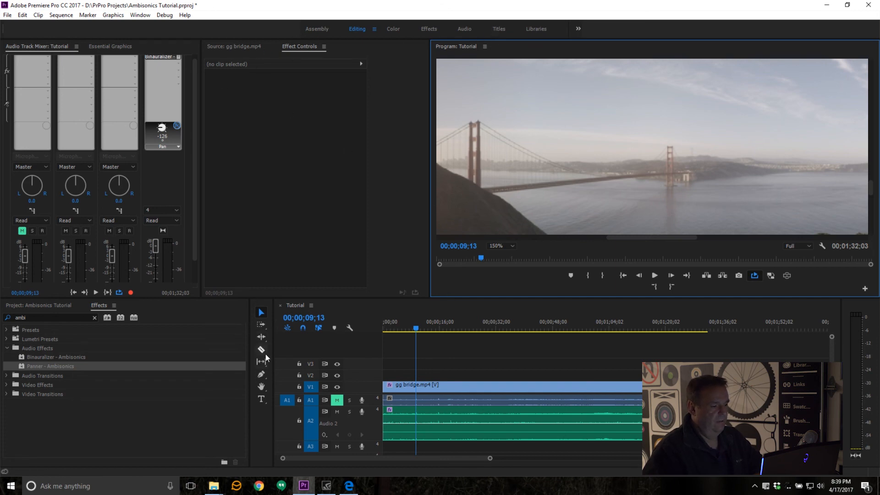
# Step: Show the Essential Graphics controls and start a text layer beside the bridge's near tower with font size 28
pyautogui.click(262, 399)
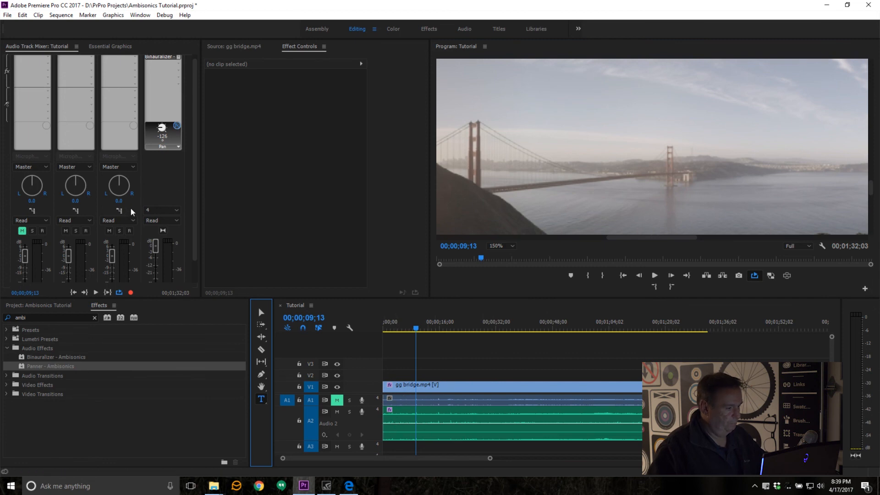
pyautogui.click(306, 57)
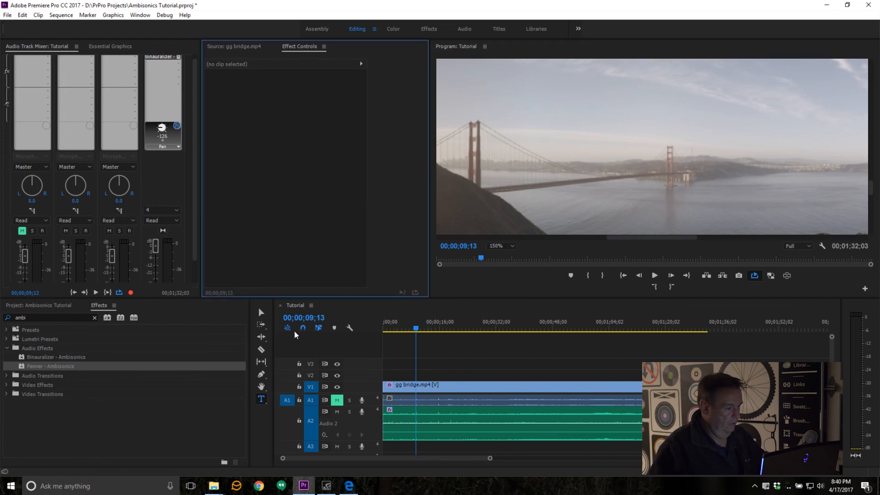
pyautogui.click(104, 47)
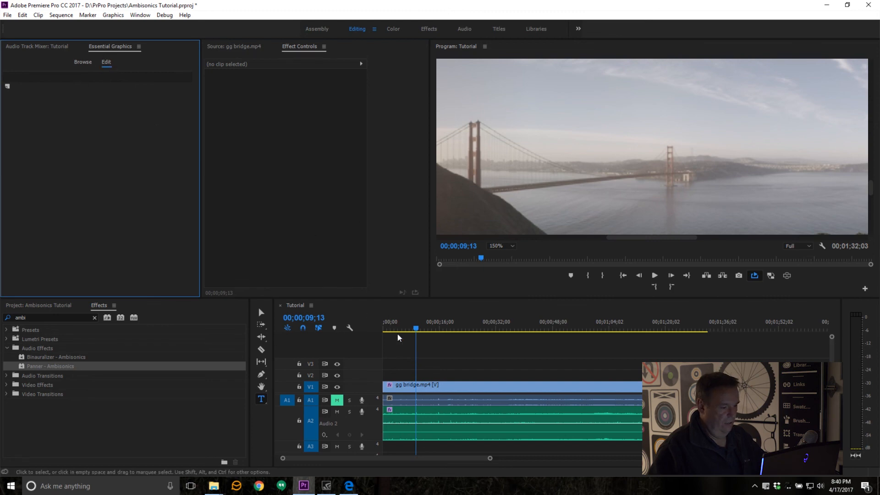
pyautogui.click(262, 399)
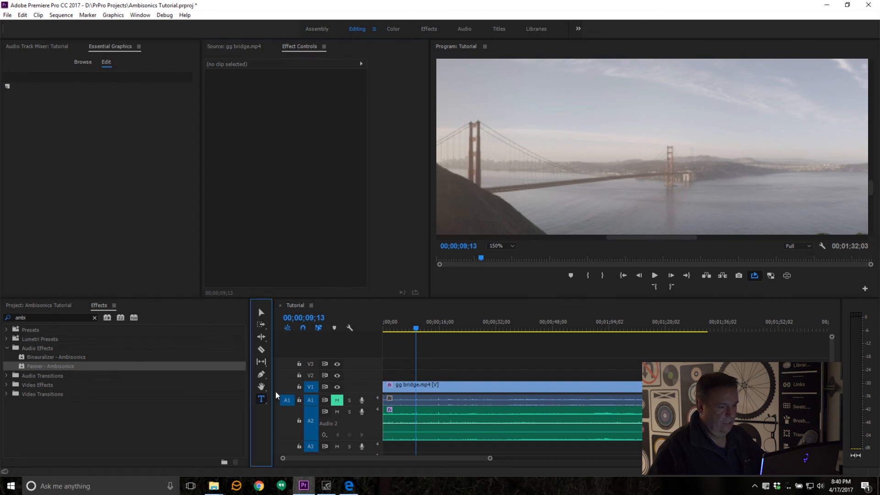
pyautogui.click(487, 181)
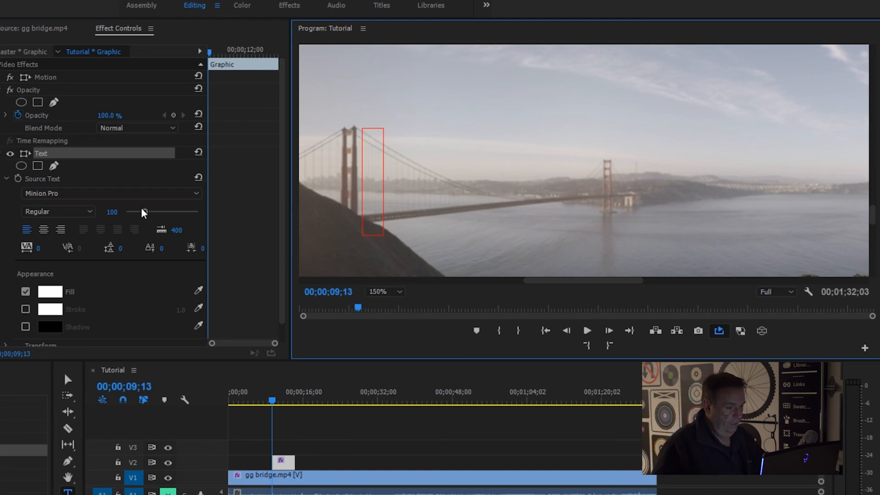
pyautogui.moveTo(145, 212); pyautogui.dragTo(131, 214)
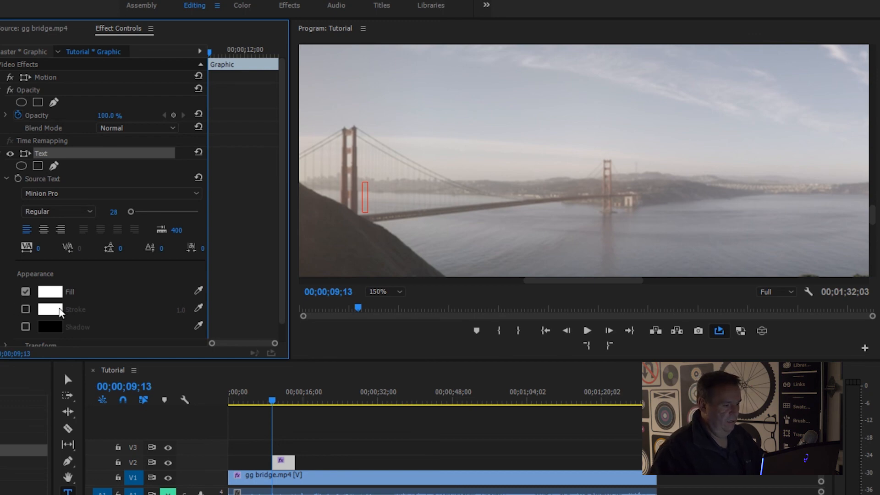
# Step: Set the text's fill to dark brown, hex 443001
pyautogui.click(56, 293)
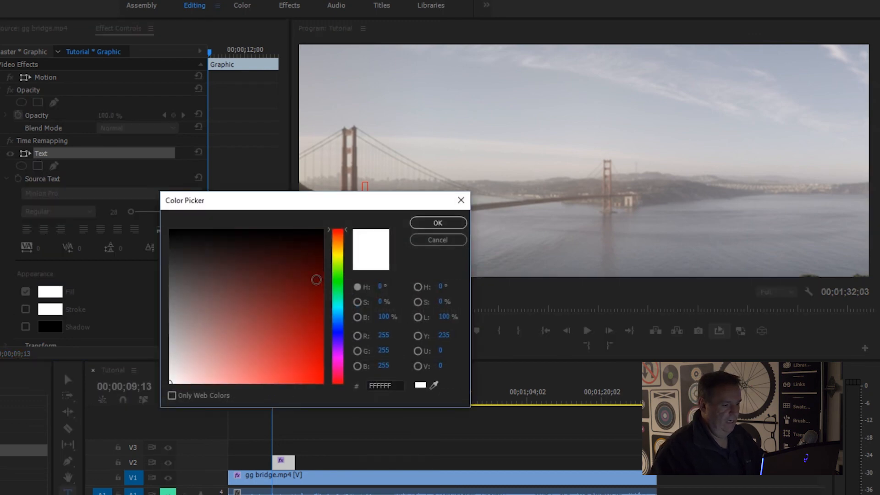
pyautogui.click(322, 261)
pyautogui.moveTo(341, 251); pyautogui.dragTo(346, 246)
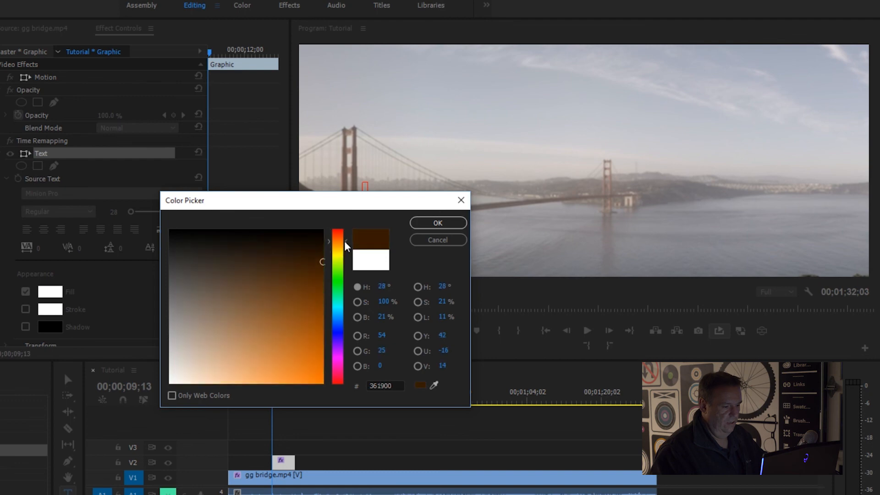
pyautogui.moveTo(344, 241); pyautogui.dragTo(322, 270)
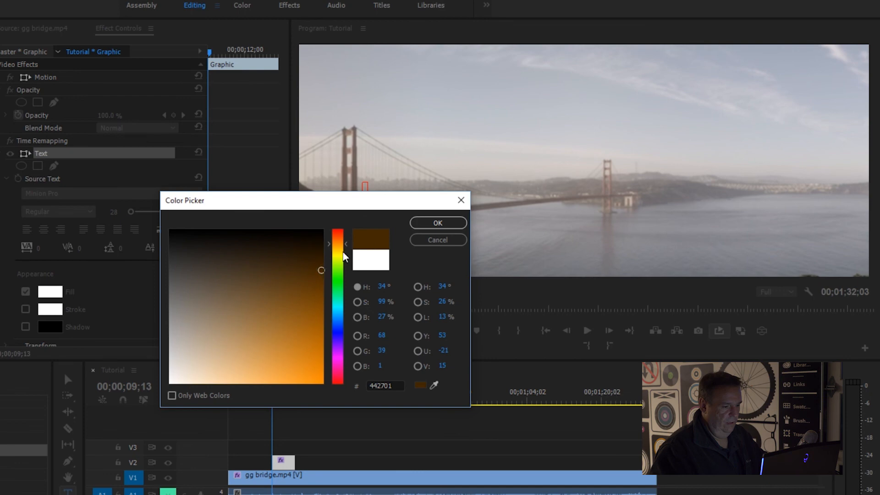
pyautogui.moveTo(346, 248); pyautogui.dragTo(345, 247)
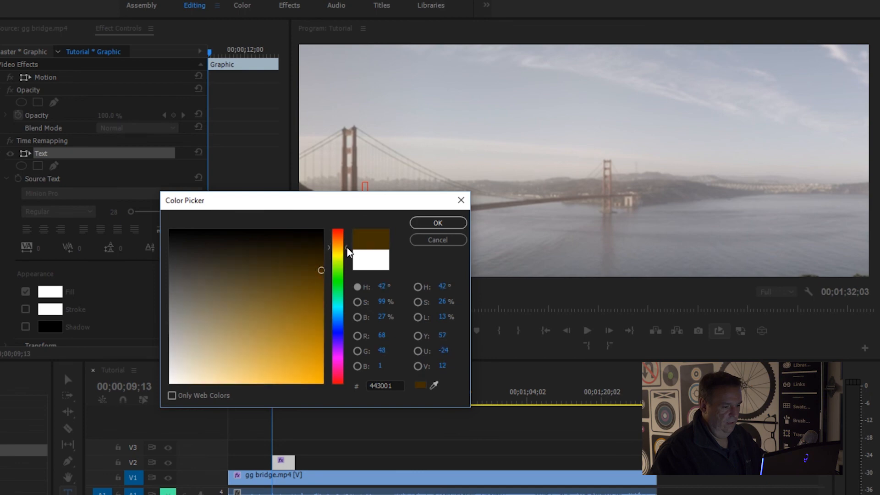
pyautogui.click(438, 223)
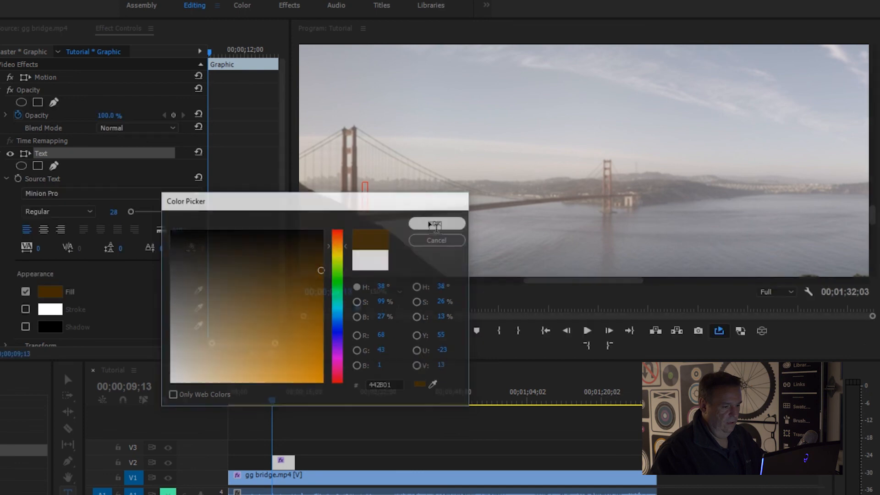
# Step: Enable the text's stroke and colour it dark red, hex 290000
pyautogui.click(26, 309)
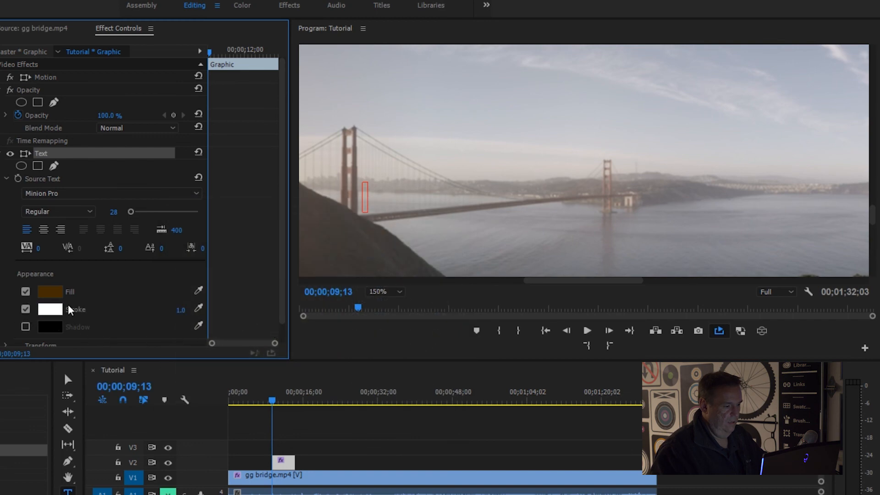
pyautogui.click(54, 309)
pyautogui.moveTo(204, 317)
pyautogui.mouseDown()
pyautogui.moveTo(315, 279)
pyautogui.moveTo(335, 254)
pyautogui.mouseUp()
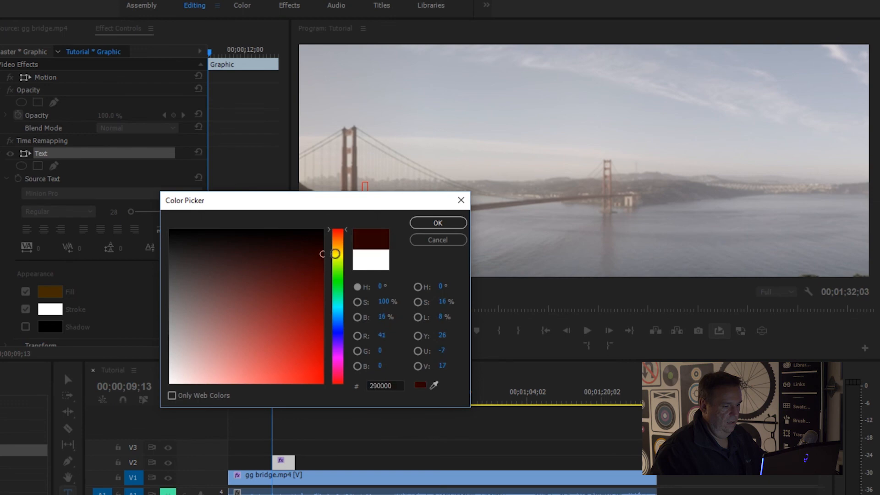
pyautogui.click(455, 223)
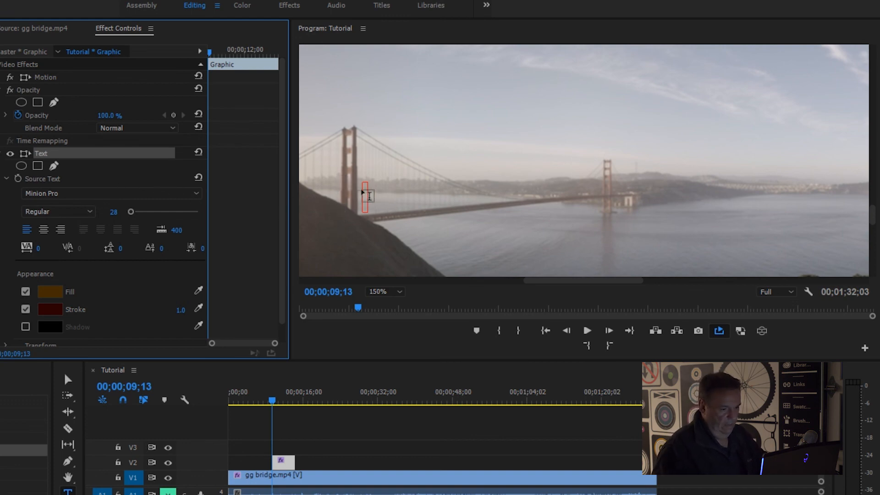
# Step: Enter the title "San Francisco's Golden Gate Bridge" in the text layer
pyautogui.click(368, 196)
pyautogui.write('San')
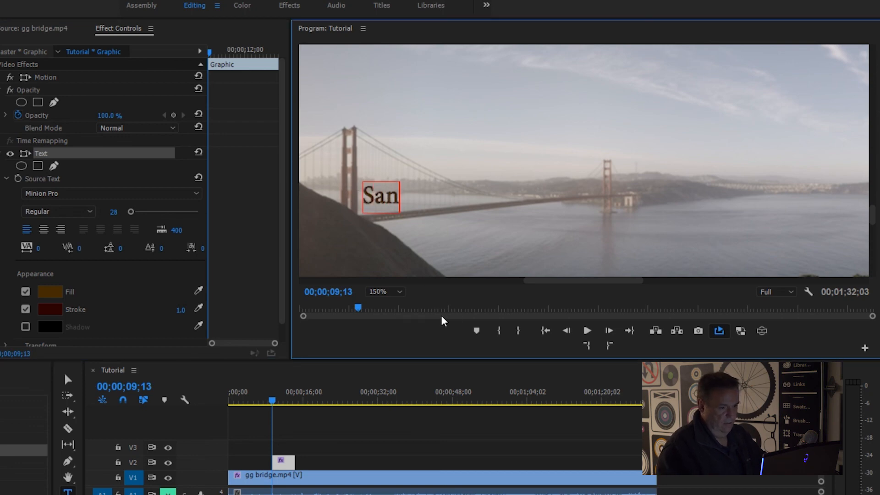
pyautogui.write(' Francis')
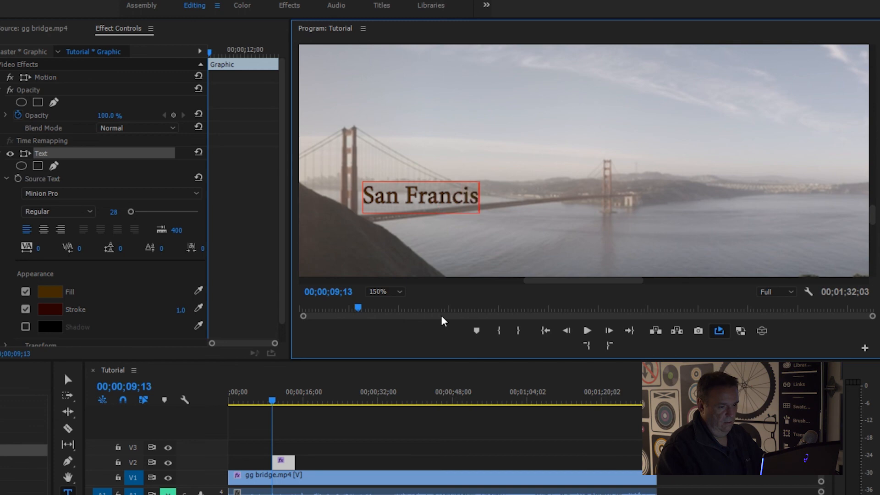
pyautogui.write("co's Go")
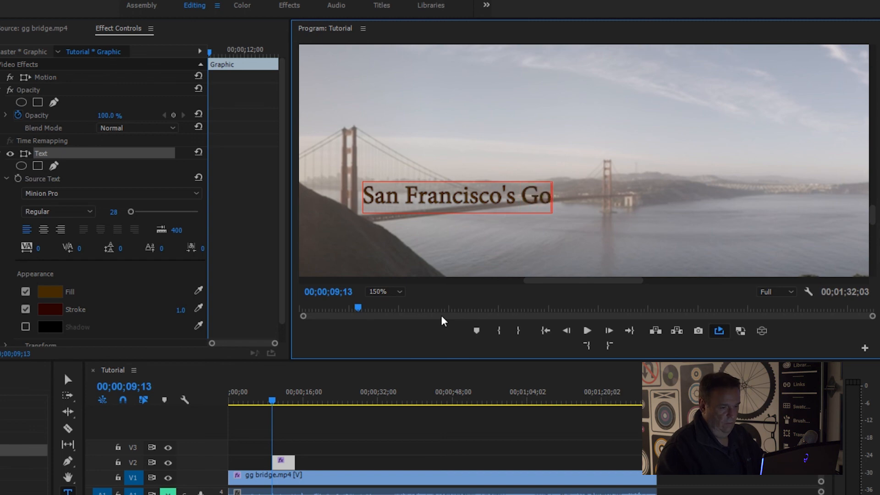
pyautogui.write('lden Gate ')
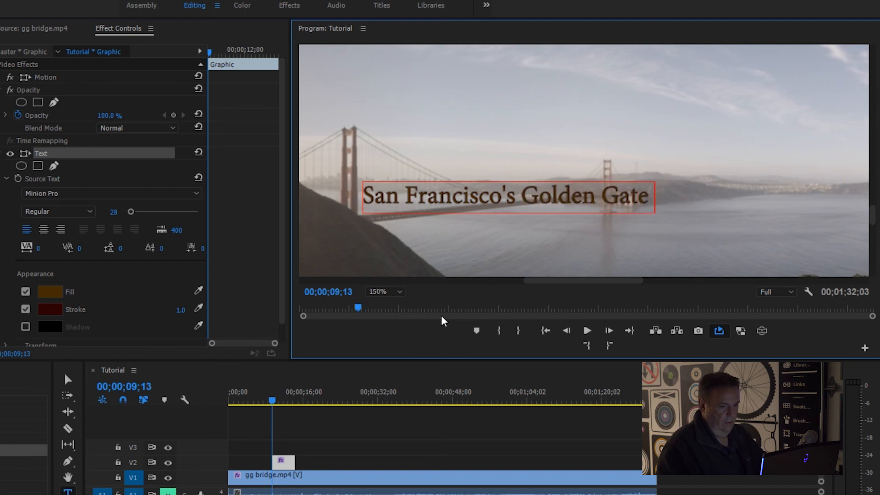
pyautogui.write('Bridge')
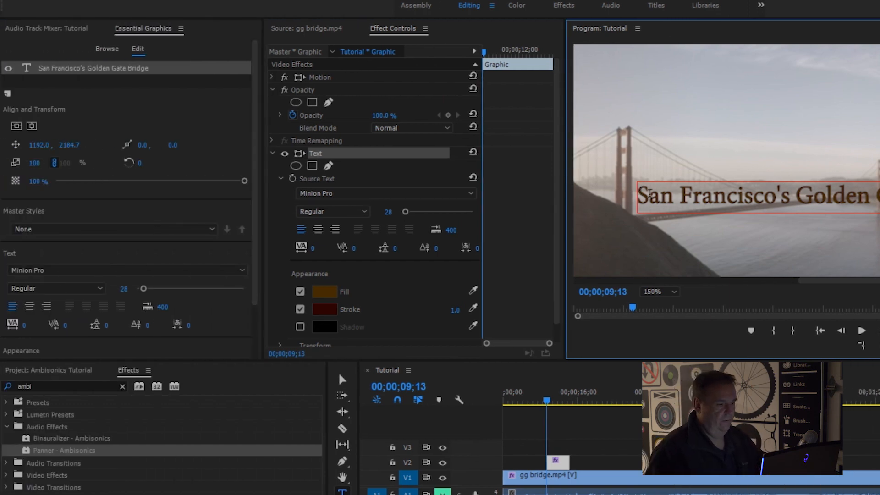
# Step: Unlock the title's proportional scaling and set its horizontal scale to 50%
pyautogui.click(55, 163)
pyautogui.click(67, 162)
pyautogui.write('50')
pyautogui.press('Return')
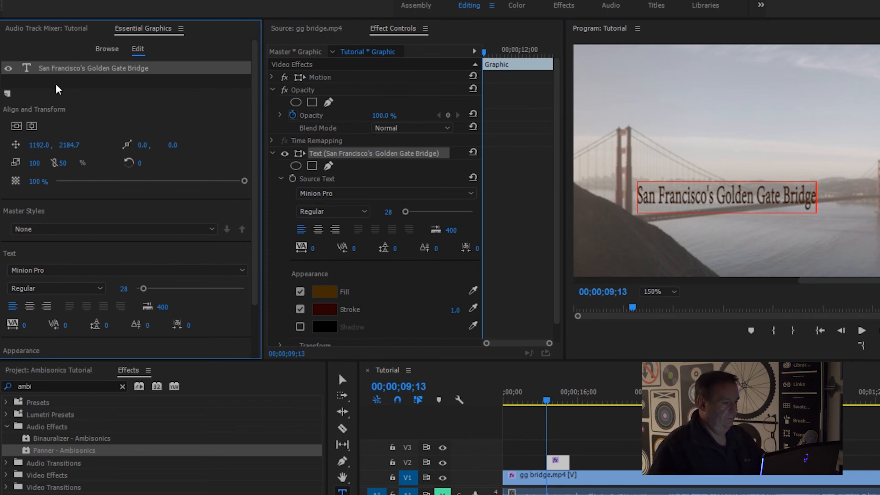
# Step: Centre the title both ways in the frame and fit the whole over/under picture in the program view
pyautogui.click(16, 126)
pyautogui.click(32, 126)
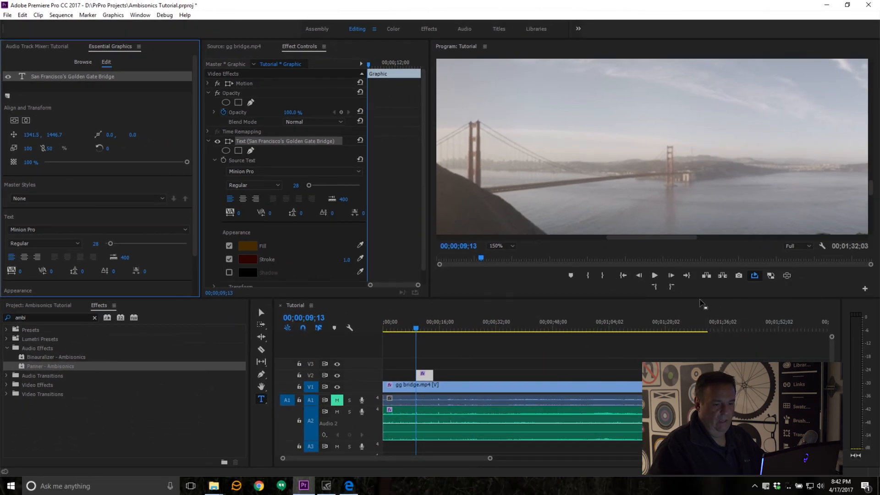
pyautogui.click(508, 247)
pyautogui.click(506, 255)
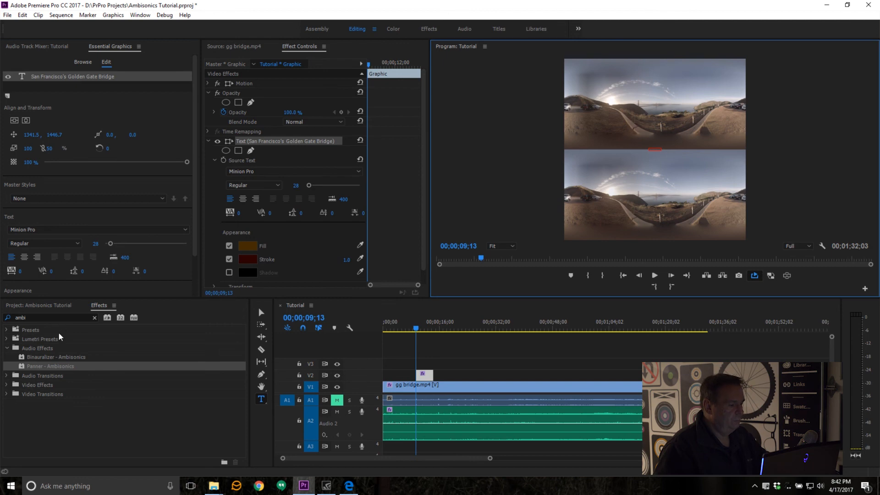
# Step: Find the VR Projection effect and apply it to the title graphic on V2, with the Text settings collapsed
pyautogui.hotkey('shift', '7')
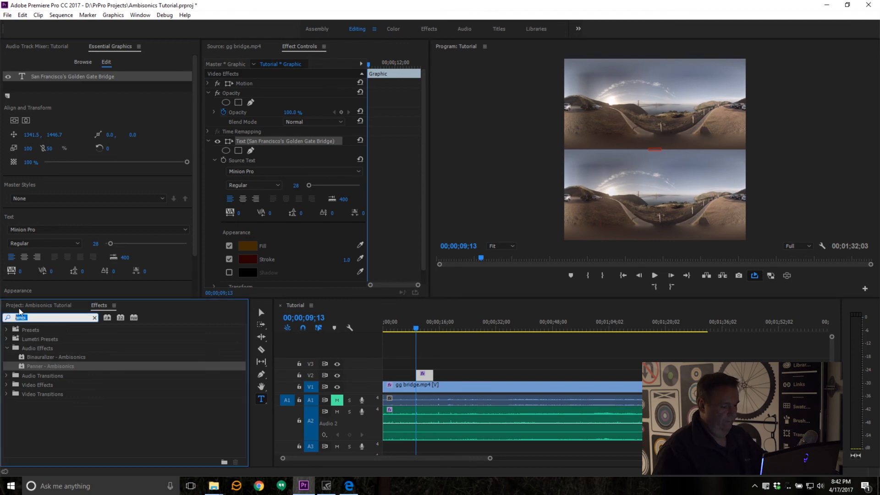
pyautogui.write('VR')
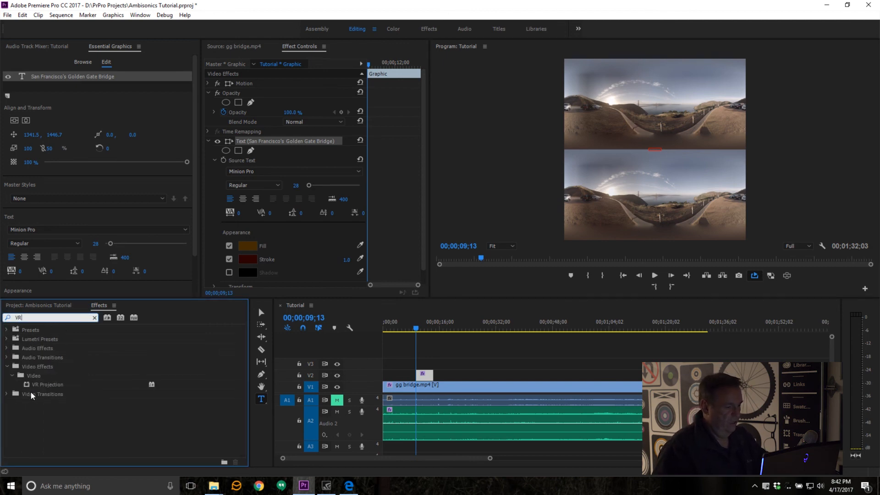
pyautogui.click(33, 385)
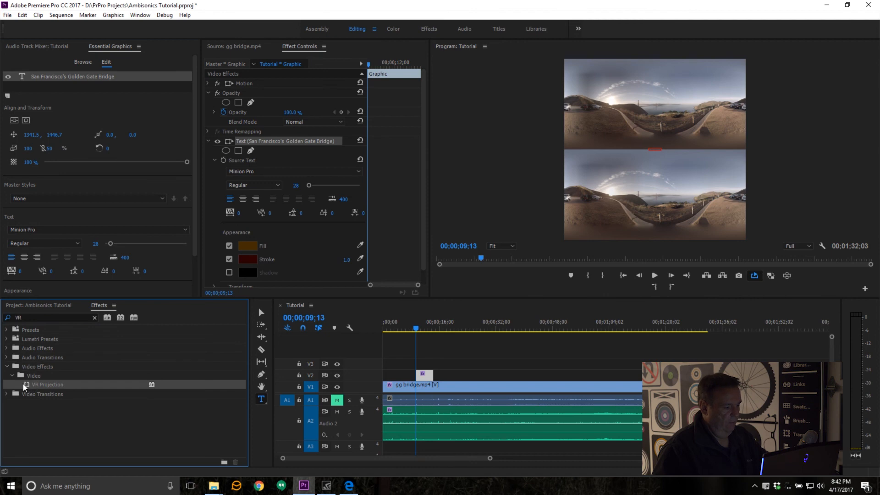
pyautogui.moveTo(27, 388); pyautogui.dragTo(426, 372)
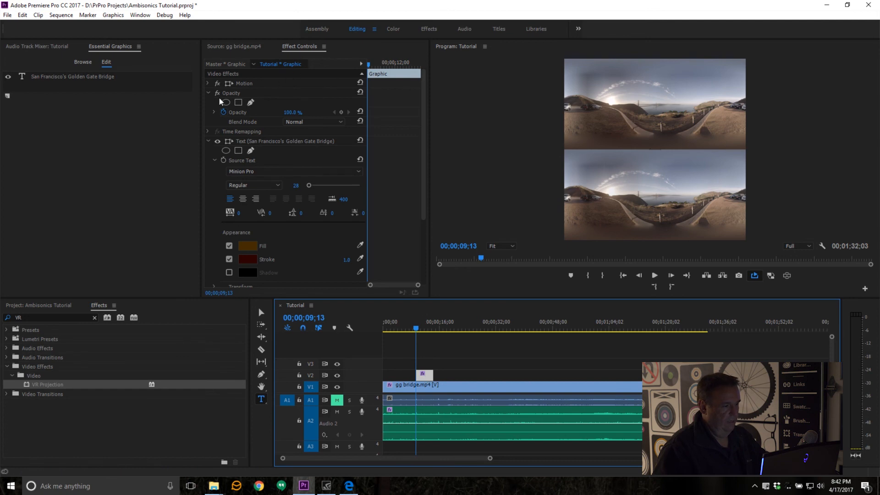
pyautogui.click(209, 141)
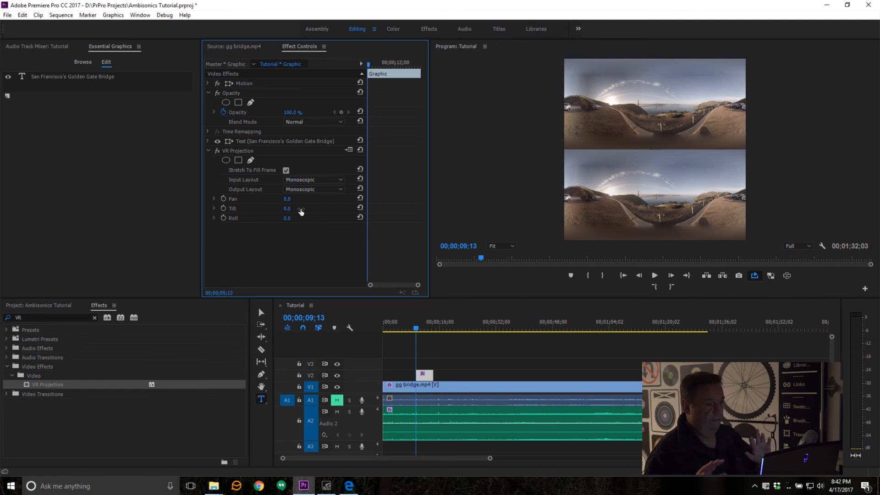
# Step: Turn on the VR video display and look down to the ground to check the title's placement
pyautogui.click(329, 189)
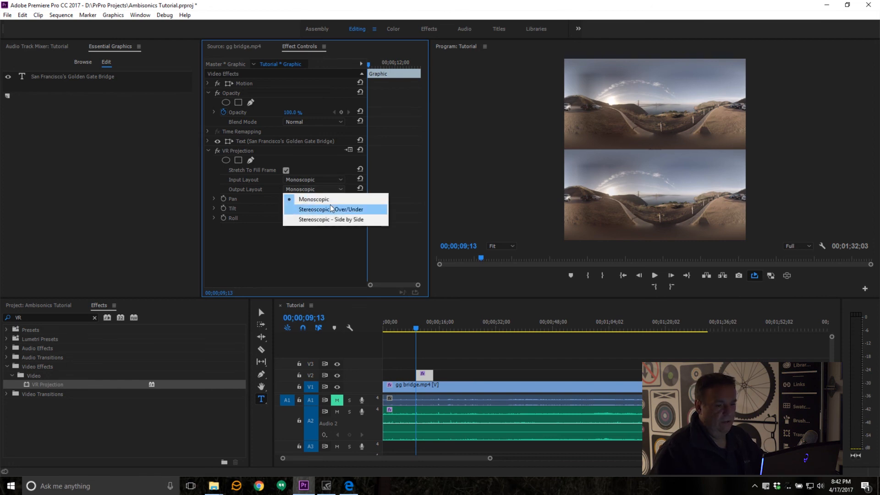
pyautogui.click(490, 102)
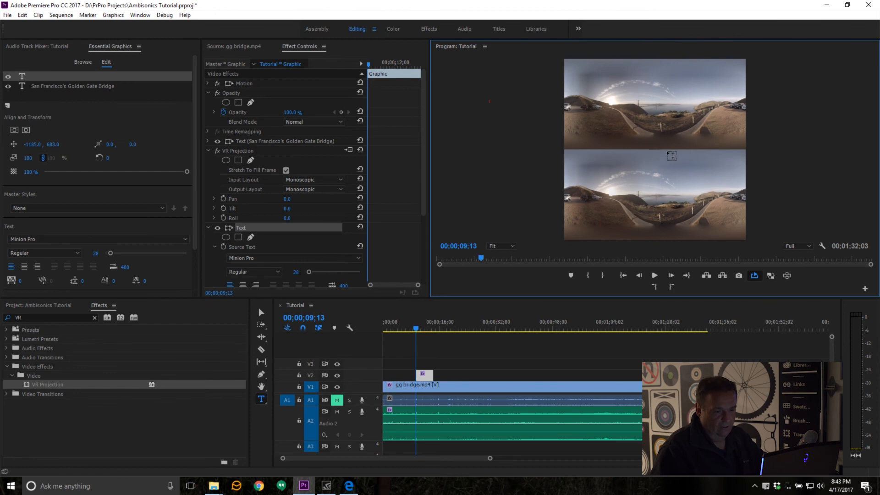
pyautogui.click(786, 277)
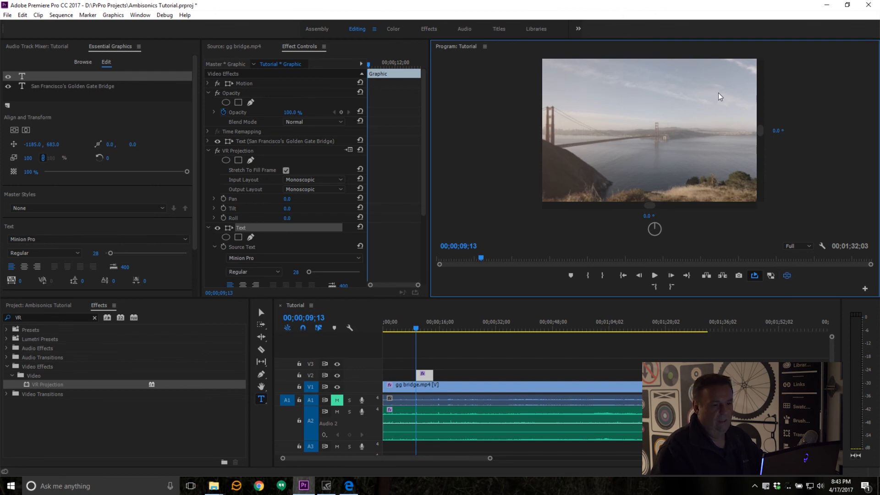
pyautogui.moveTo(662, 90); pyautogui.dragTo(663, 62)
pyautogui.moveTo(668, 96); pyautogui.dragTo(672, 44)
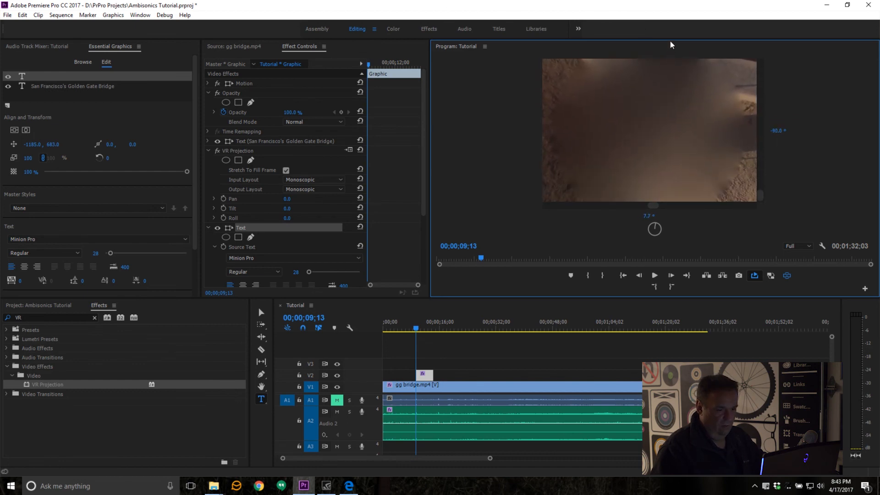
pyautogui.moveTo(664, 130); pyautogui.dragTo(659, 137)
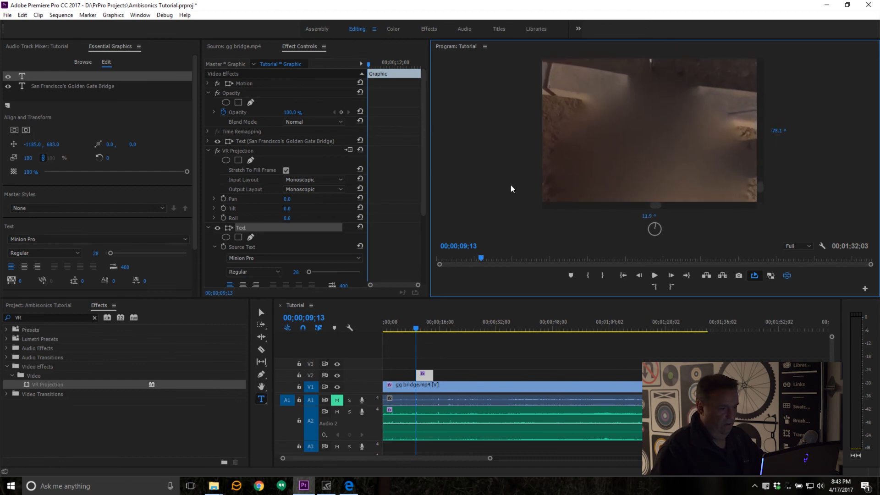
# Step: Set the VR Projection output layout to Stereoscopic - Over/Under and turn the VR view back to the bridge
pyautogui.click(314, 189)
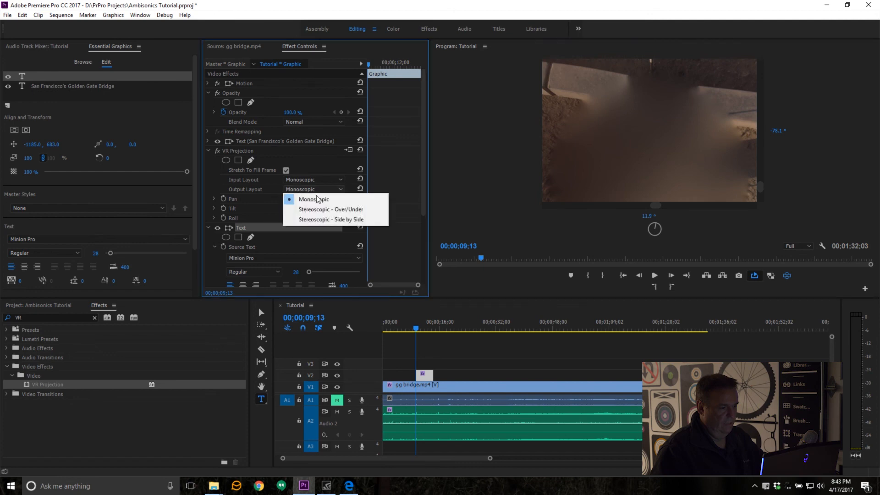
pyautogui.click(347, 209)
pyautogui.moveTo(721, 115); pyautogui.dragTo(662, 142)
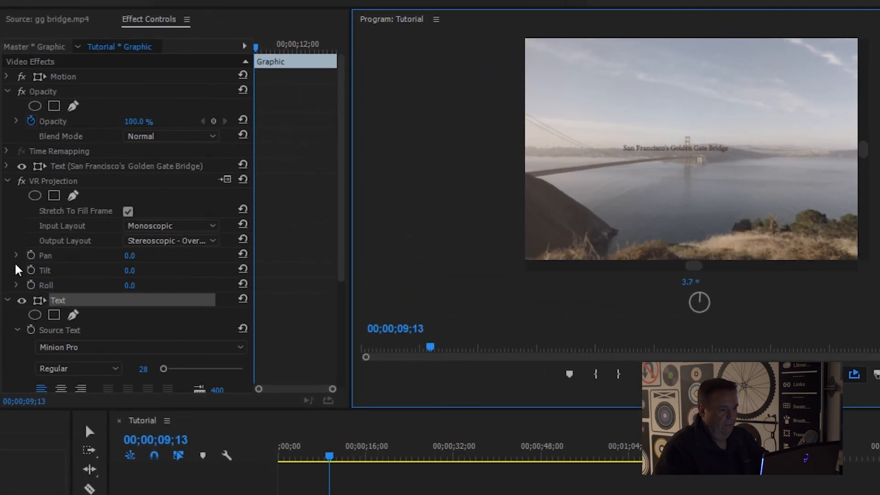
# Step: Set the title's VR Projection pan to 12.6
pyautogui.click(16, 255)
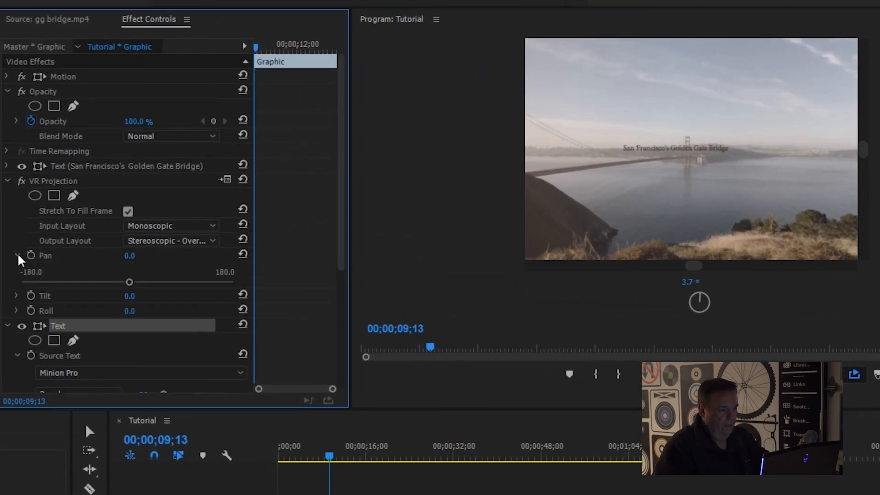
pyautogui.click(16, 256)
pyautogui.click(16, 255)
pyautogui.moveTo(129, 282); pyautogui.dragTo(135, 282)
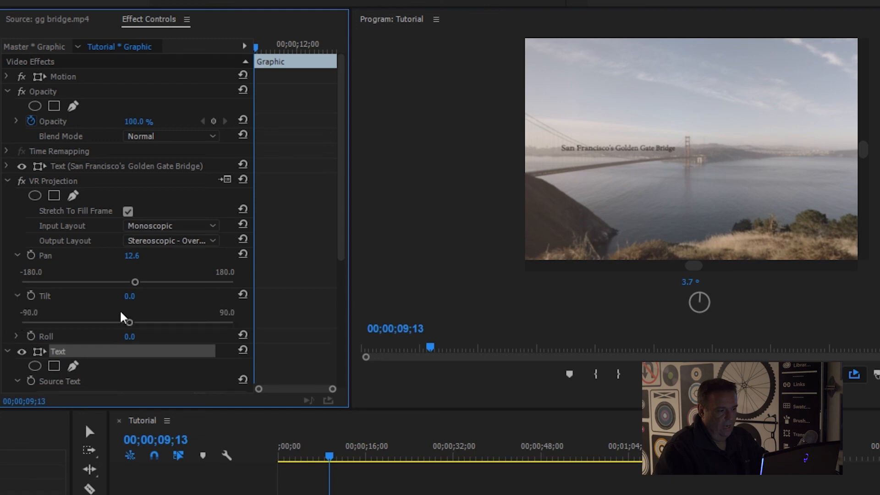
# Step: Set the title's VR Projection tilt to 6.3 and roll to 10.2, and check the over/under frame without the VR video display
pyautogui.moveTo(127, 321); pyautogui.dragTo(135, 323)
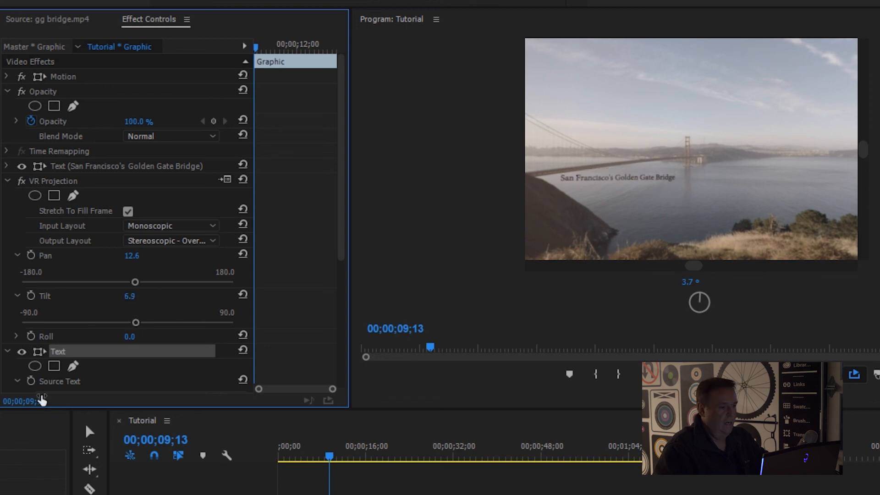
pyautogui.moveTo(136, 322); pyautogui.dragTo(134, 322)
pyautogui.click(16, 336)
pyautogui.scroll(-1, 57, 326)
pyautogui.moveTo(130, 349); pyautogui.dragTo(133, 352)
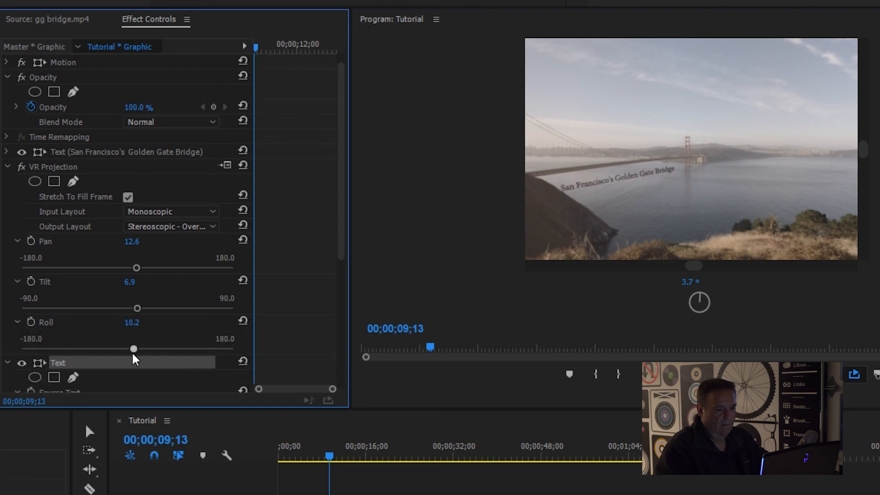
pyautogui.moveTo(140, 310); pyautogui.dragTo(134, 308)
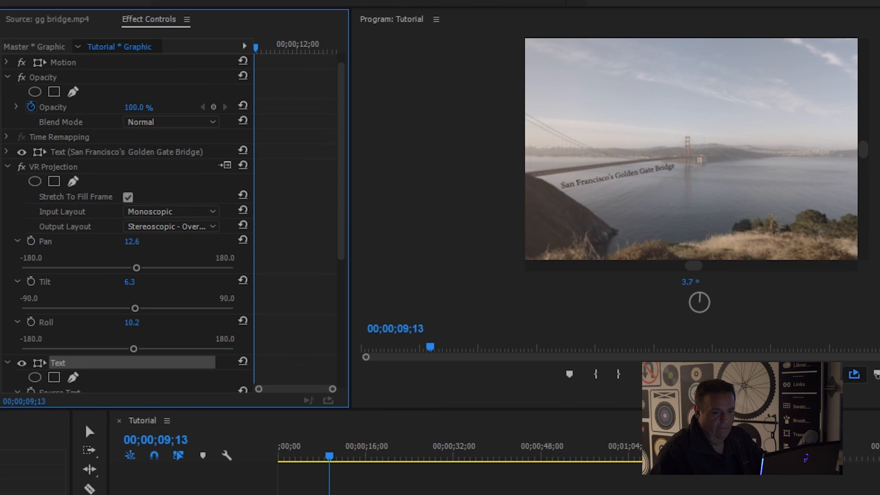
pyautogui.click(831, 374)
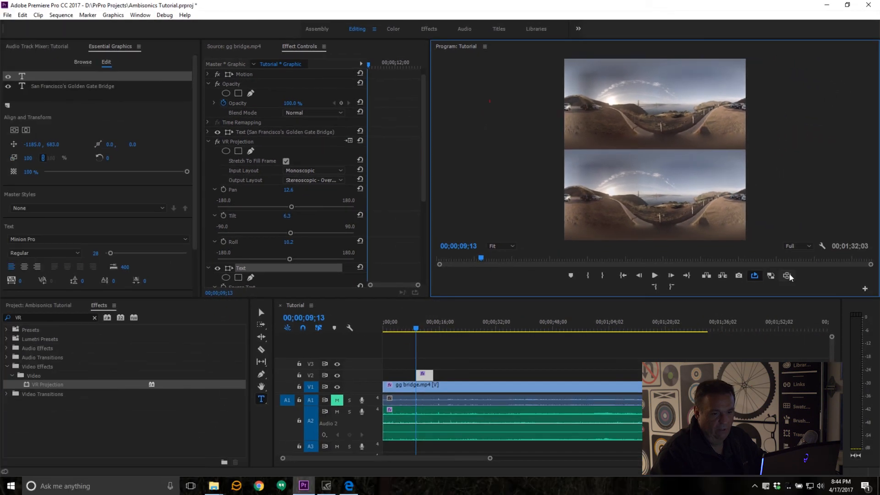
pyautogui.click(787, 276)
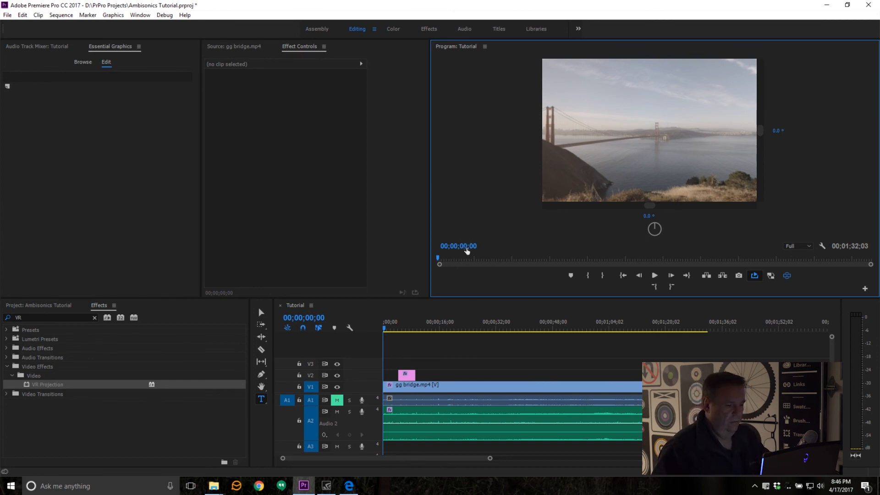
# Step: Move the title graphic on V2 so that it starts at 00;00;02;00
pyautogui.click(467, 248)
pyautogui.write('200')
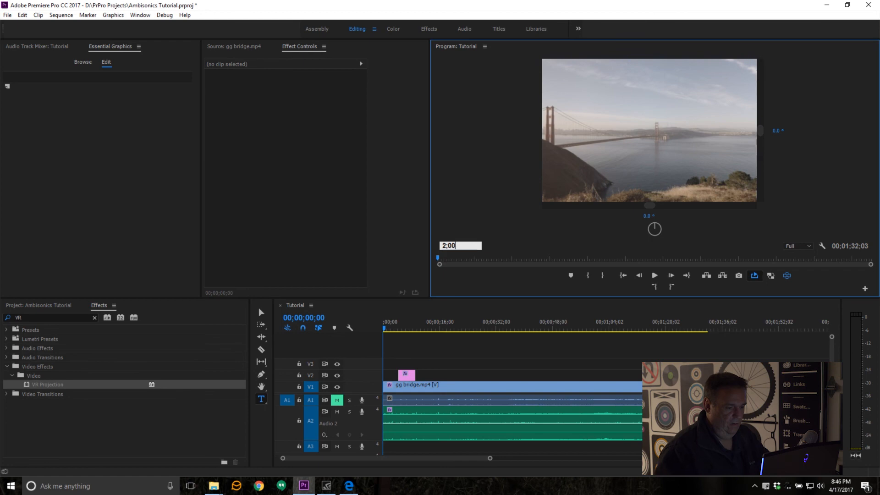
pyautogui.press('Return')
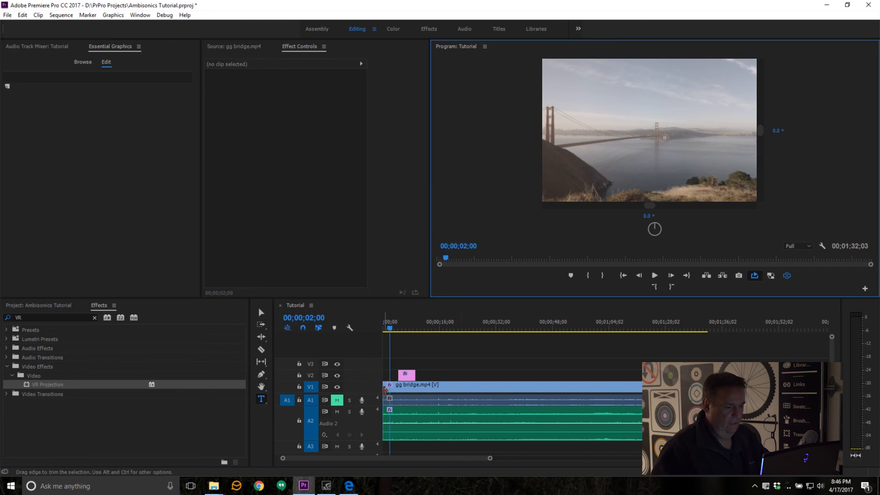
pyautogui.click(405, 378)
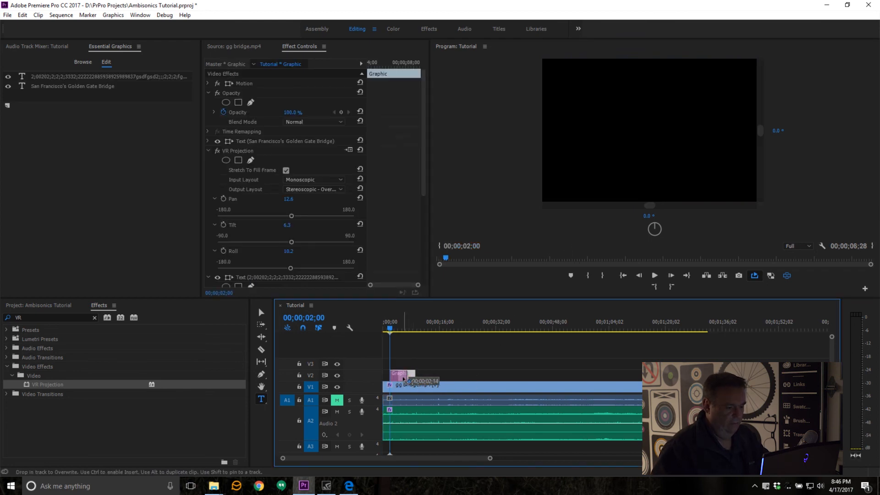
# Step: Extend the end of the title graphic on V2 to 00;00;12;00
pyautogui.click(472, 249)
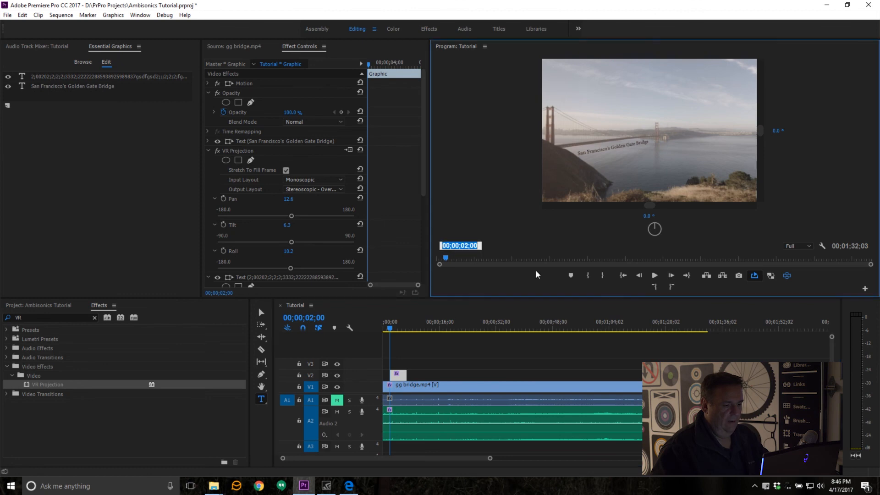
pyautogui.write('12:')
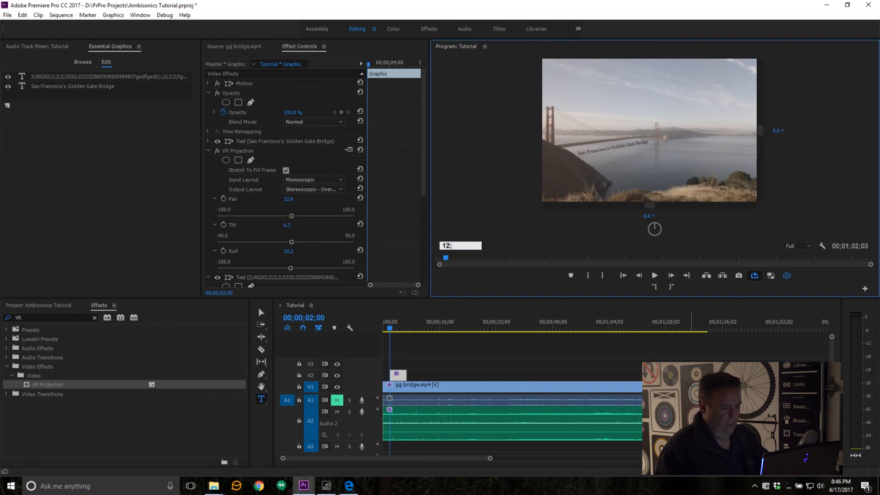
pyautogui.write('00')
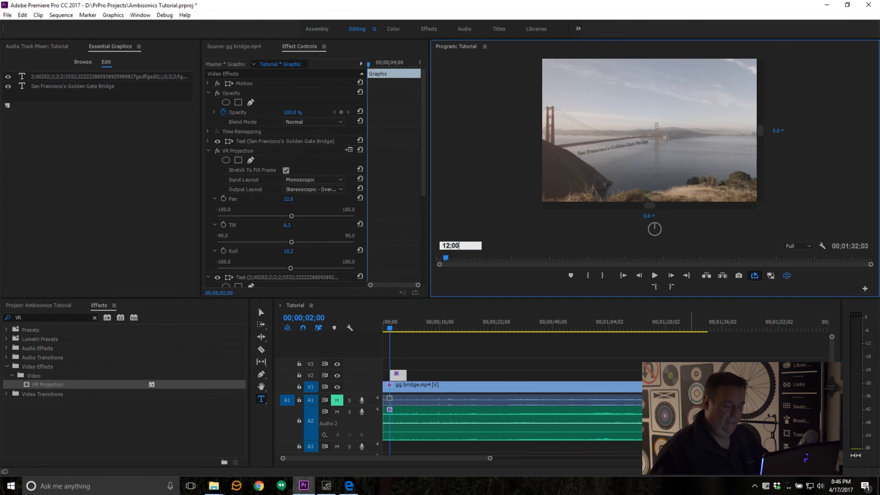
pyautogui.press('Return')
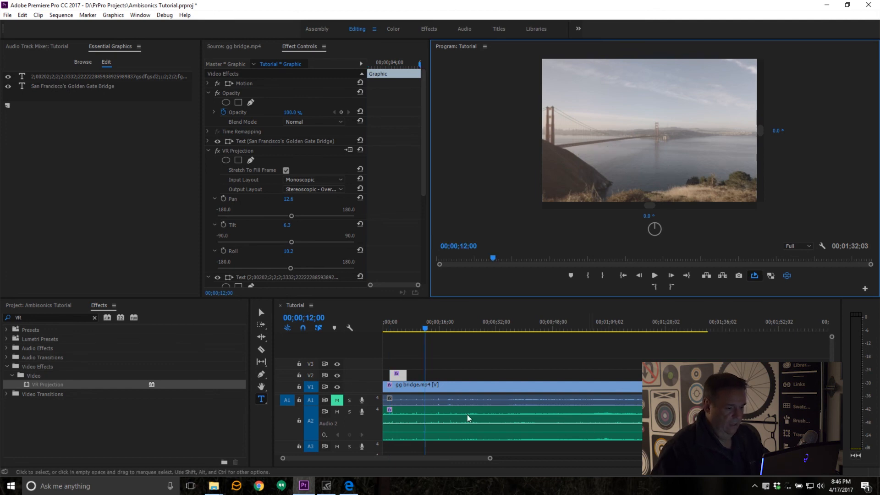
pyautogui.click(401, 375)
pyautogui.moveTo(401, 375); pyautogui.dragTo(431, 376)
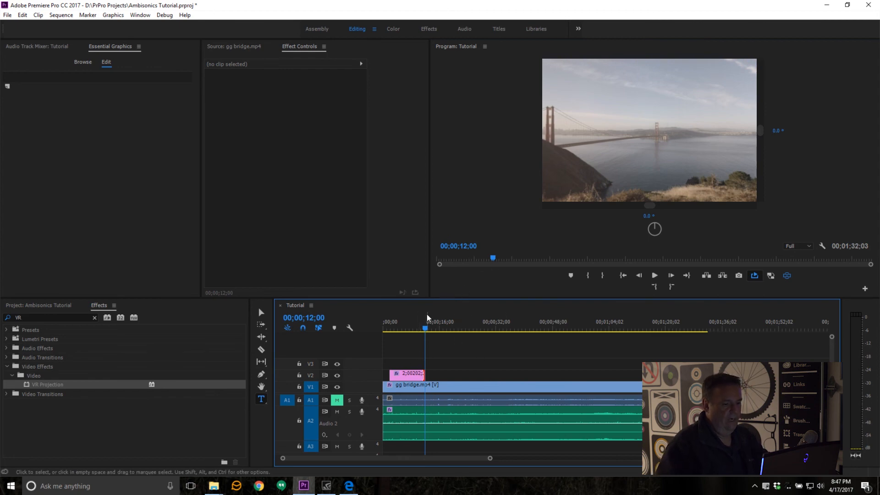
# Step: Add an opacity keyframe of 0% at the start of the title graphic, at 00;00;02;00
pyautogui.click(403, 373)
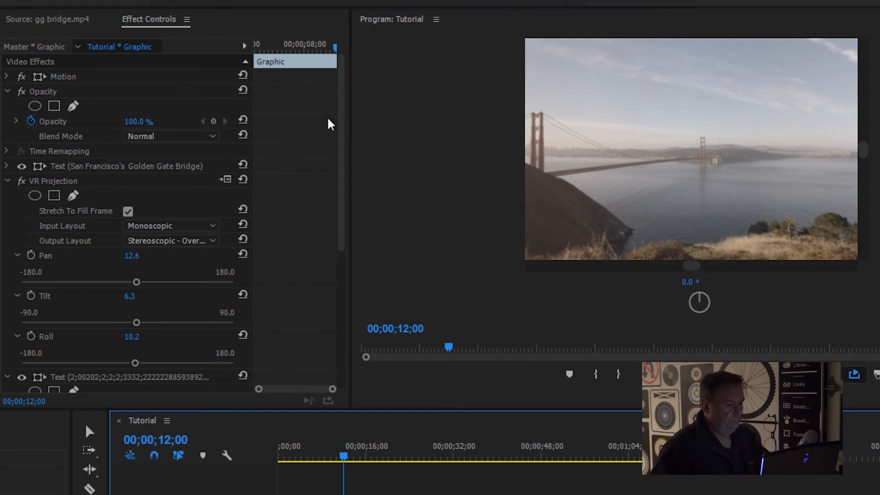
pyautogui.moveTo(336, 48); pyautogui.dragTo(183, 26)
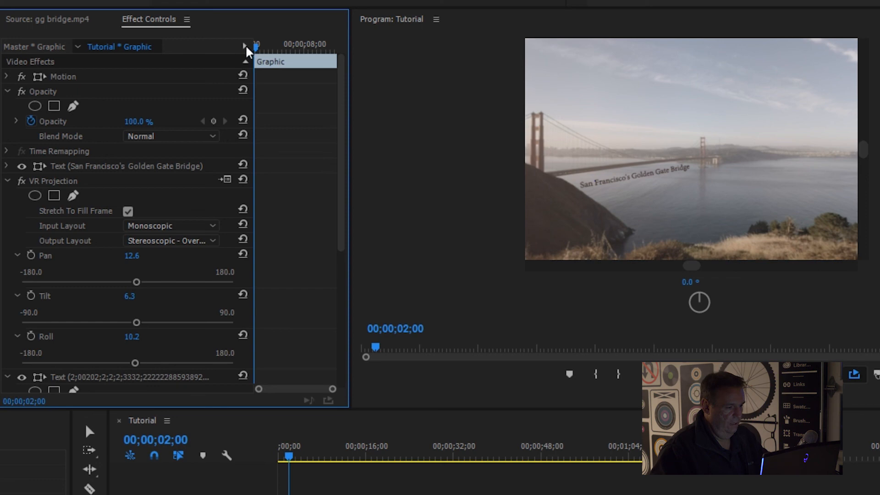
pyautogui.click(212, 127)
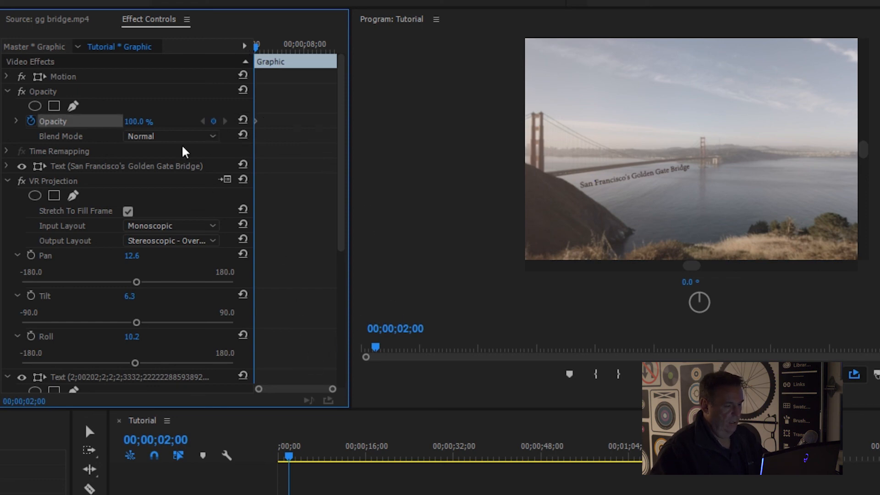
pyautogui.click(136, 121)
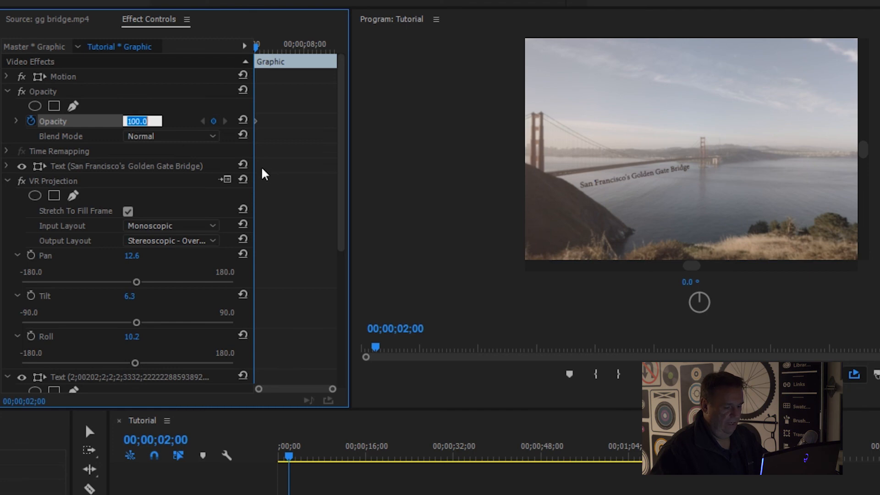
pyautogui.write('0')
pyautogui.press('Return')
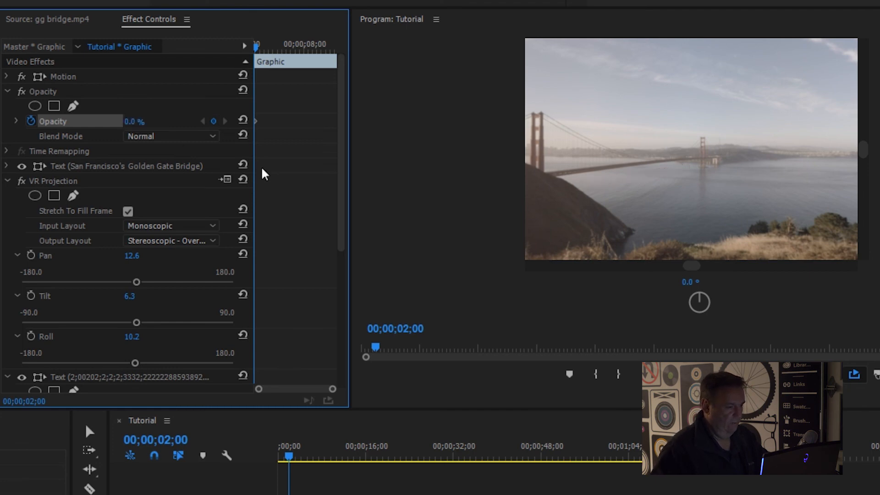
# Step: Add an opacity keyframe of 100% to the title graphic at 00;00;03;00 to complete the fade-in
pyautogui.click(413, 330)
pyautogui.write('3;;')
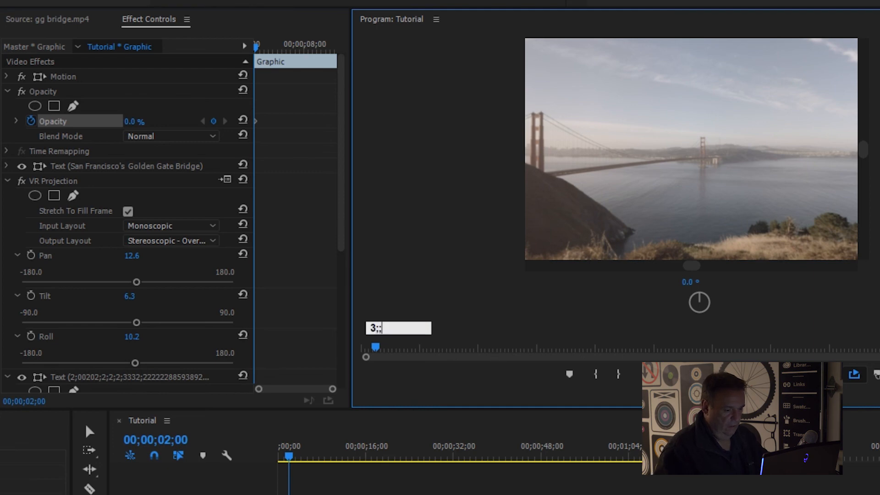
pyautogui.write('00')
pyautogui.press('Return')
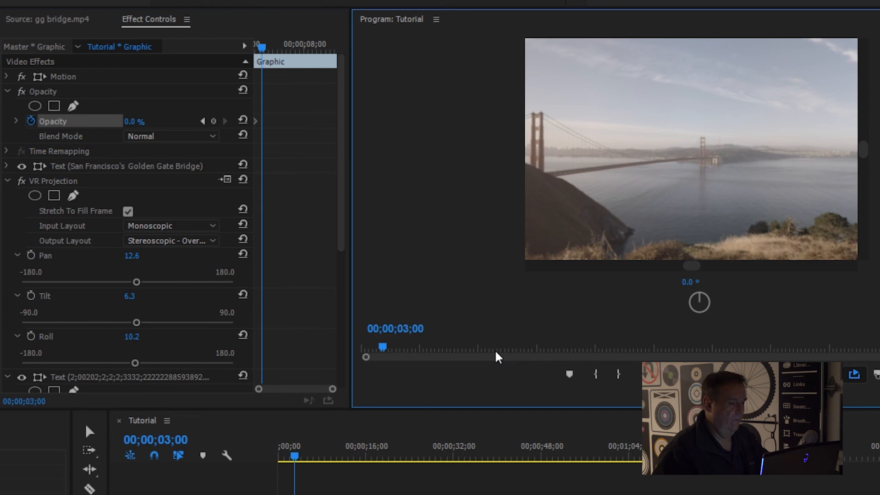
pyautogui.click(131, 122)
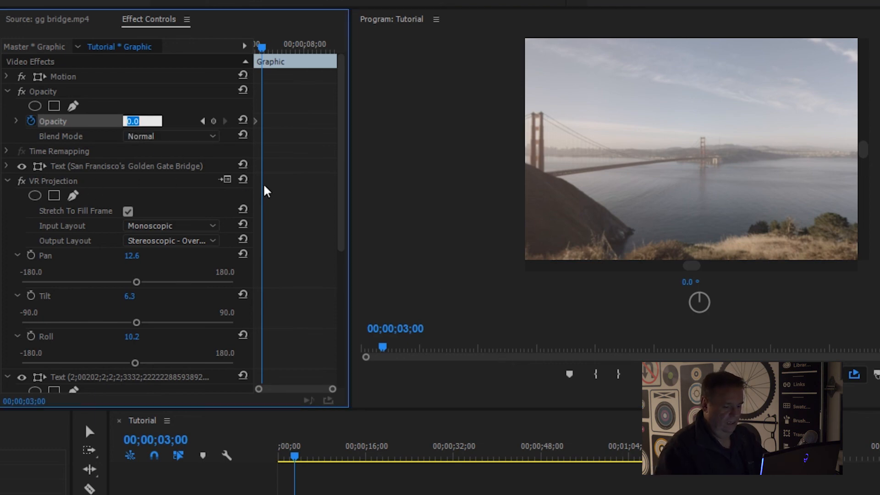
pyautogui.write('100')
pyautogui.press('Return')
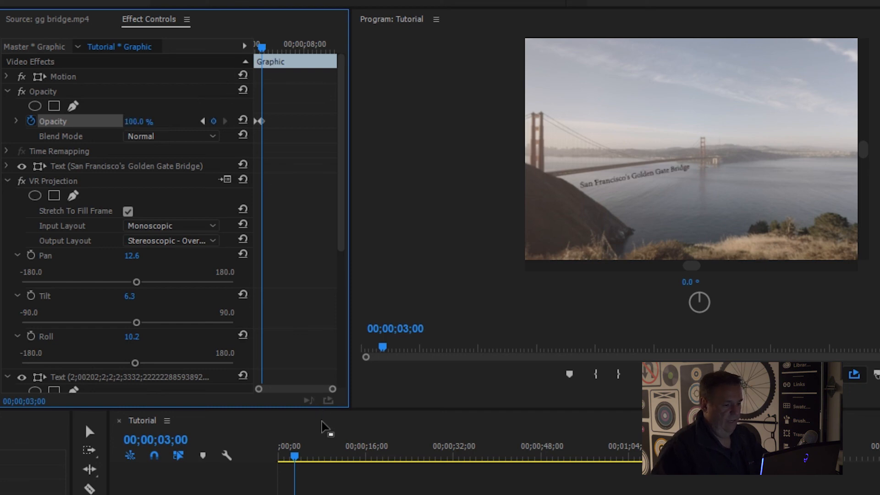
# Step: Add an opacity keyframe holding the title graphic at 100% at 00;00;11;00
pyautogui.click(403, 328)
pyautogui.write('11')
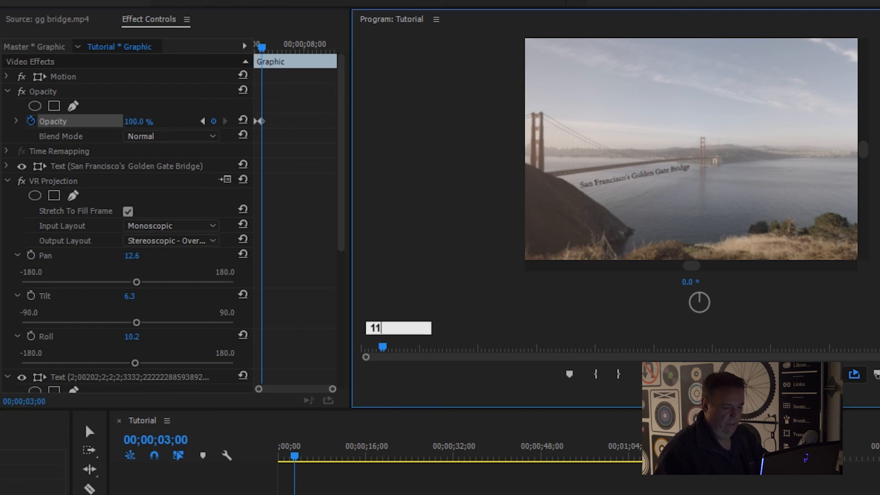
pyautogui.write(';00')
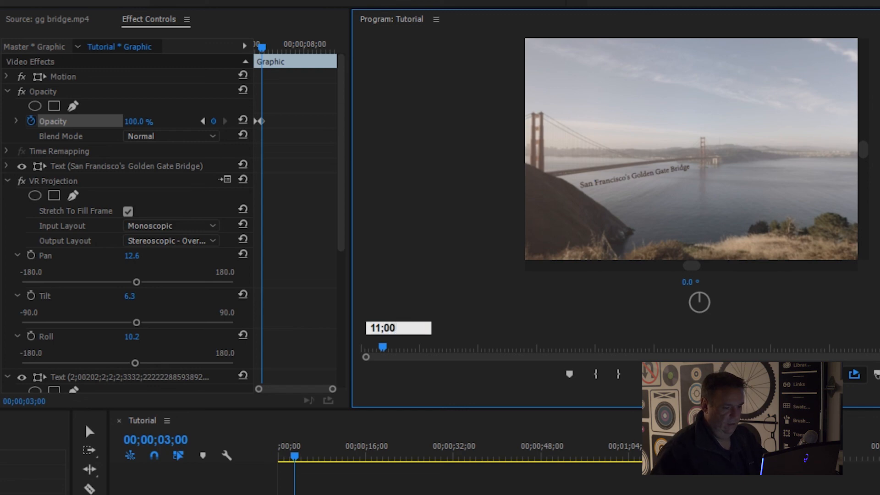
pyautogui.press('Return')
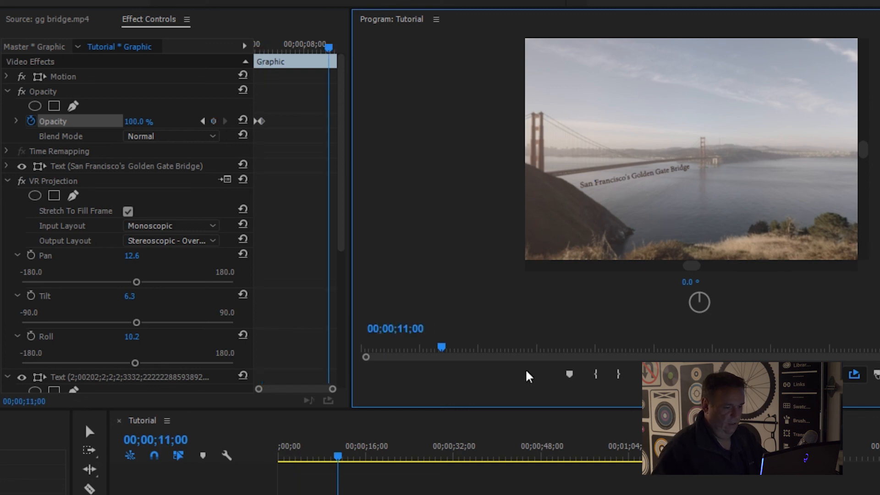
pyautogui.click(214, 121)
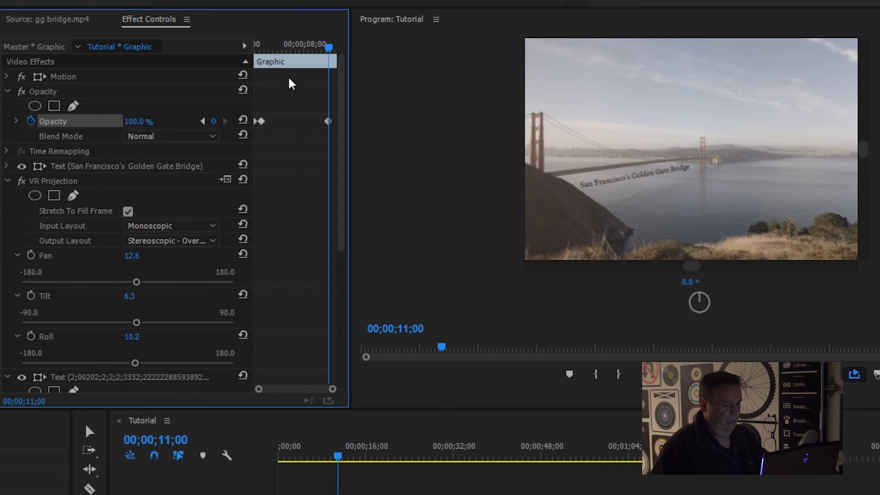
# Step: Add an opacity keyframe of 0% to the title graphic at 00;00;12;00 to complete the fade-out
pyautogui.click(406, 329)
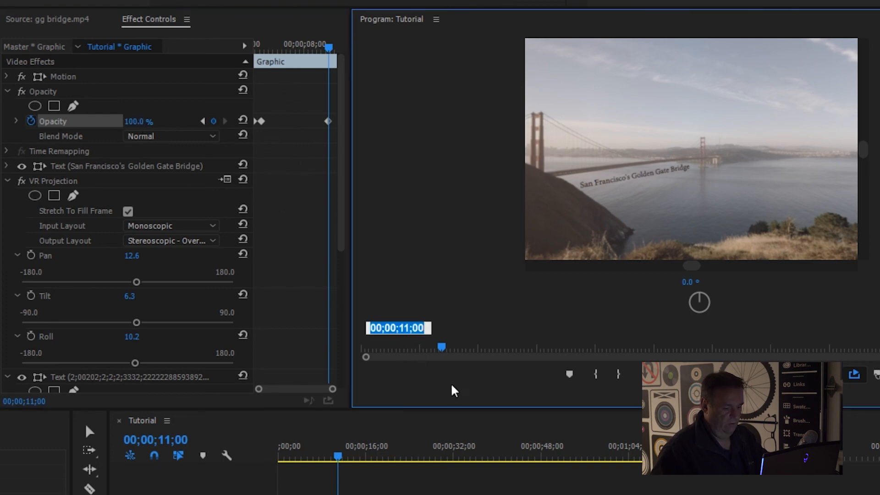
pyautogui.write('12;00')
pyautogui.press('Return')
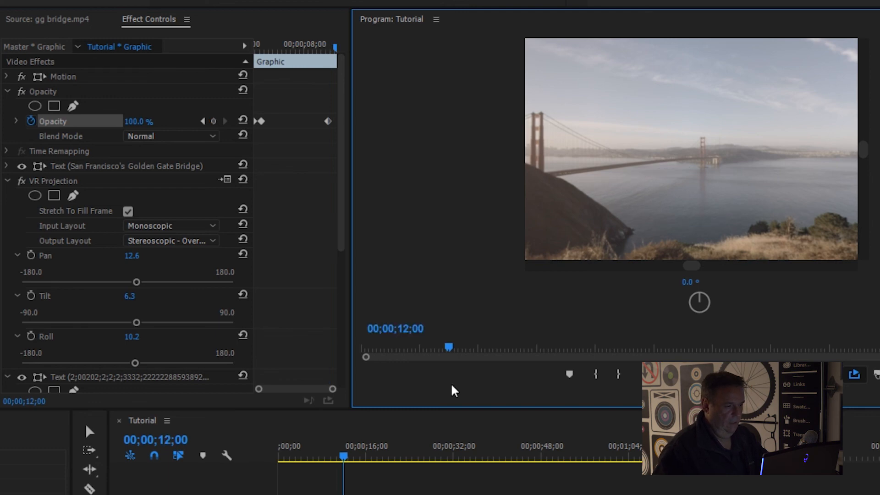
pyautogui.click(213, 121)
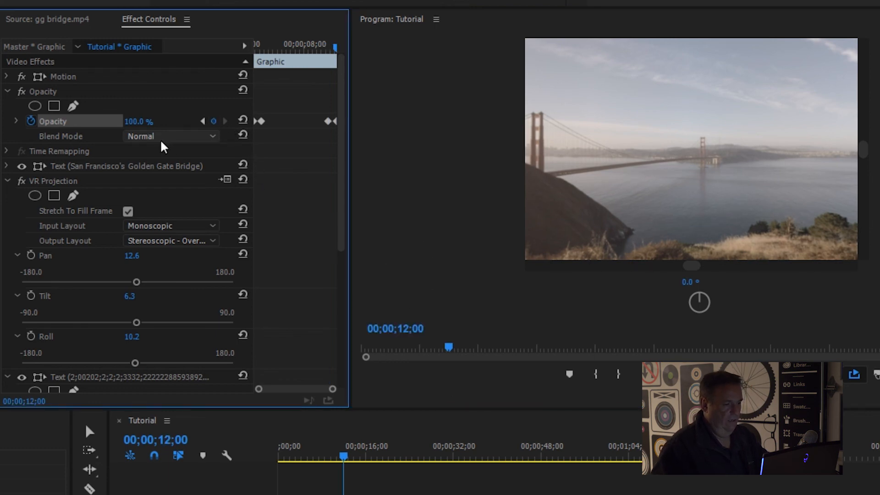
pyautogui.click(136, 123)
pyautogui.write('0')
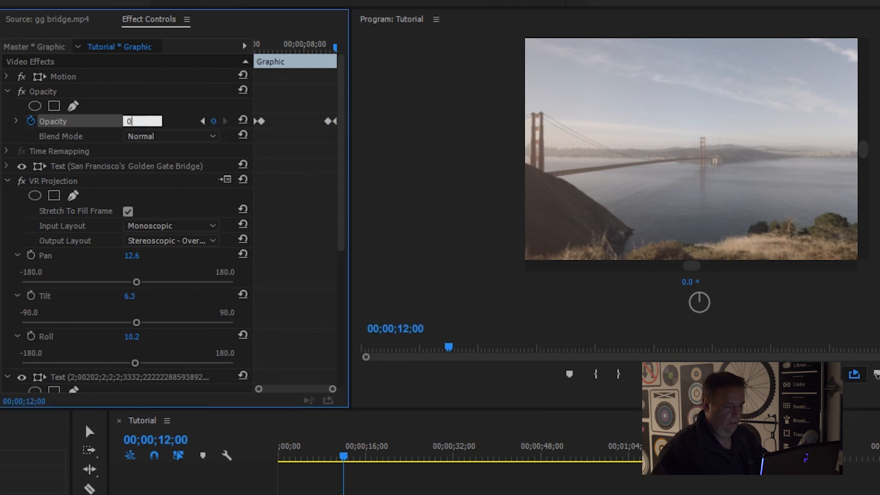
pyautogui.press('Return')
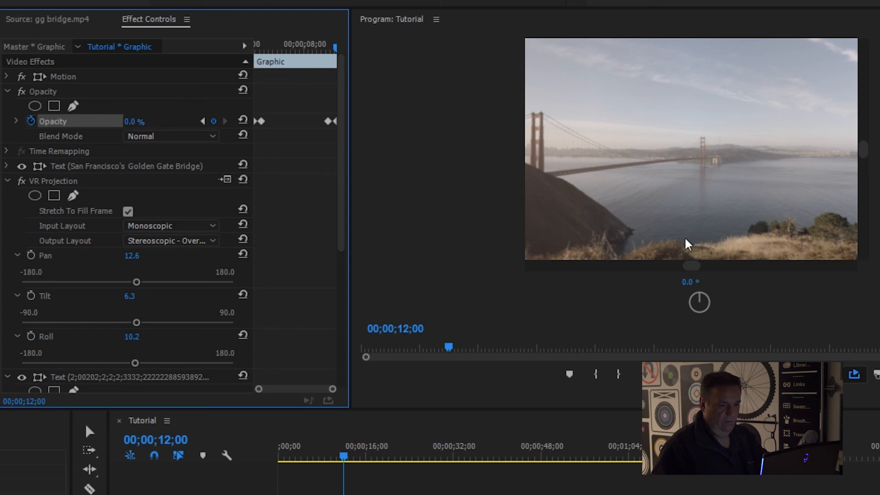
# Step: Play the sequence from the beginning past the title's end to check its fade-in and fade-out
pyautogui.moveTo(345, 452); pyautogui.dragTo(283, 457)
pyautogui.press('space')
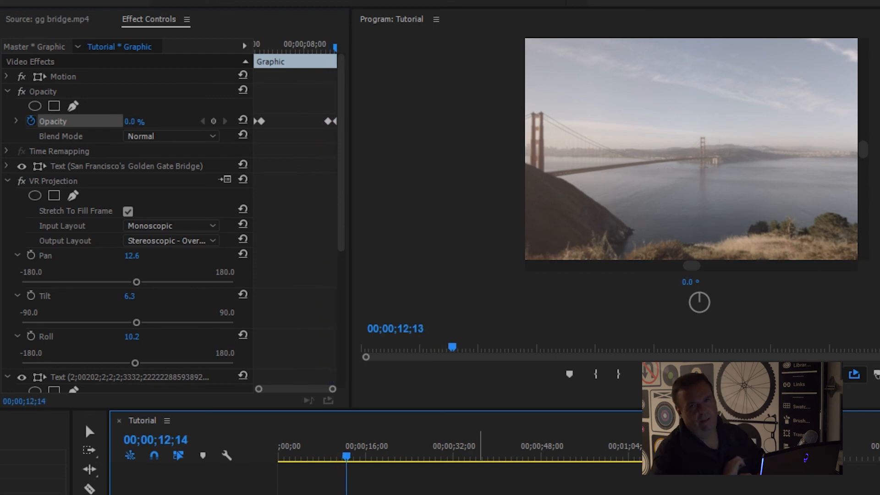
pyautogui.press('space')
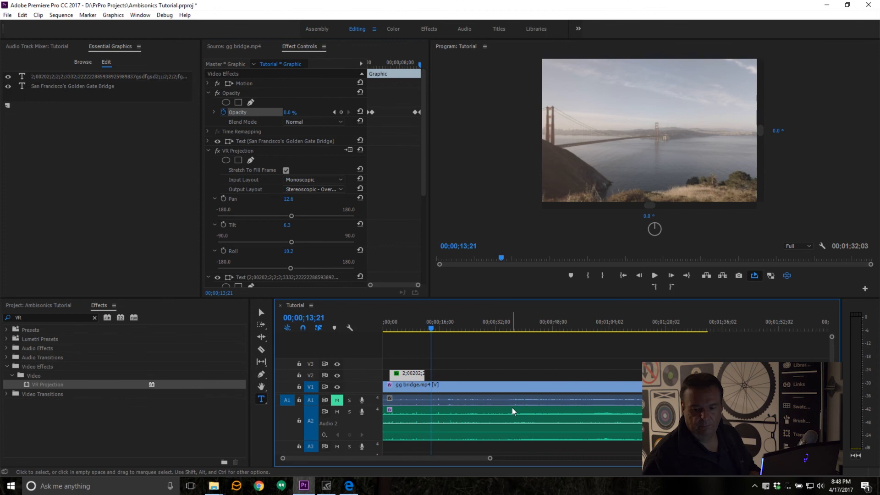
# Step: Open the sequence's export settings and choose the H.264 format with the VR Over-Under 2880x2880 Ambisonics preset
pyautogui.click(464, 340)
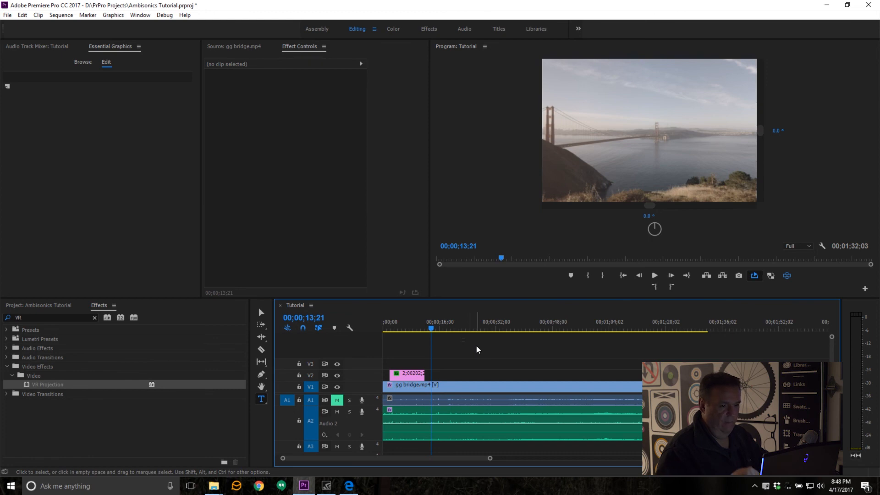
pyautogui.hotkey('ctrl', 'm')
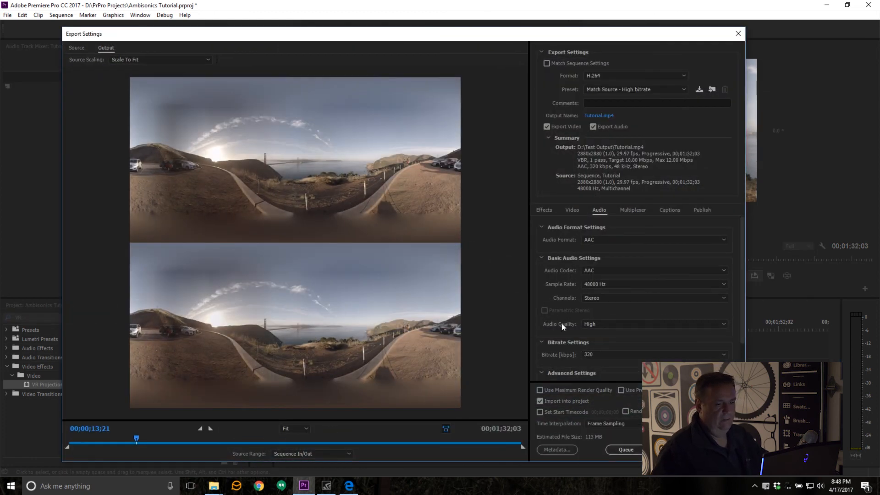
pyautogui.click(672, 76)
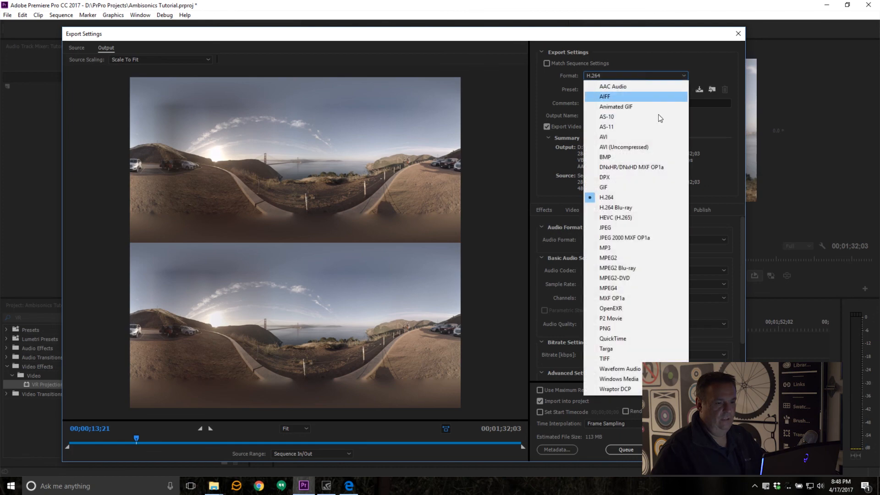
pyautogui.click(633, 197)
pyautogui.click(679, 90)
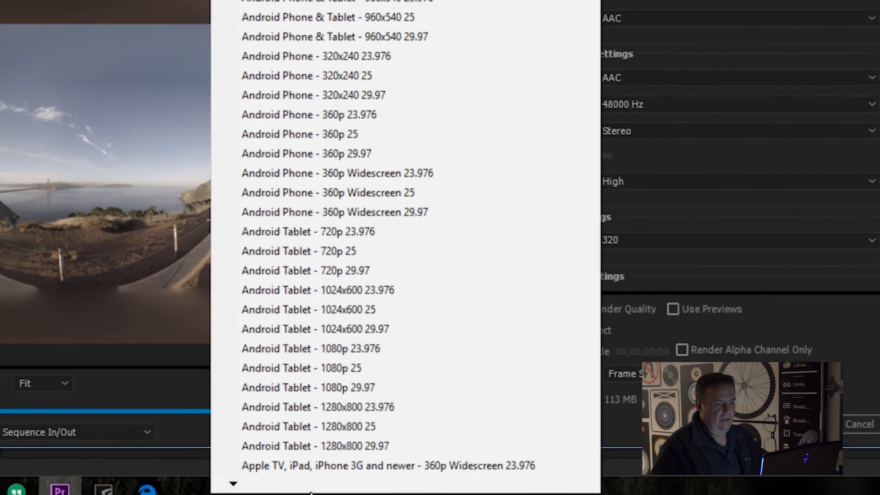
pyautogui.moveTo(310, 493)
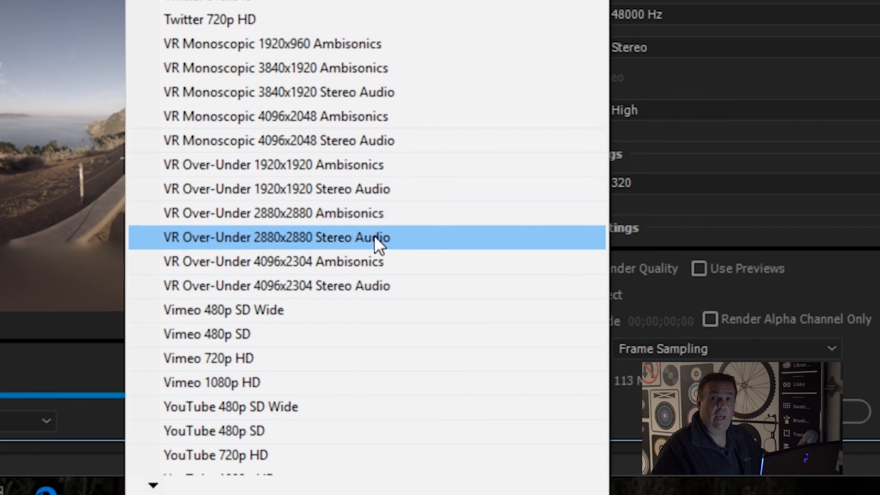
pyautogui.click(412, 218)
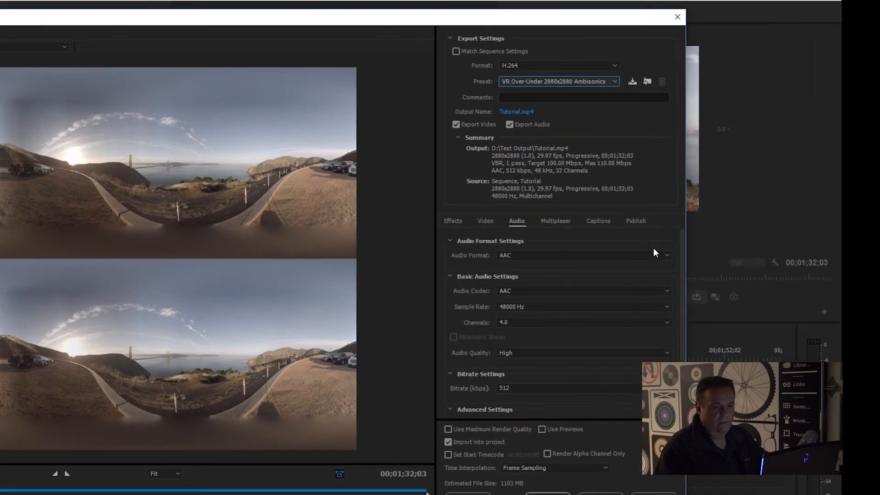
# Step: Review the preset's ambisonic audio and VR video settings, and set the source scaling to Stretch To Fill
pyautogui.moveTo(681, 263); pyautogui.dragTo(653, 346)
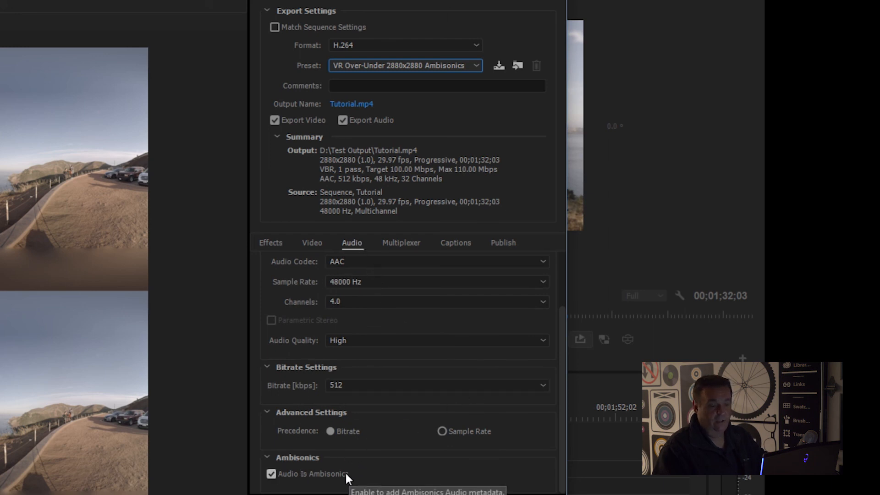
pyautogui.moveTo(560, 389); pyautogui.dragTo(562, 352)
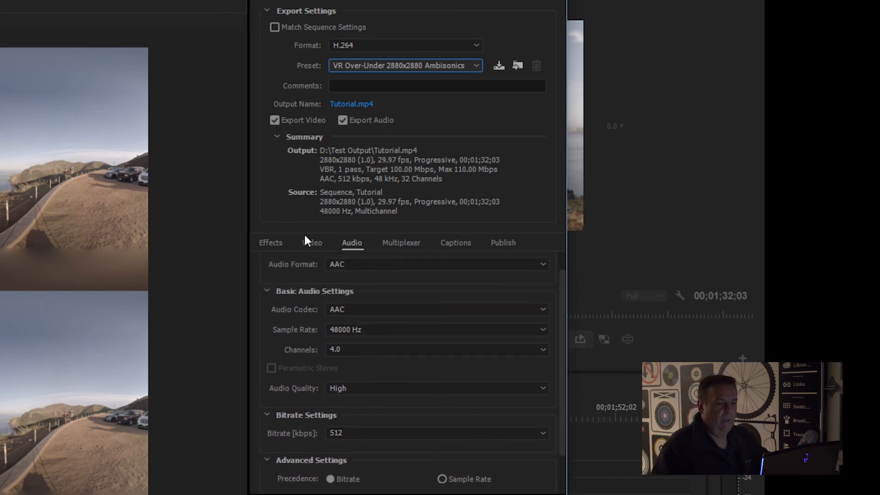
pyautogui.click(312, 244)
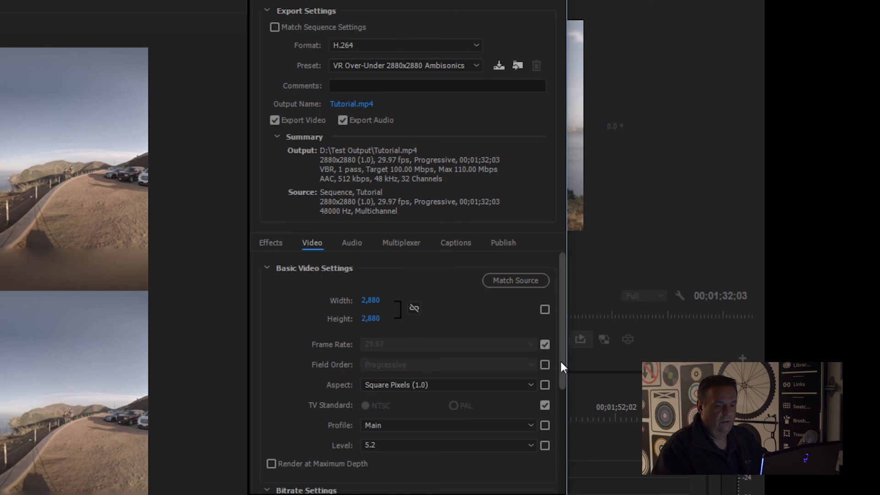
pyautogui.moveTo(560, 359); pyautogui.dragTo(550, 471)
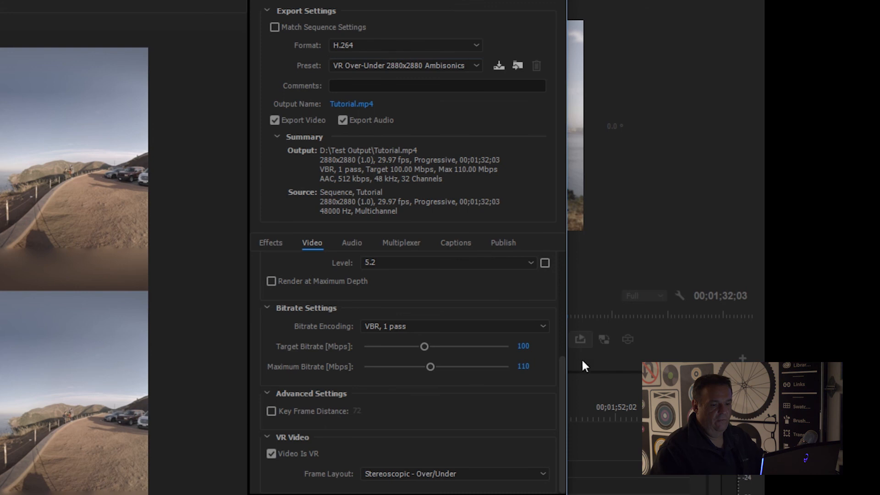
pyautogui.moveTo(561, 365); pyautogui.dragTo(578, 233)
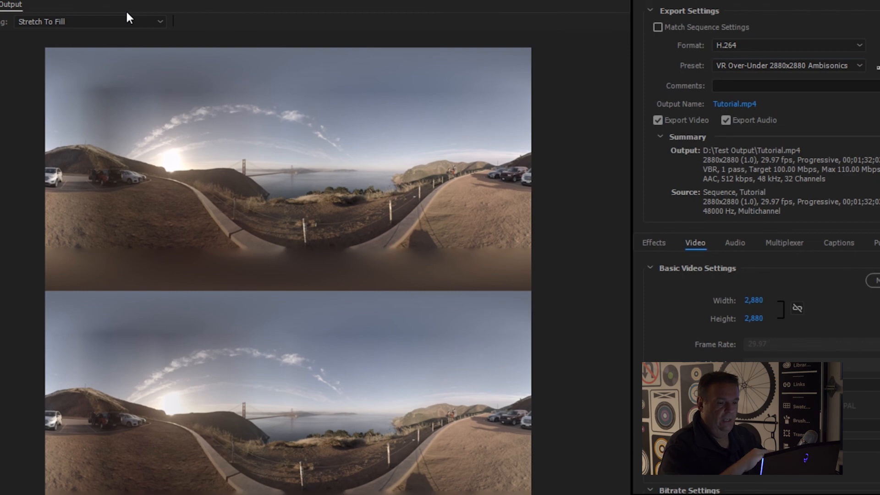
pyautogui.click(125, 19)
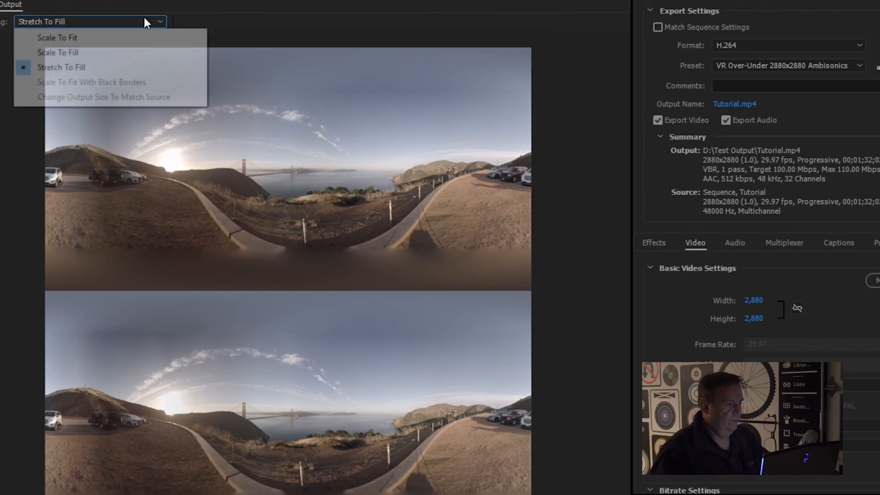
pyautogui.click(119, 68)
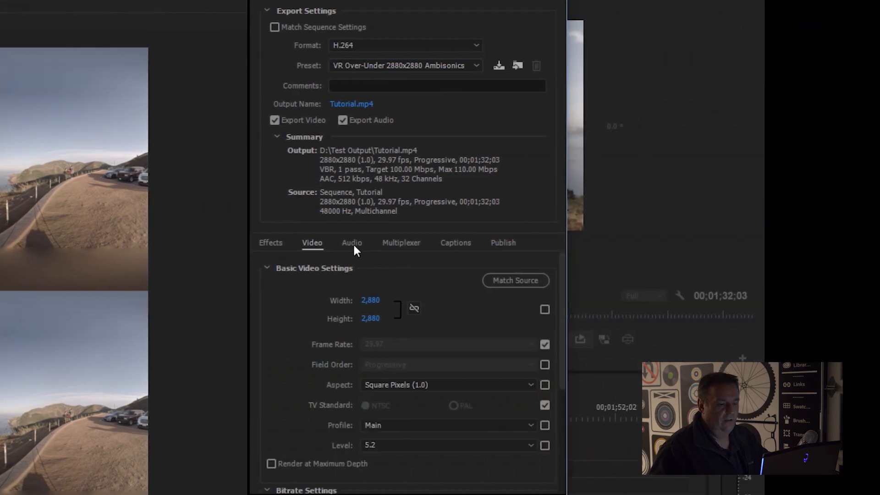
# Step: Review the export's audio channel choices, selecting 4.0, and check the Audio Is Ambisonics option
pyautogui.click(353, 245)
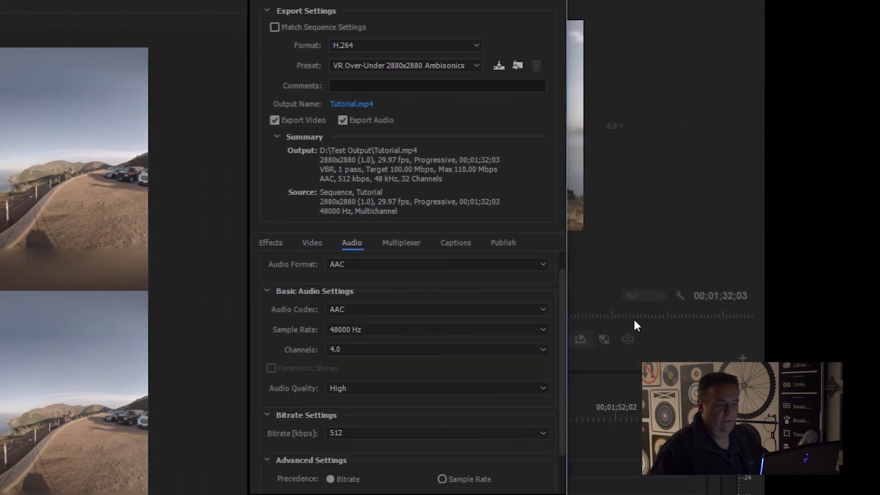
pyautogui.moveTo(566, 293); pyautogui.dragTo(565, 306)
pyautogui.scroll(1, 563, 306)
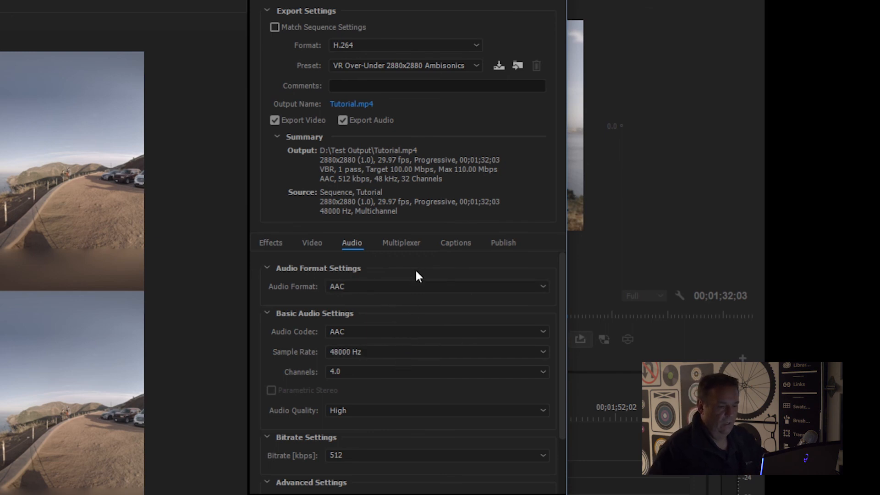
pyautogui.click(380, 372)
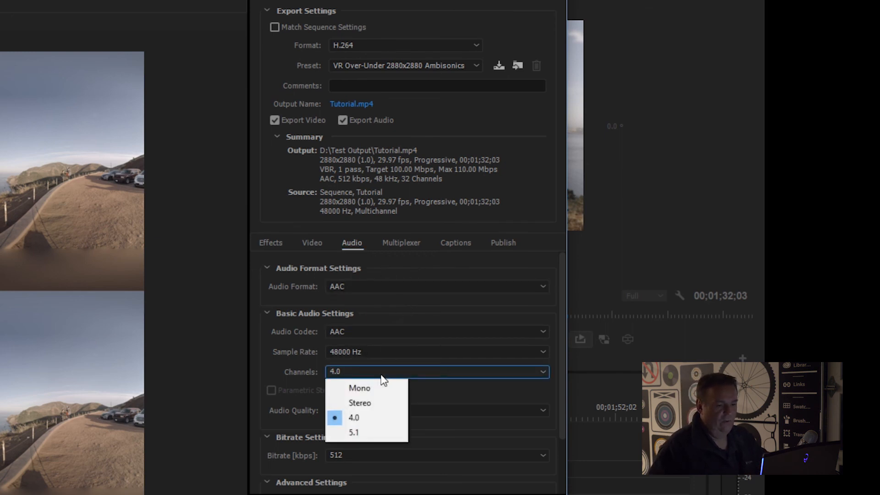
pyautogui.click(372, 417)
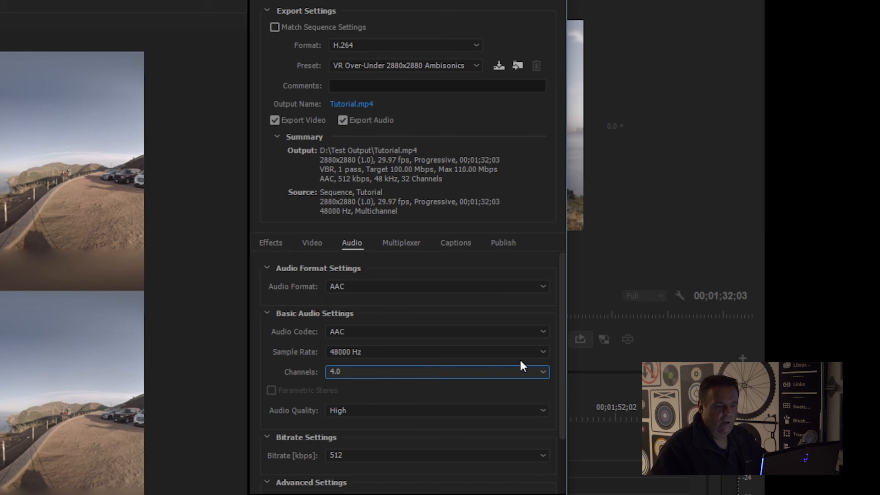
pyautogui.moveTo(564, 375); pyautogui.dragTo(553, 447)
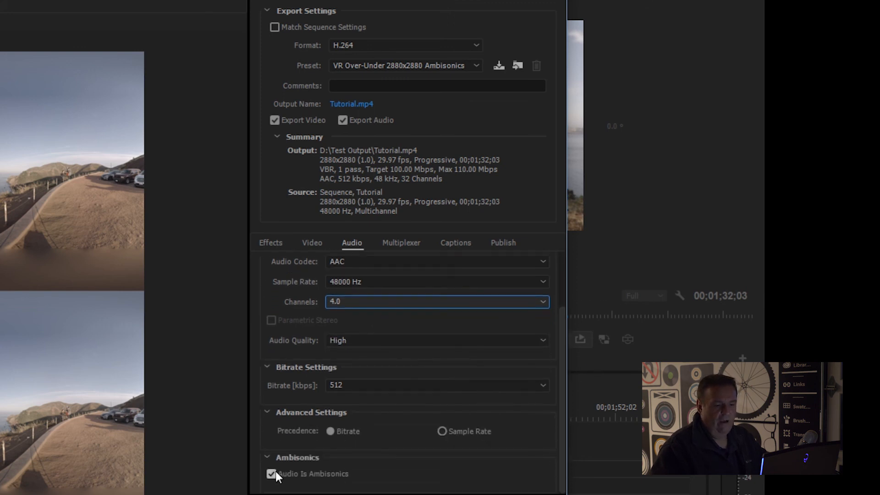
# Step: Set the export's audio channels to Stereo and turn off the Video Is VR option
pyautogui.click(361, 303)
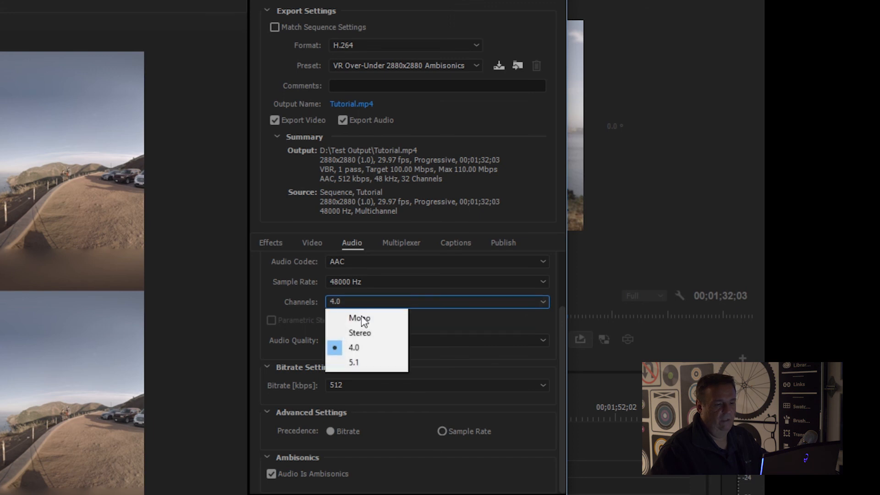
pyautogui.click(368, 329)
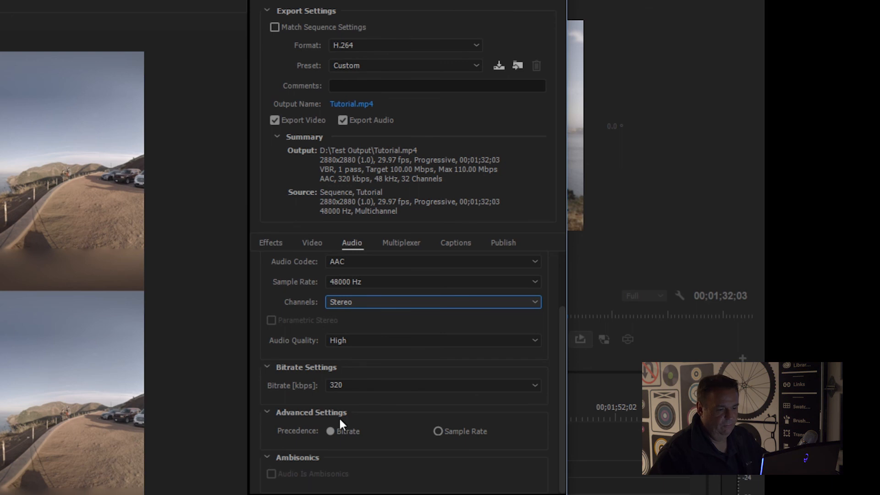
pyautogui.click(315, 243)
pyautogui.moveTo(559, 377); pyautogui.dragTo(532, 474)
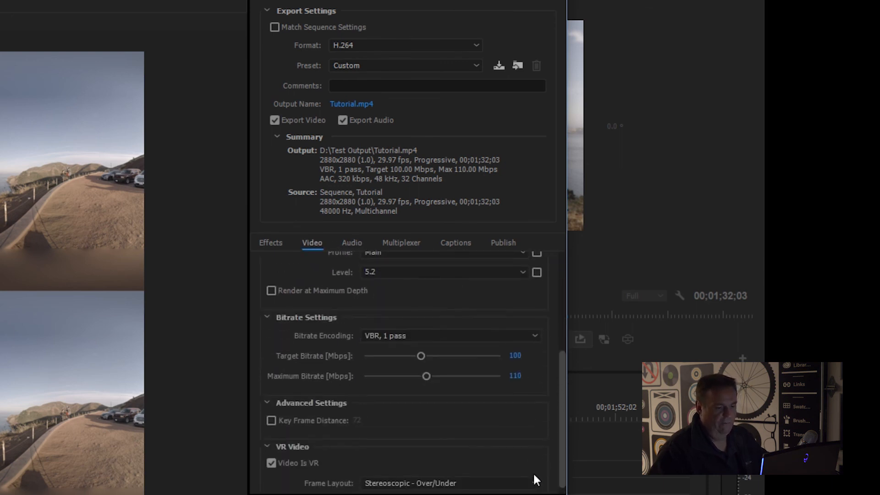
pyautogui.click(271, 458)
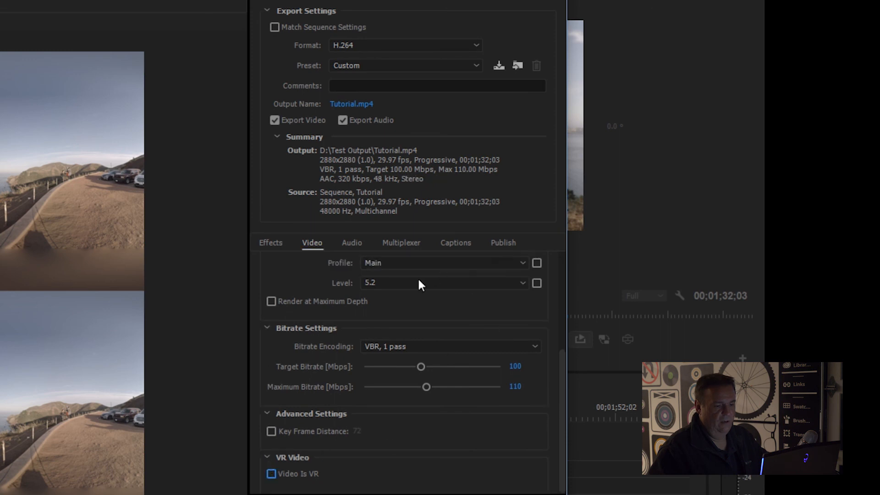
pyautogui.click(352, 243)
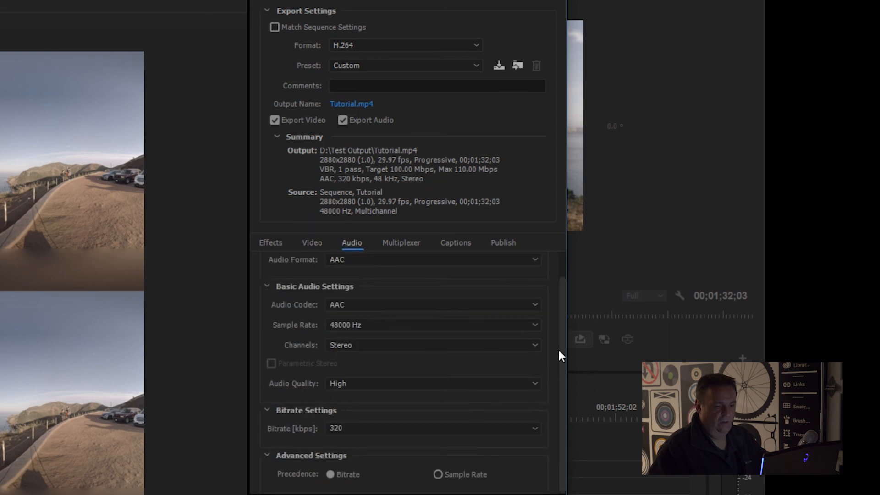
# Step: Turn on the Video Is VR option and check that the frame layout is Stereoscopic - Over/Under
pyautogui.click(307, 245)
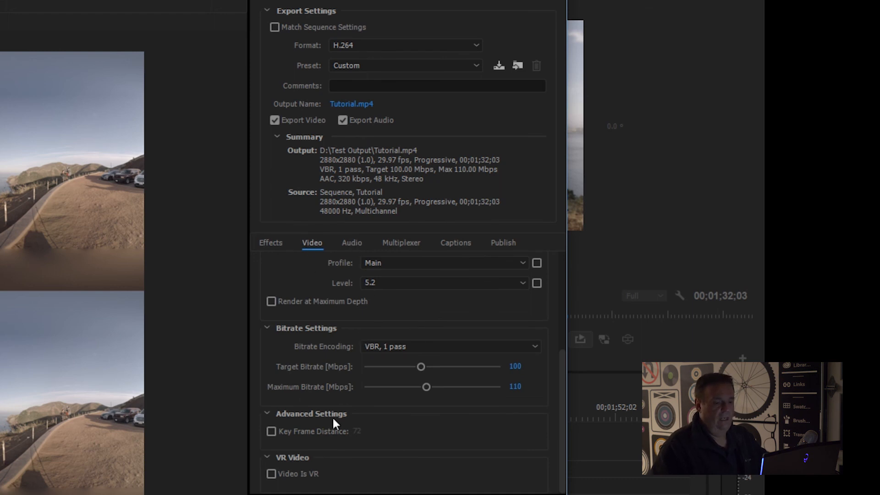
pyautogui.click(271, 473)
pyautogui.scroll(-1, 450, 431)
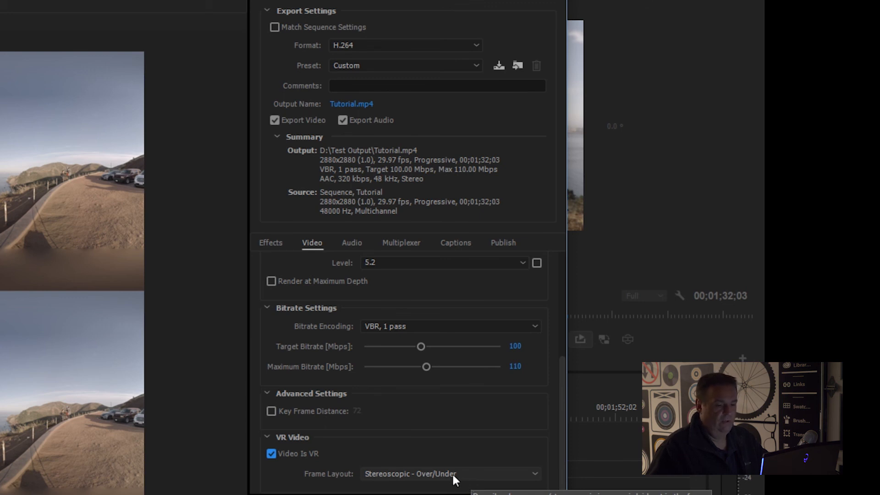
# Step: Set the export's audio channels to 4.0 and turn on the Audio Is Ambisonics option
pyautogui.click(351, 242)
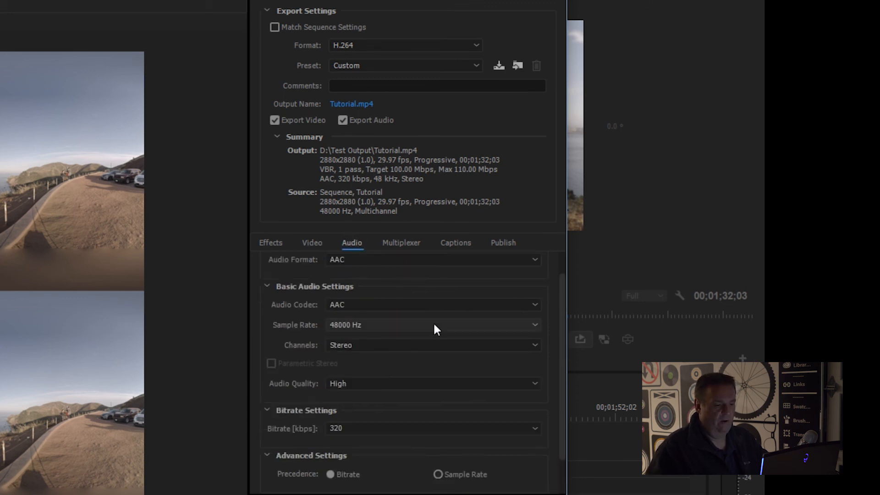
pyautogui.click(378, 349)
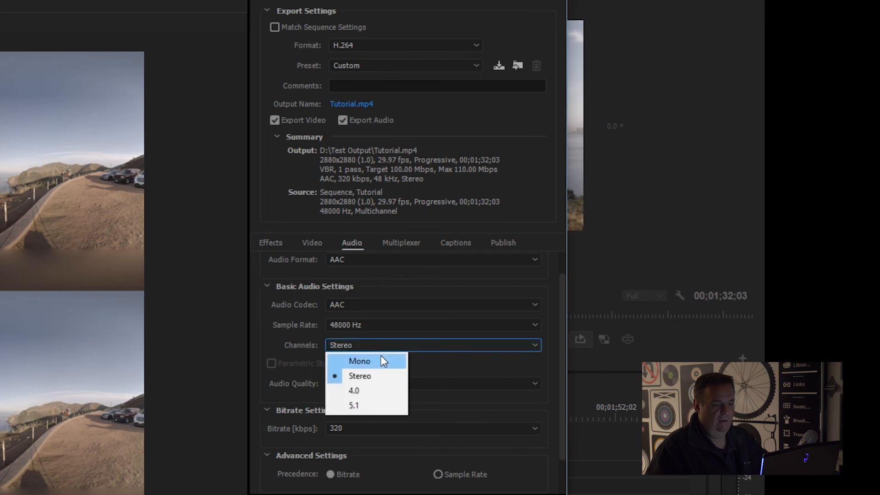
pyautogui.click(376, 391)
pyautogui.scroll(-1, 557, 369)
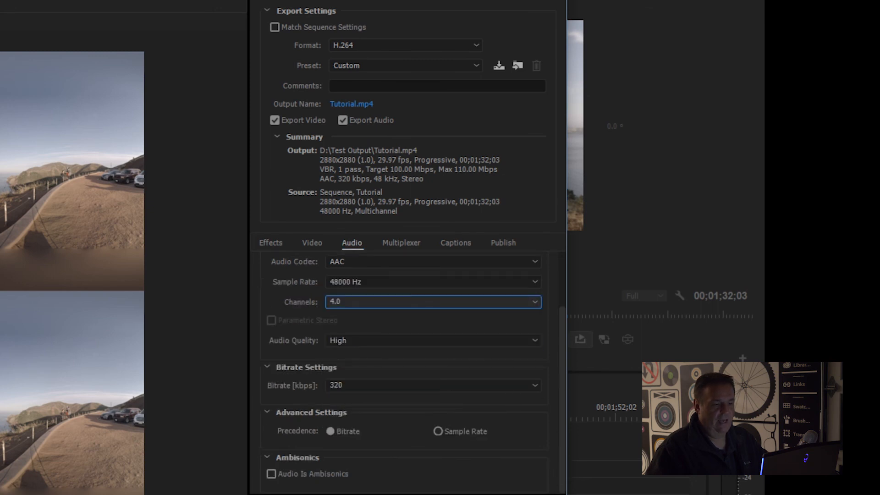
pyautogui.click(270, 474)
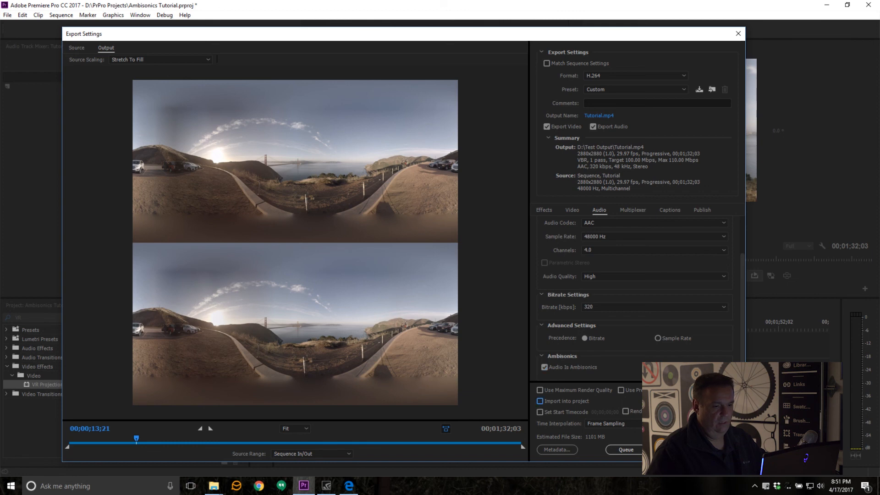
# Step: Start exporting the sequence to Tutorial.mp4
pyautogui.click(669, 449)
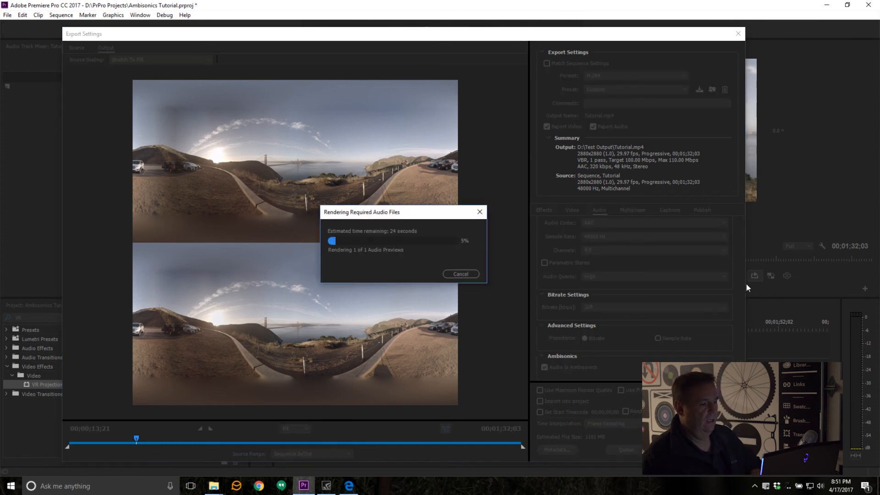